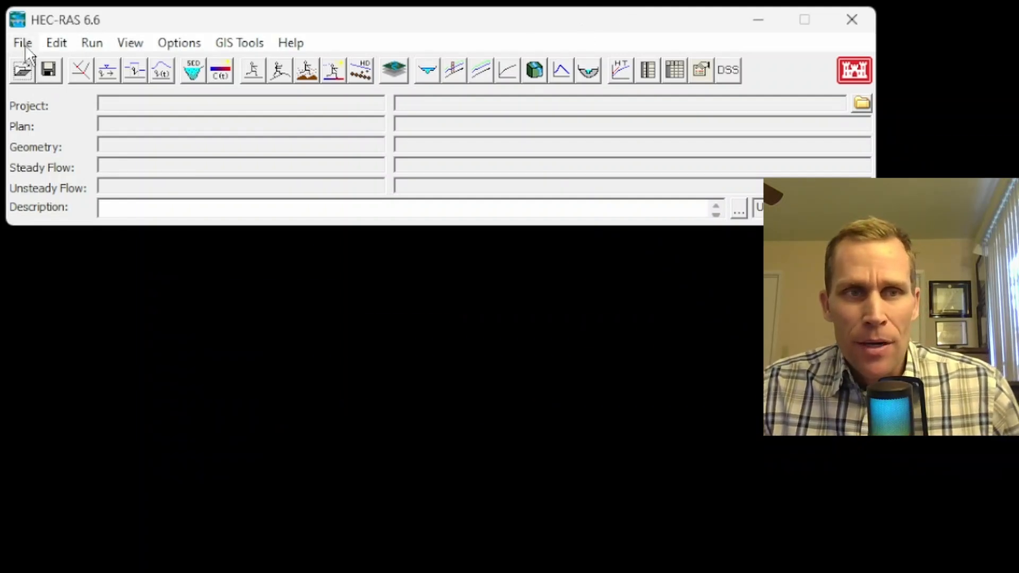
Step: Create a new project titled exercise_2 in the exercise's project folder
left_click(24, 45)
left_click(38, 65)
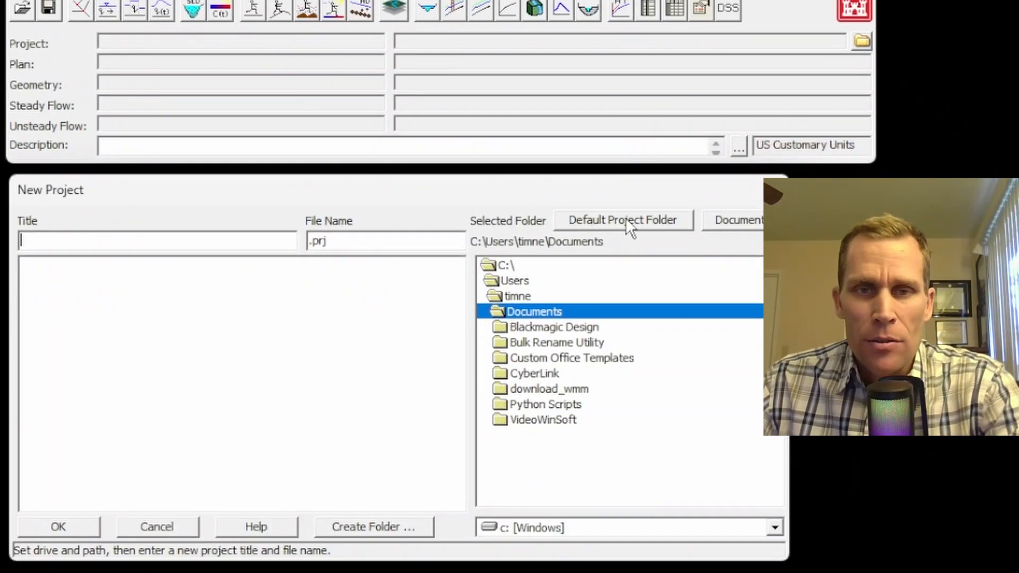
left_click(614, 222)
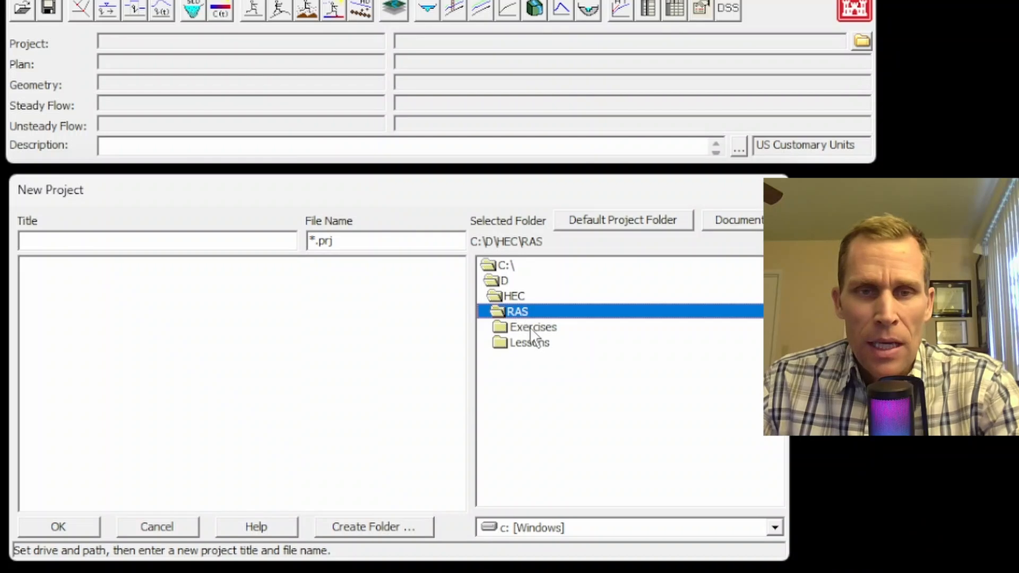
double_click(529, 327)
double_click(549, 355)
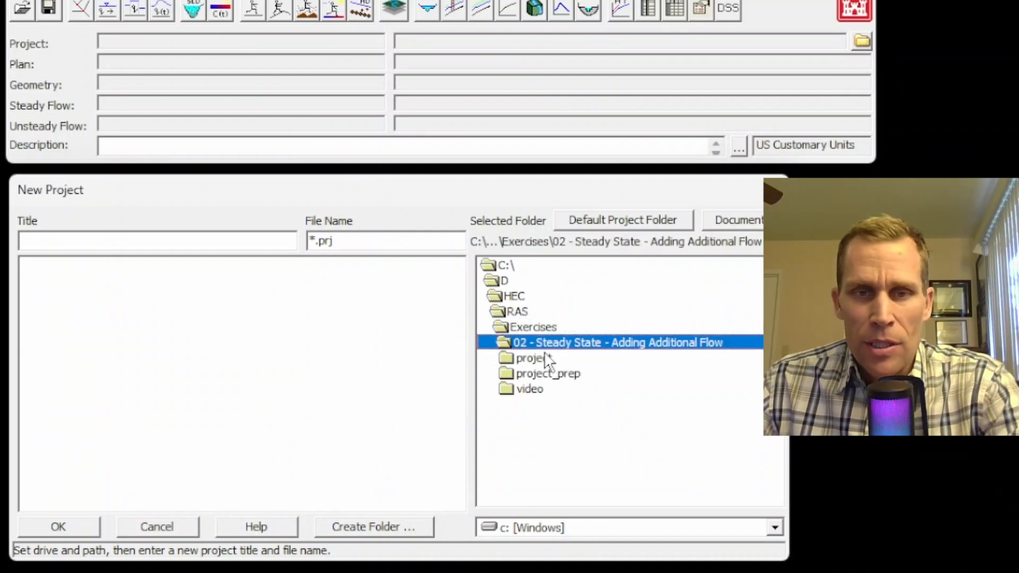
double_click(539, 359)
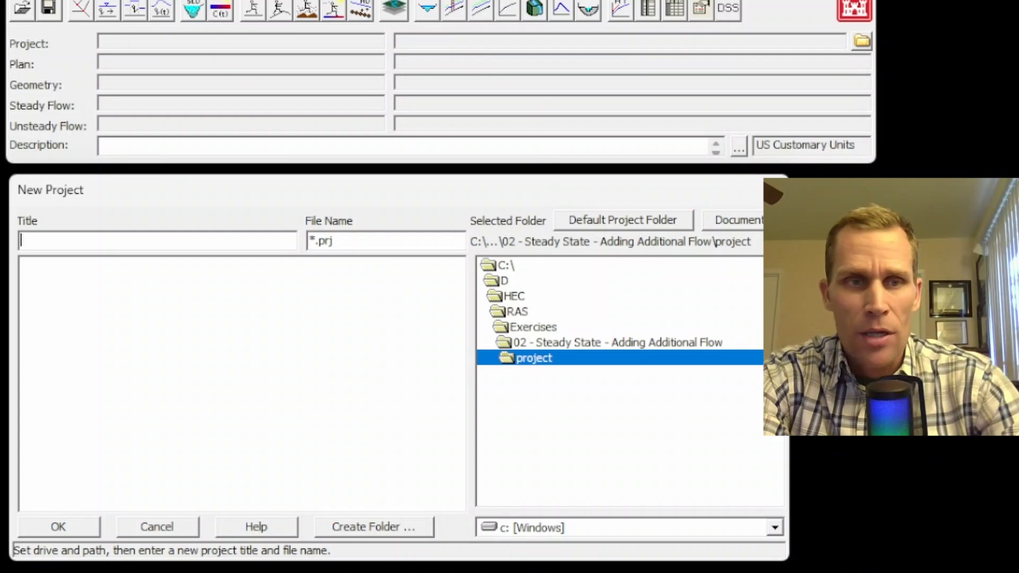
type("exercise_2")
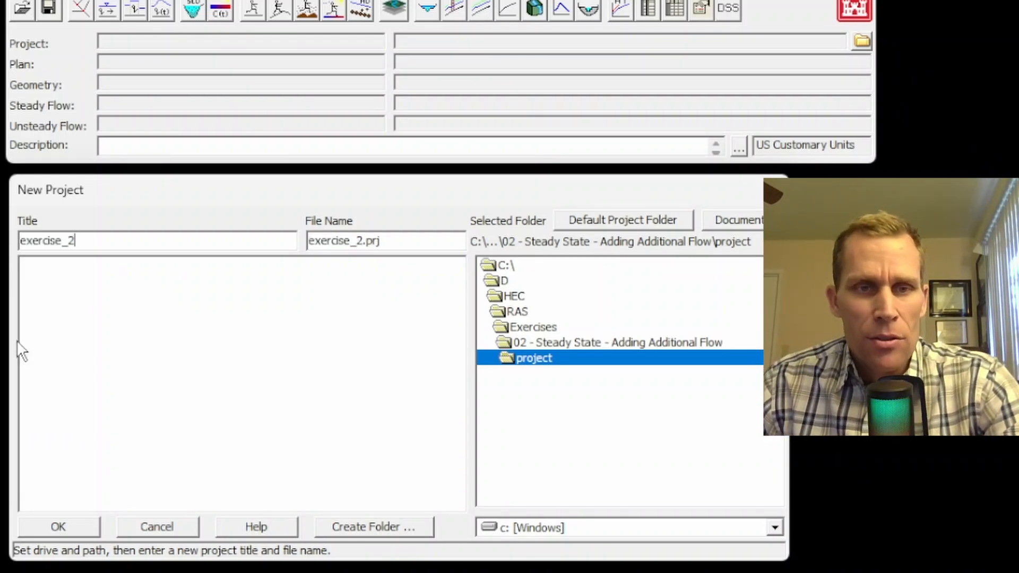
left_click_drag(79, 241, 20, 242)
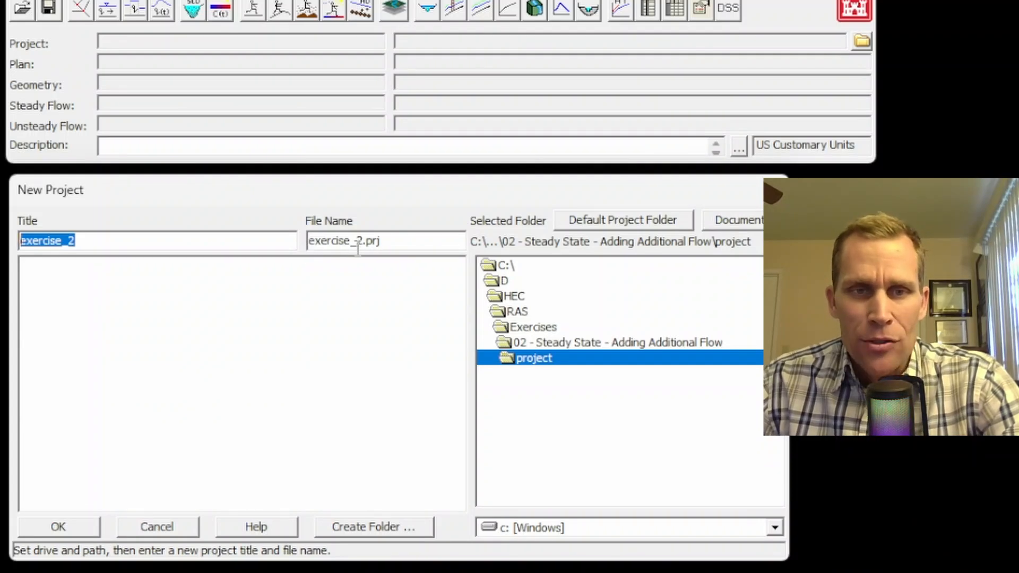
left_click(70, 531)
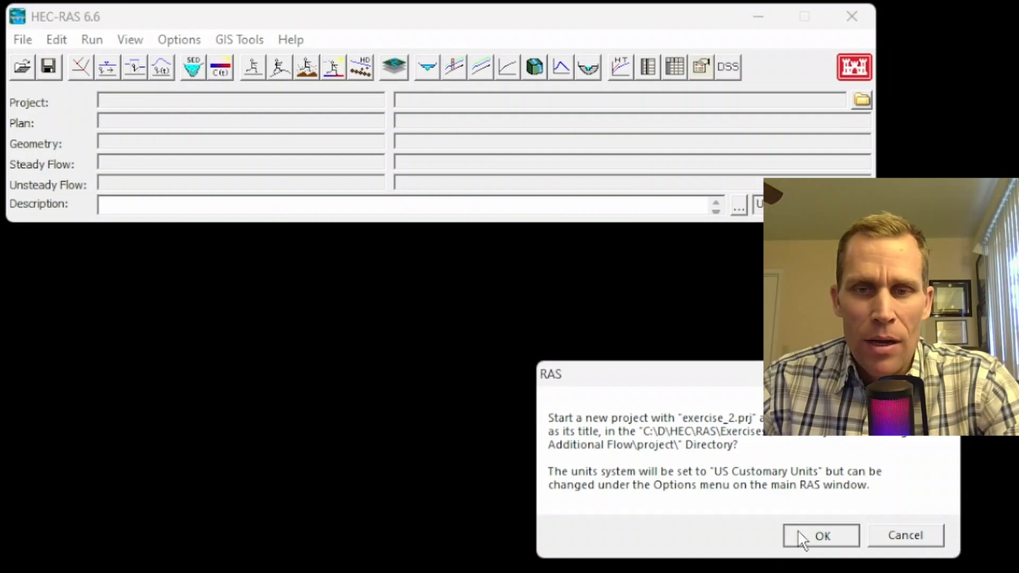
left_click(802, 537)
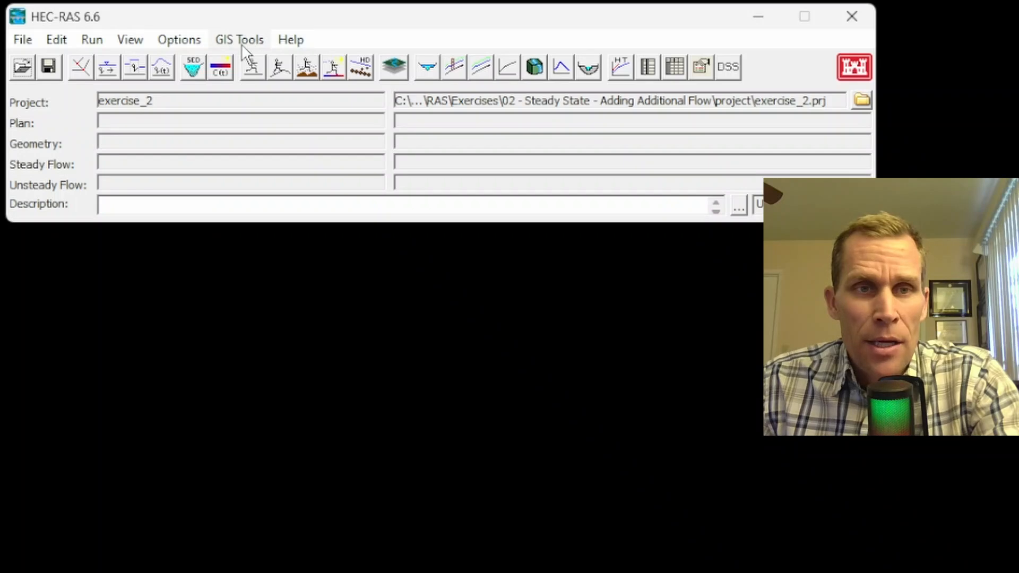
Step: Set the default project folder to C:\D\HEC\RAS in Program Setup
left_click(186, 39)
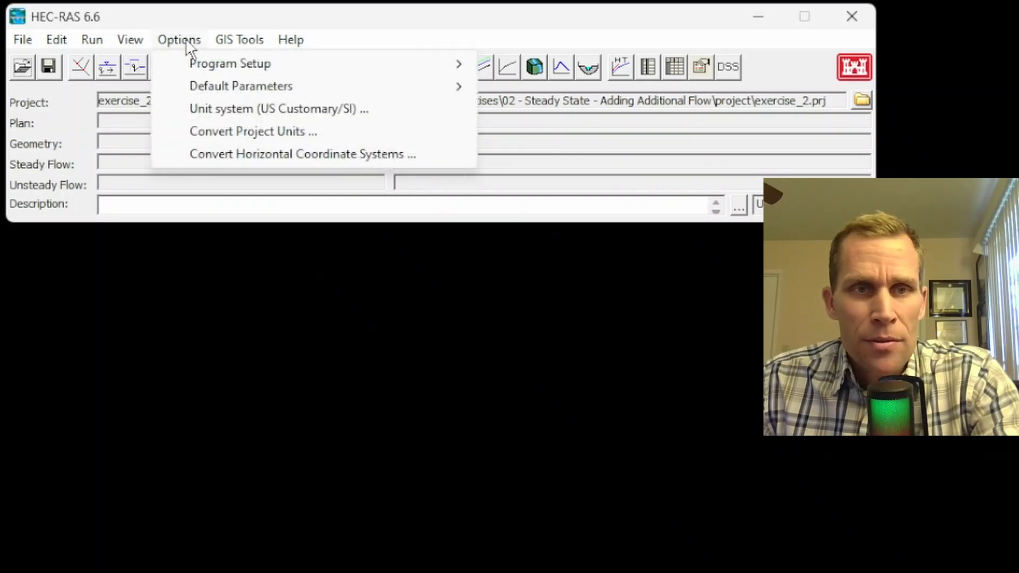
mouse_move(200, 66)
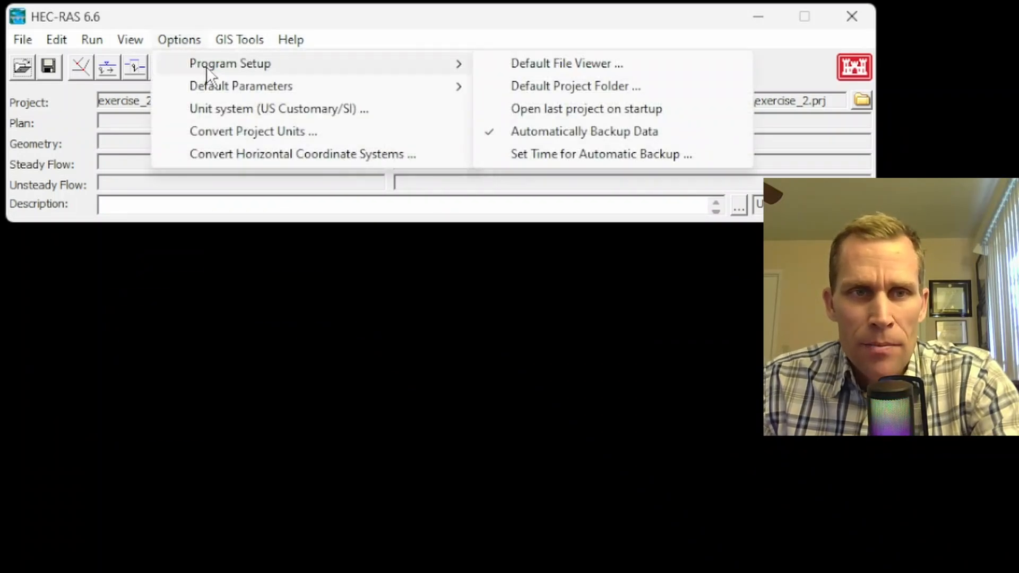
left_click(576, 88)
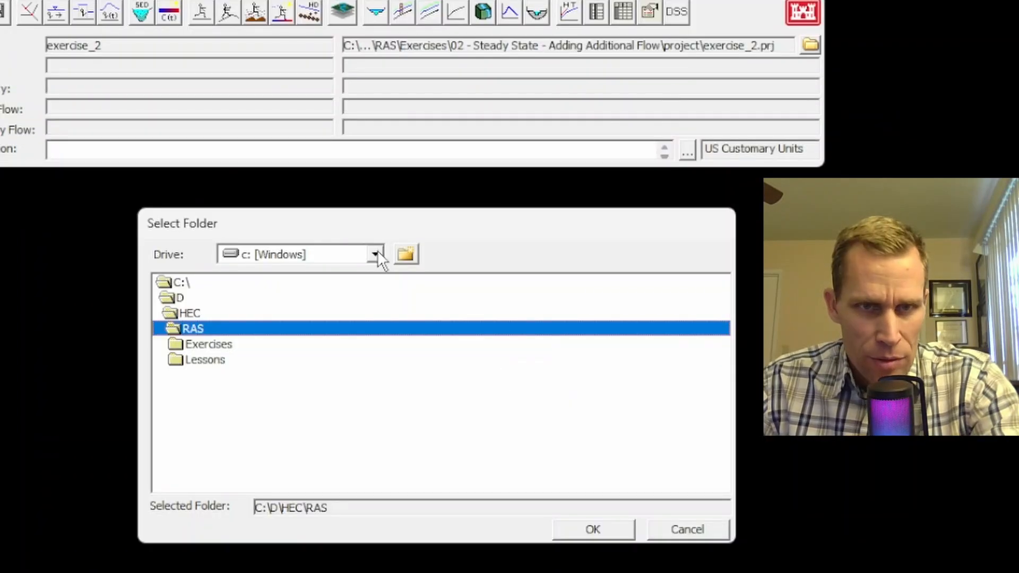
left_click(618, 531)
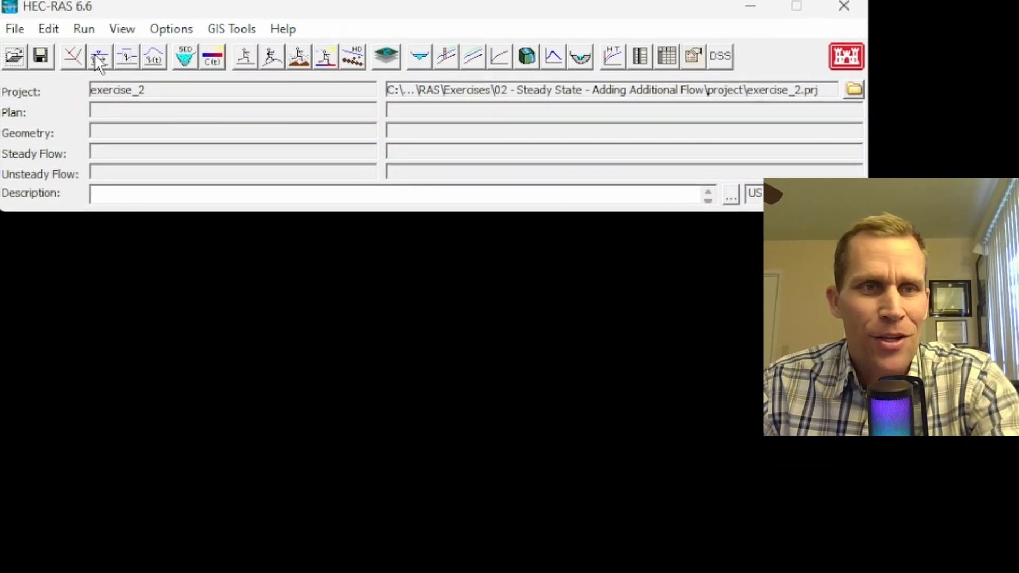
Step: In the Geometric Data editor, draw a top-to-bottom reach named River A, Reach 1
left_click(77, 60)
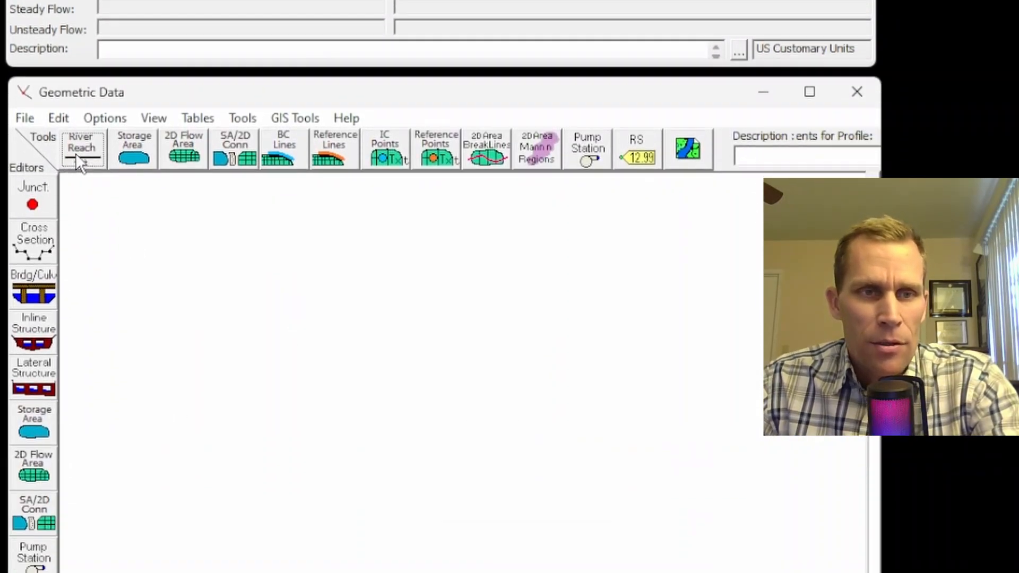
left_click(75, 153)
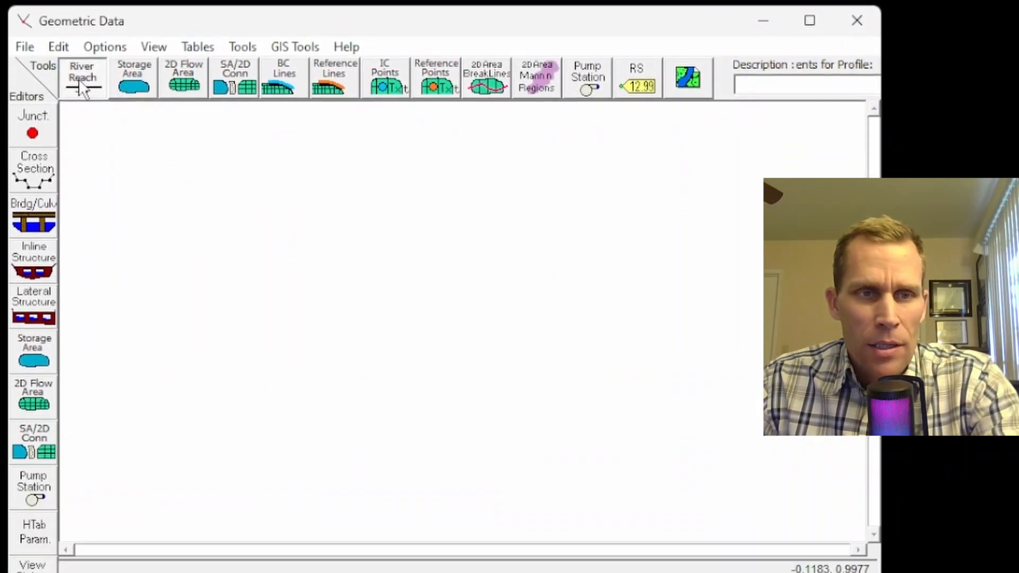
left_click(195, 204)
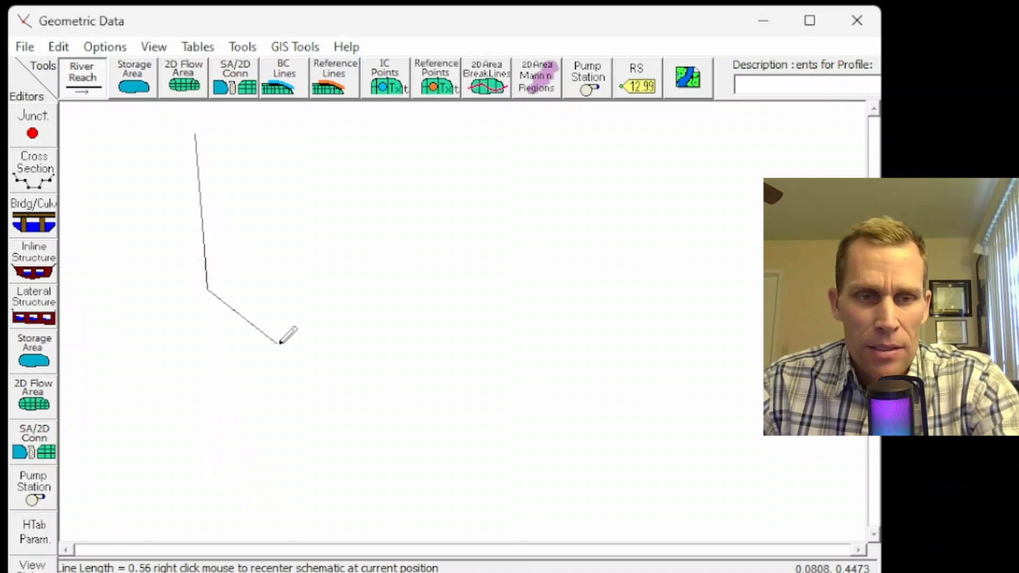
double_click(205, 474)
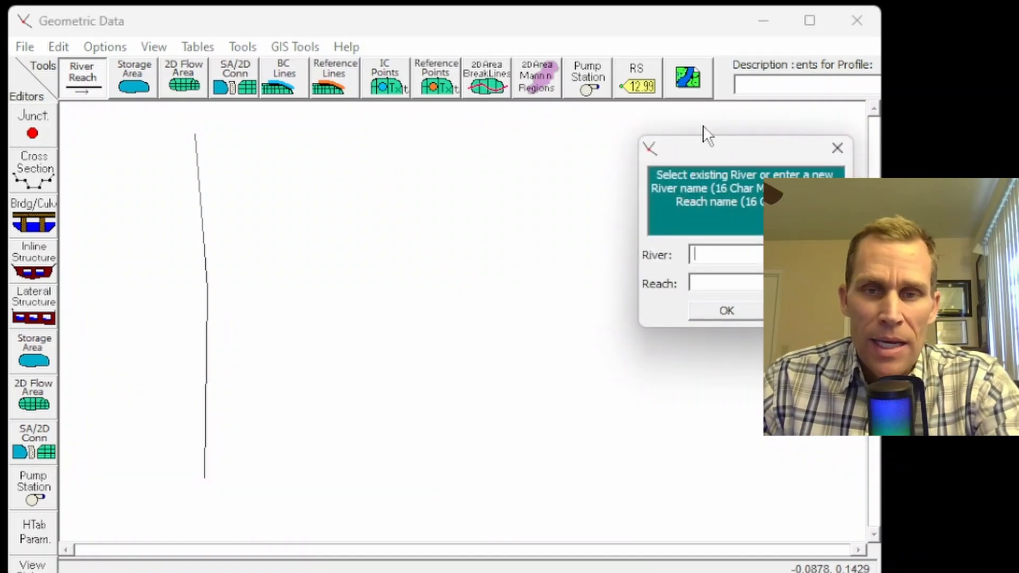
left_click_drag(719, 150, 420, 142)
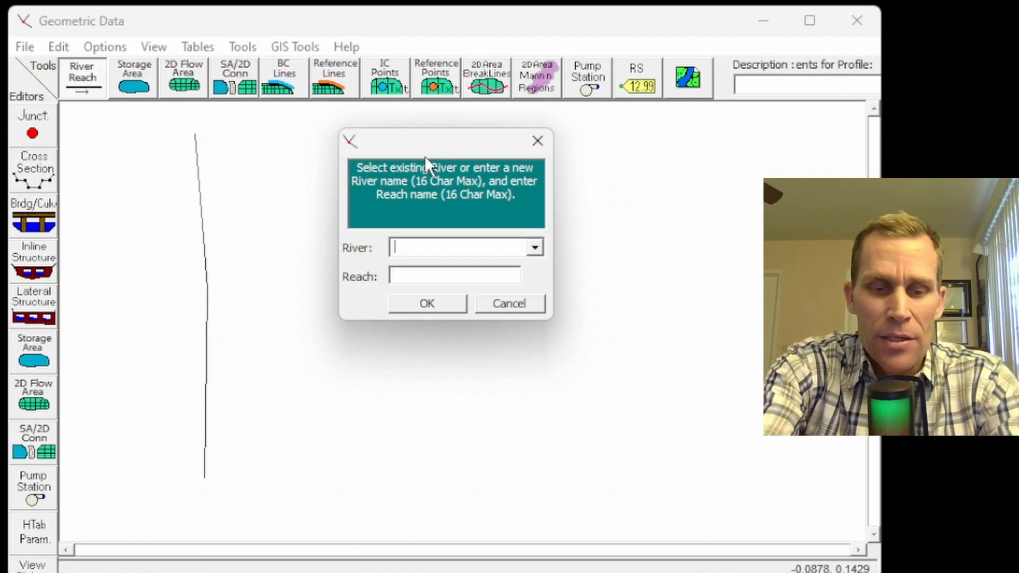
type("River A")
key("Tab")
type("Reach 1")
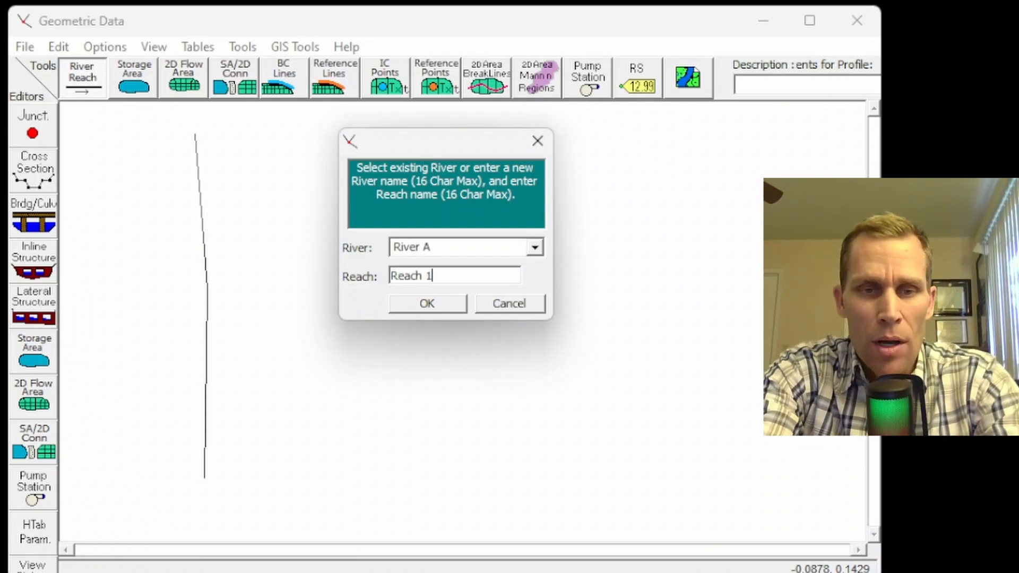
key("Return")
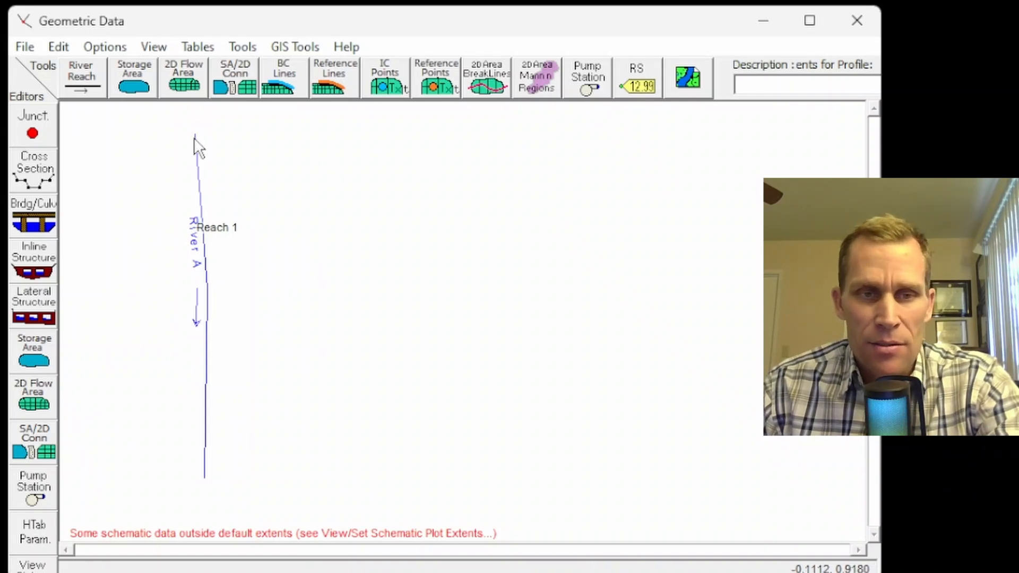
left_click(85, 84)
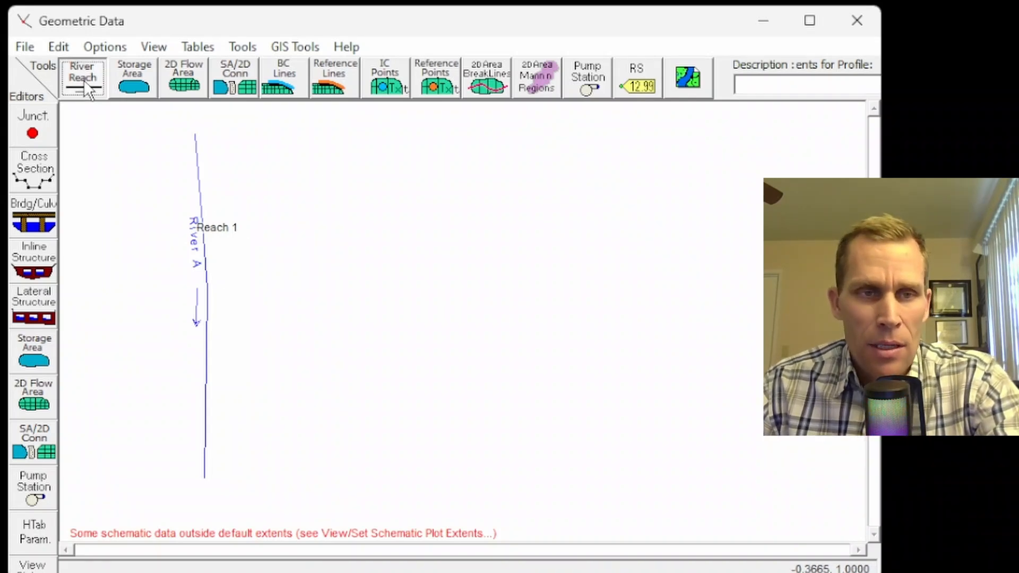
Step: Draw a tributary from the upper right into River A, named River B, Reach 1
left_click(290, 142)
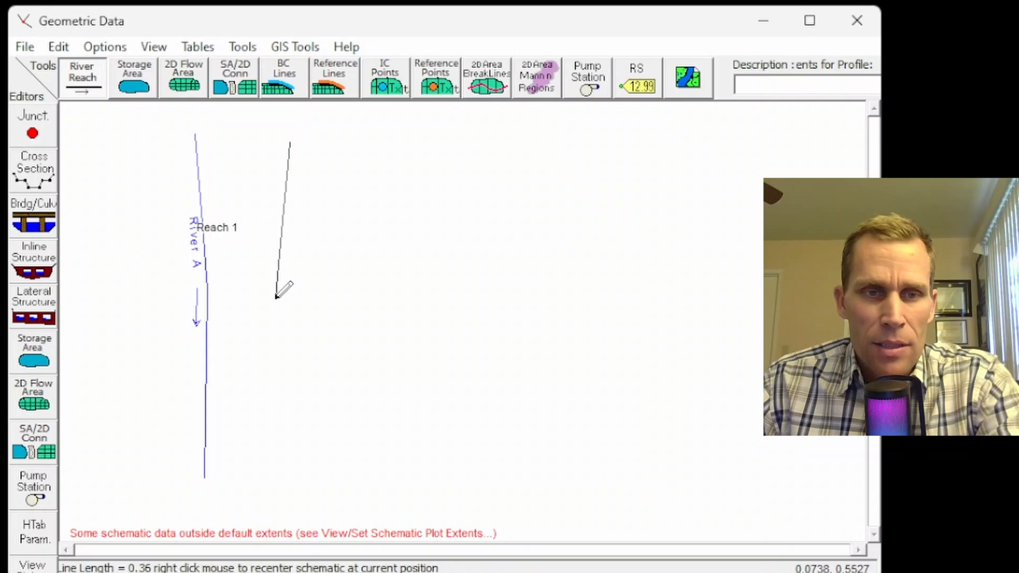
double_click(209, 304)
left_click_drag(714, 161, 428, 159)
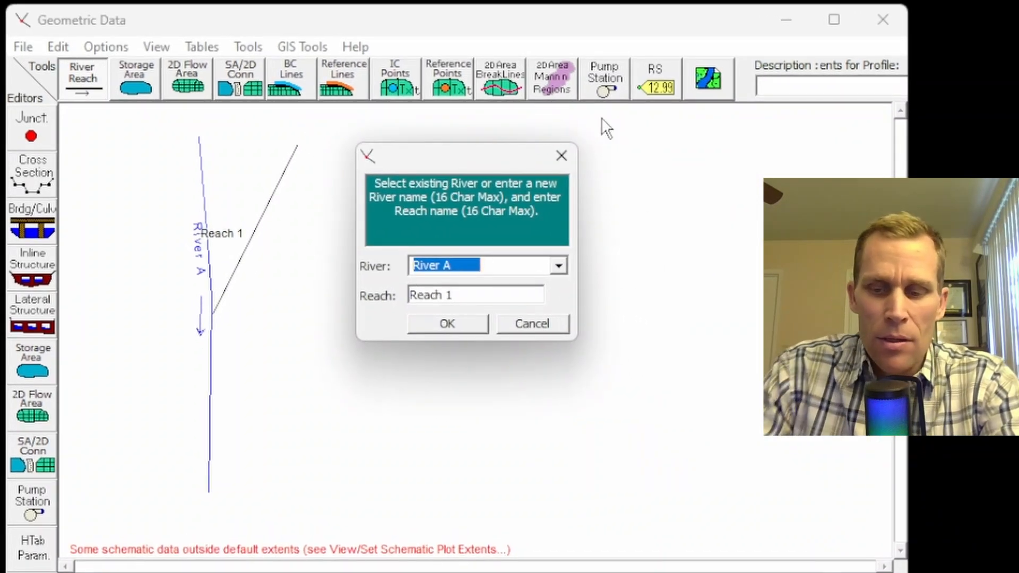
key("End")
key("shift+Left")
key("shift+Left")
key("shift+Left")
key("shift+Left")
key("shift+Left")
key("shift+Left")
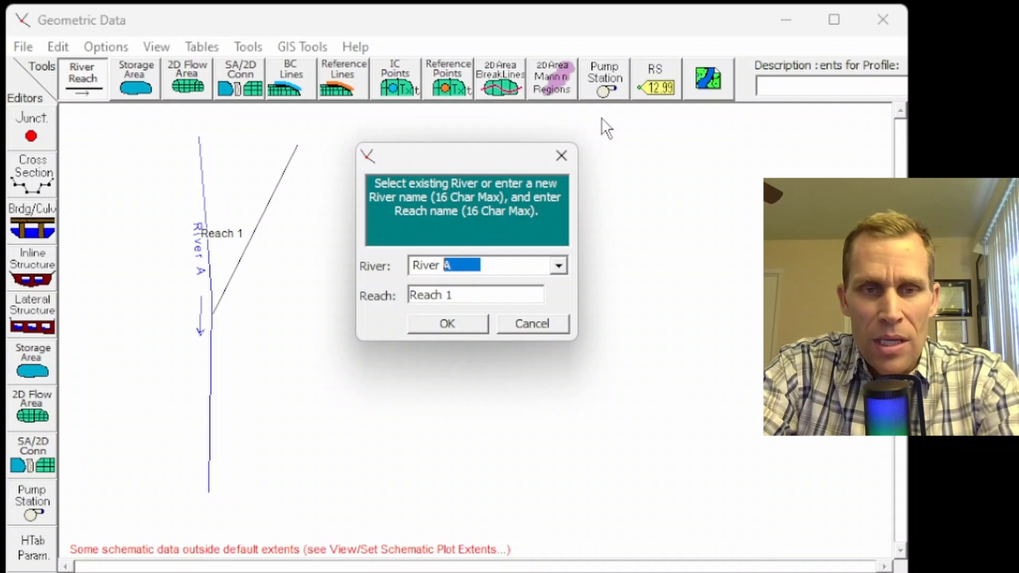
type("B")
left_click(460, 321)
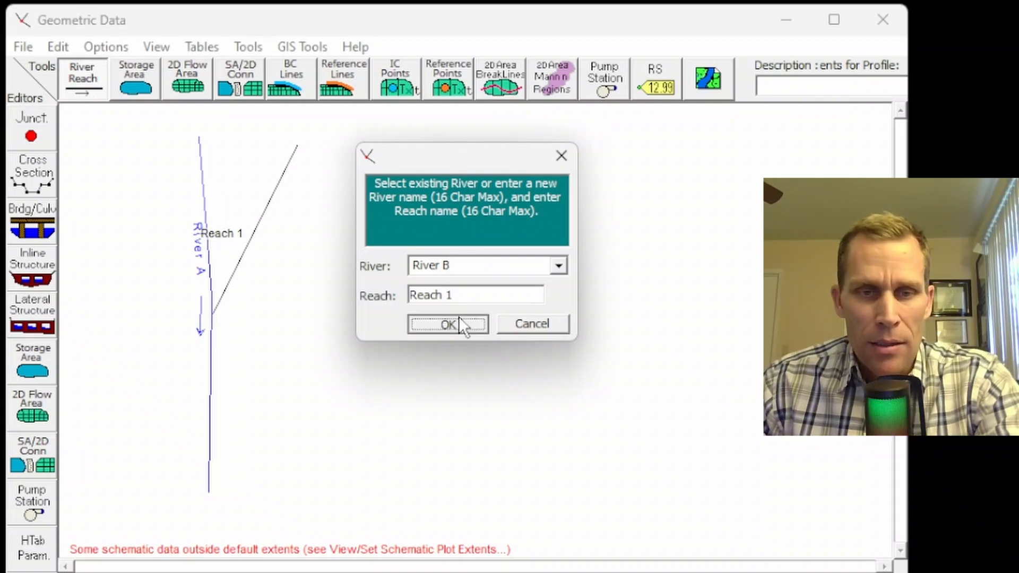
Step: Split River A at the tributary, naming the lower part River A, Reach 2
left_click_drag(705, 190, 449, 154)
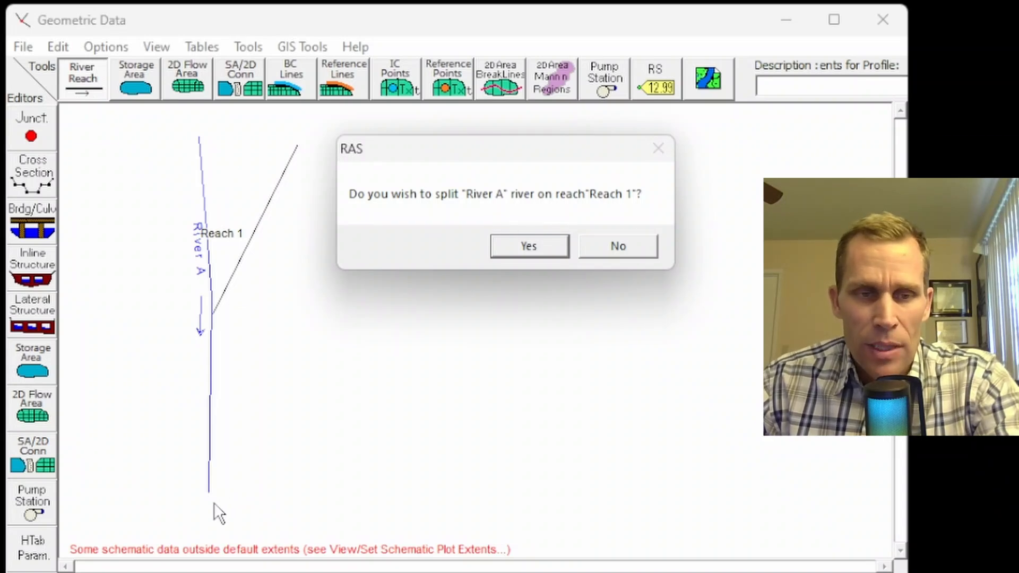
left_click(514, 250)
left_click_drag(744, 151, 424, 141)
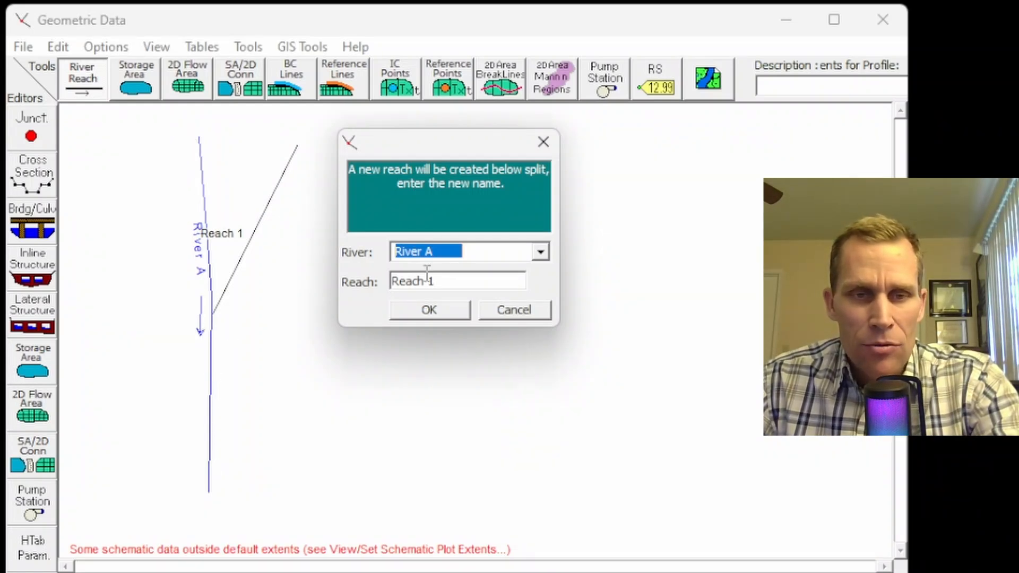
left_click(479, 252)
double_click(479, 251)
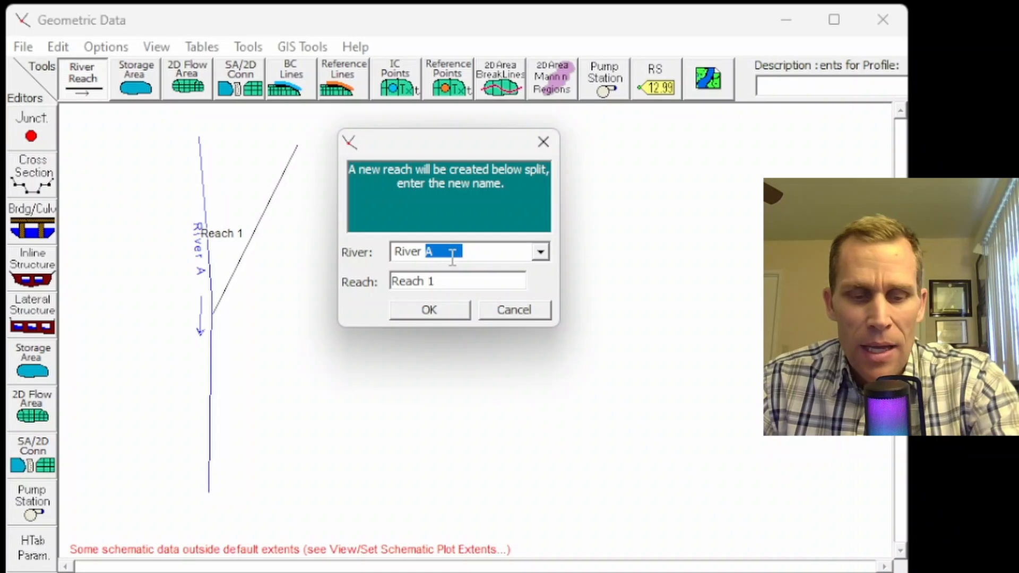
type("A")
left_click(457, 283)
key("BackSpace")
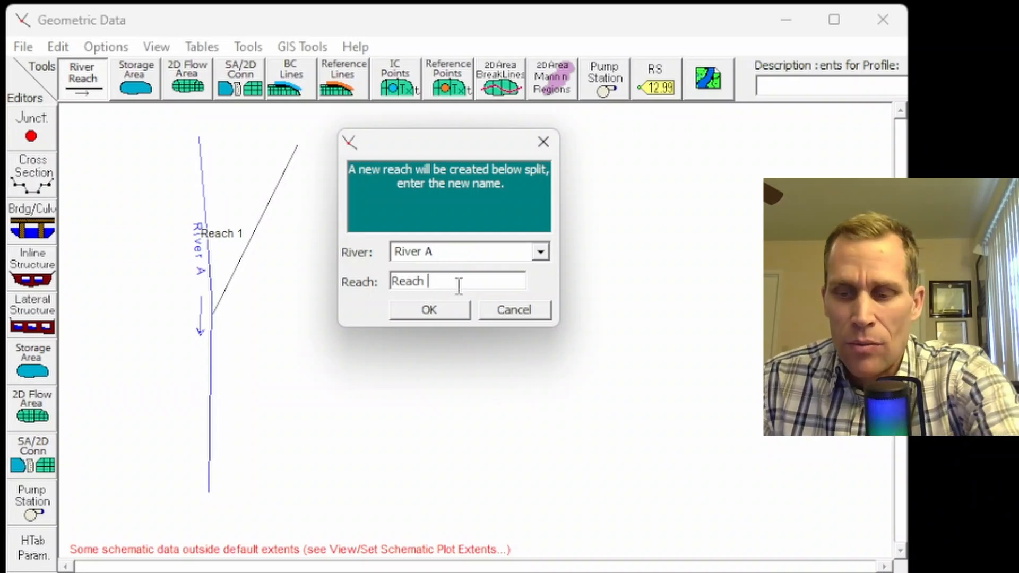
type("2")
left_click(442, 309)
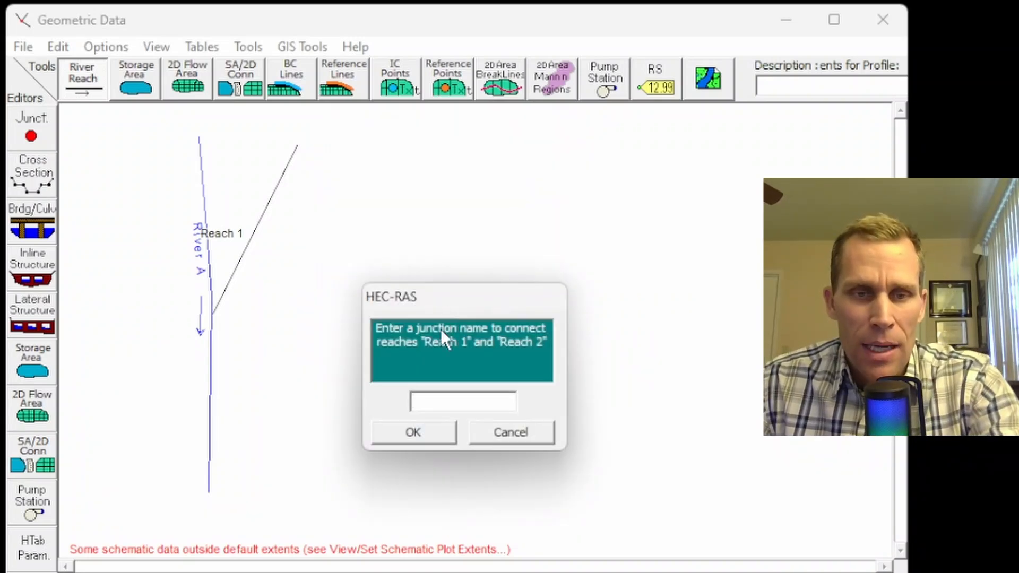
Step: Name the junction RABR1 and accept enlarging the schematic extents
left_click_drag(455, 304, 408, 210)
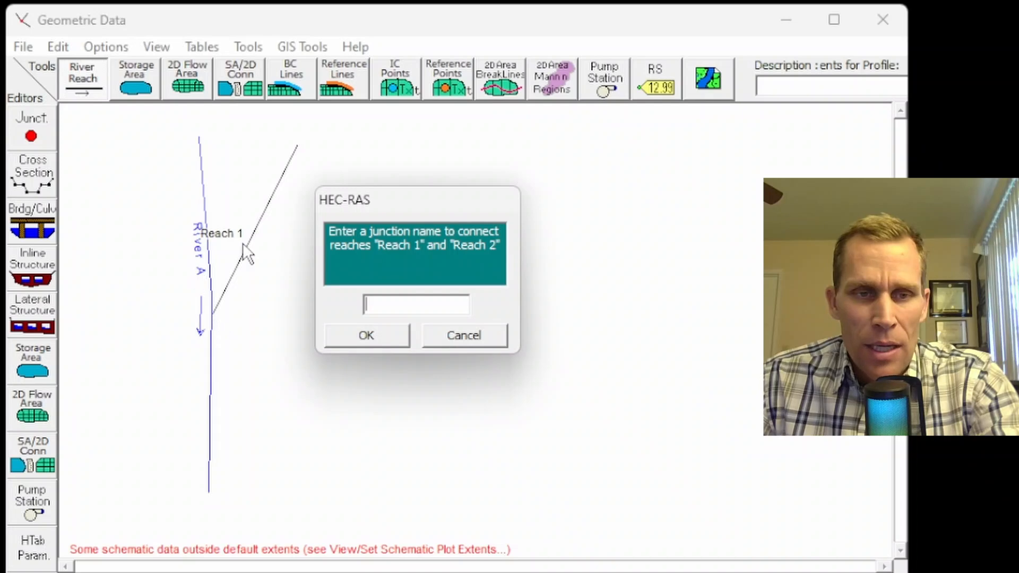
type("J")
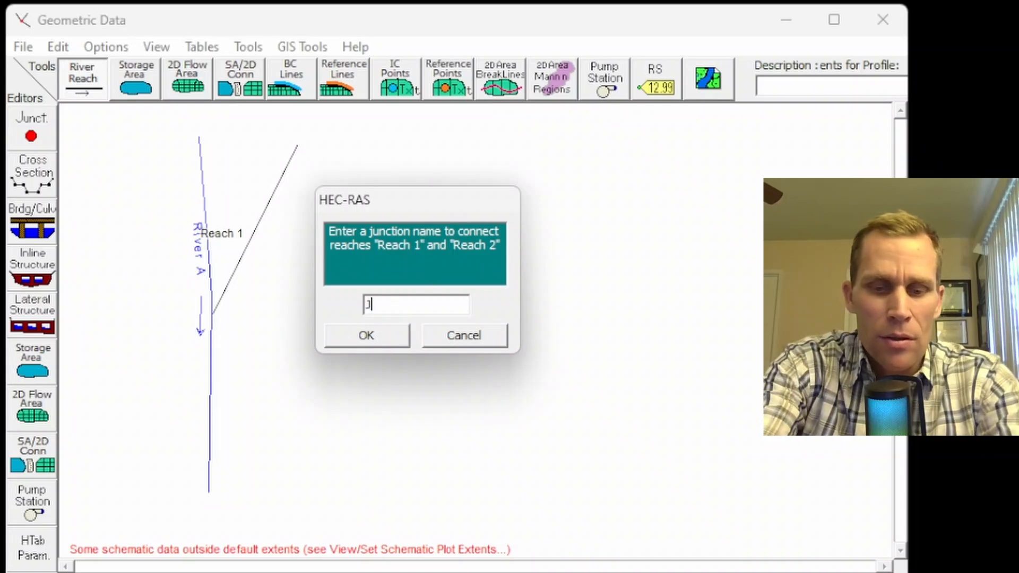
type("unction RAB")
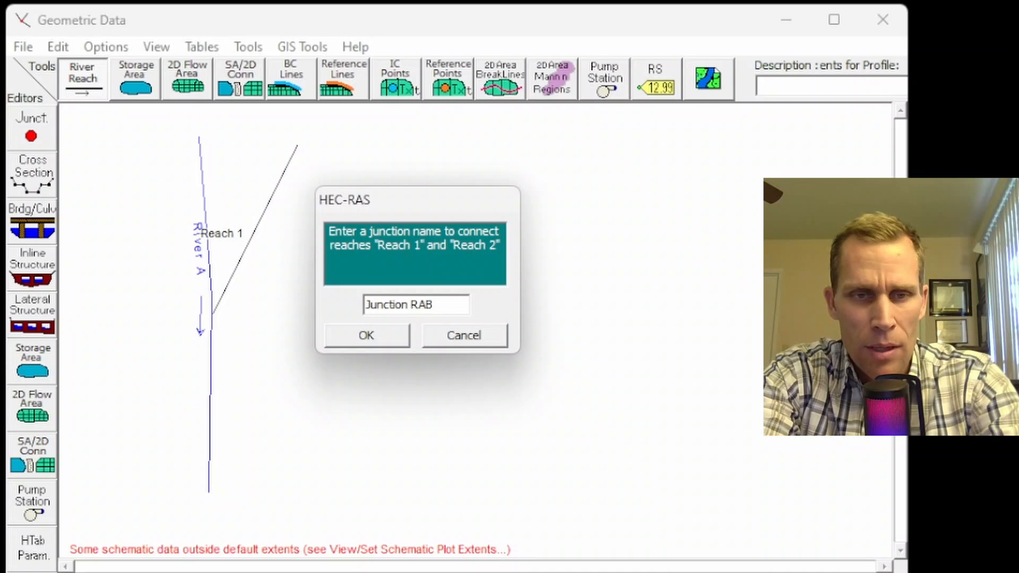
key("BackSpace")
key("BackSpace")
type("AB")
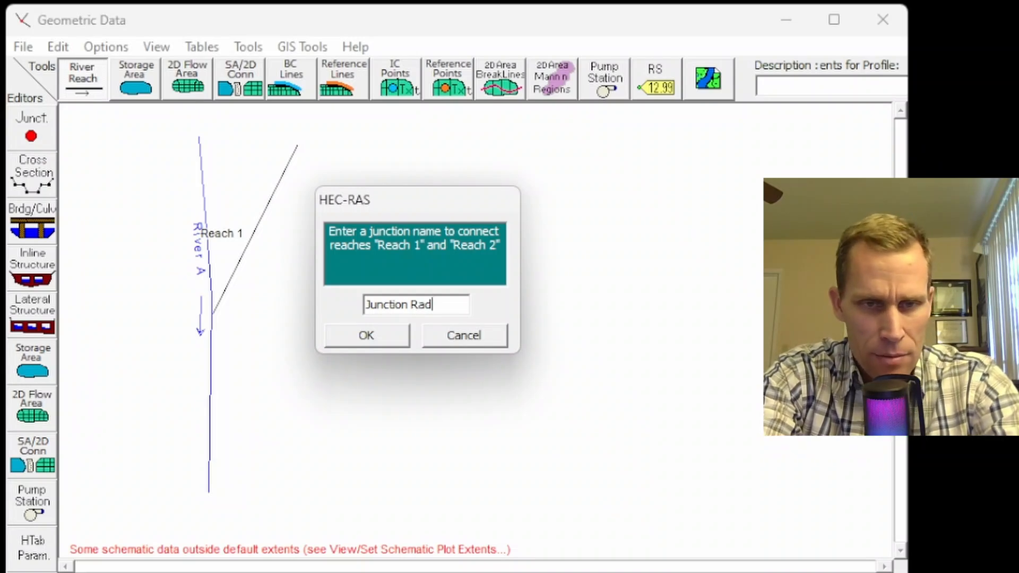
key("ctrl+a")
type("RABR 1")
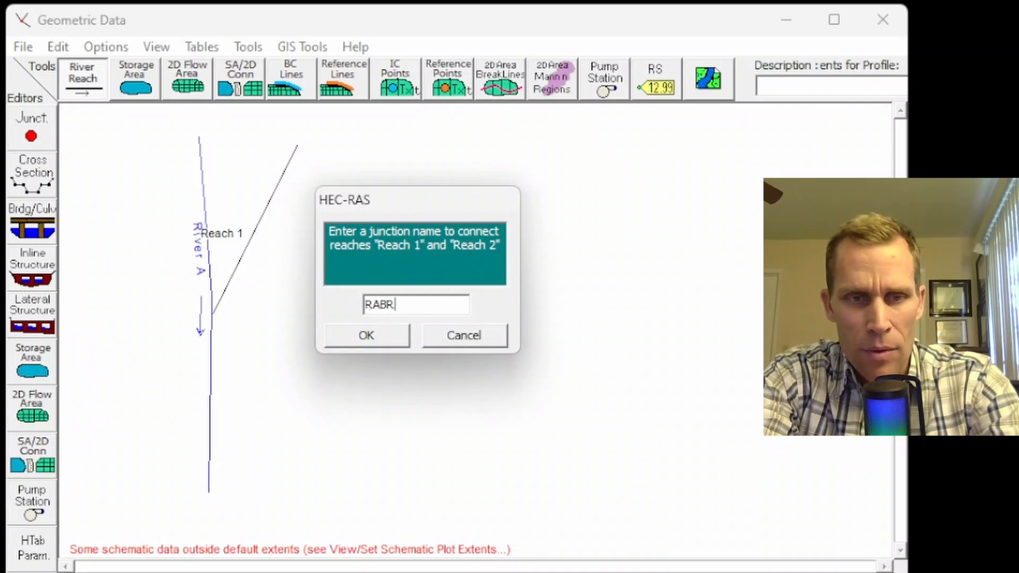
left_click(389, 336)
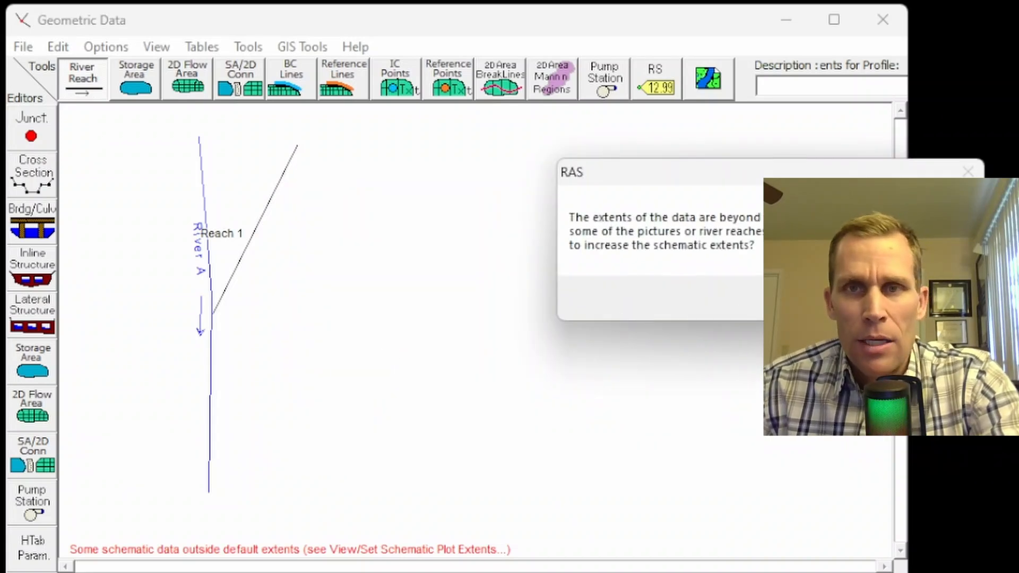
left_click(863, 298)
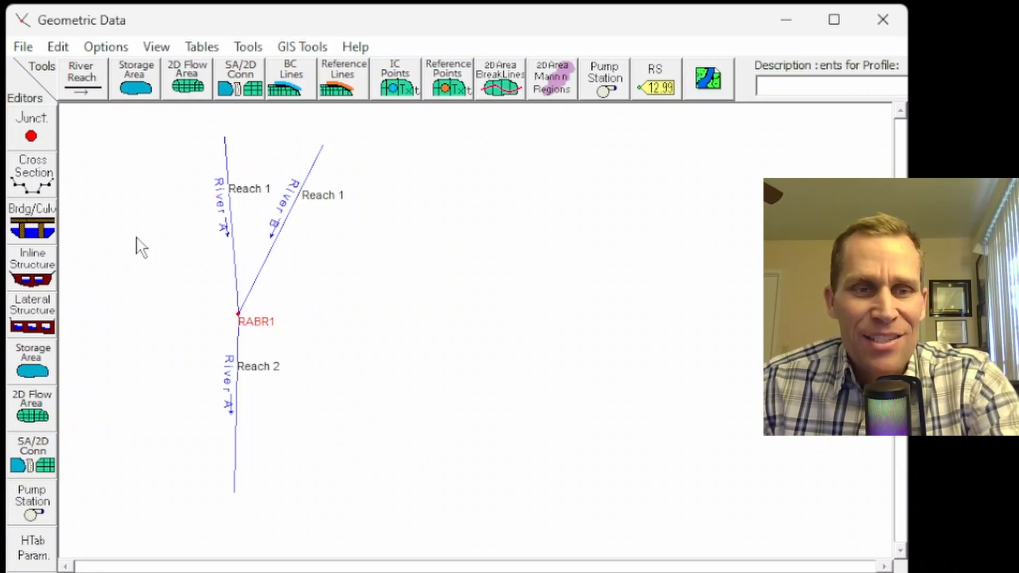
Step: In the Cross Section editor, select River A, Reach 2 and begin adding a new cross section
left_click(35, 174)
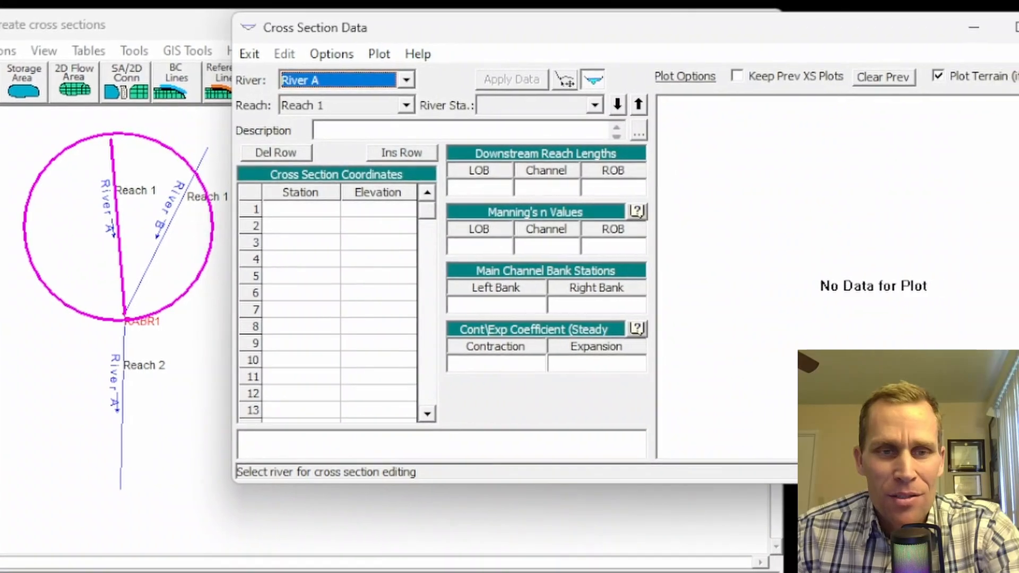
left_click(471, 78)
left_click(340, 114)
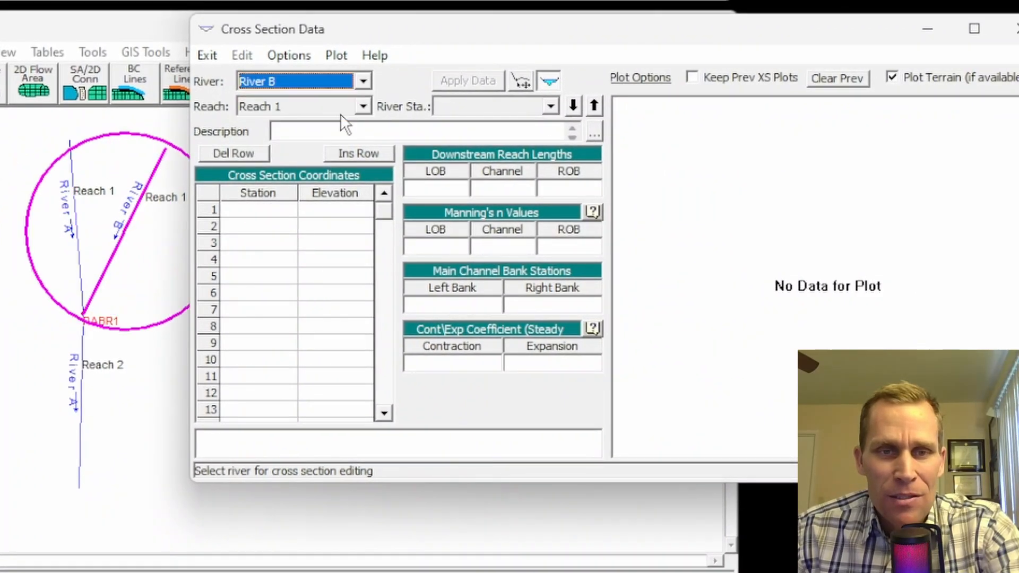
left_click_drag(393, 29, 439, 36)
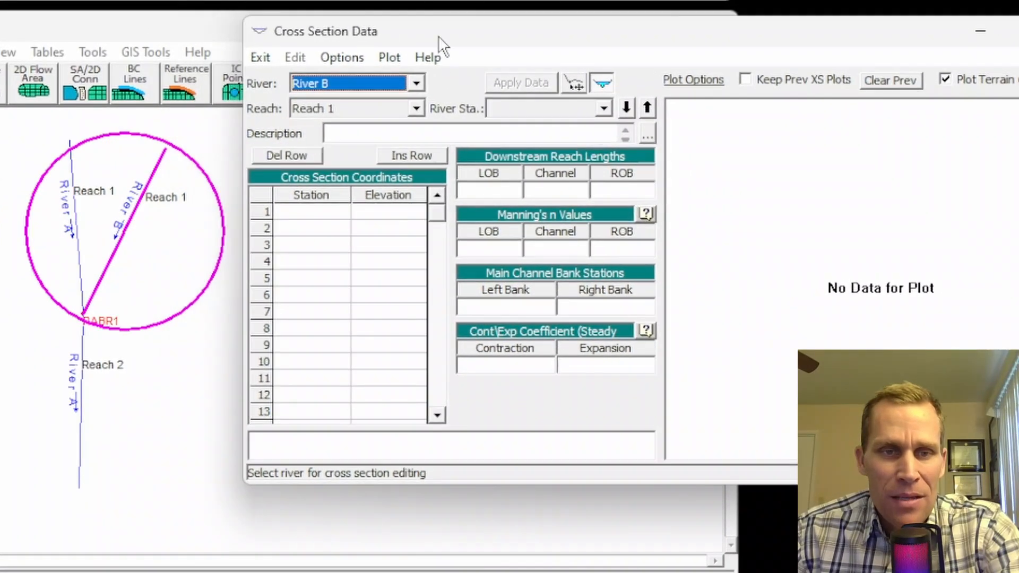
left_click(417, 84)
left_click(393, 101)
left_click(416, 109)
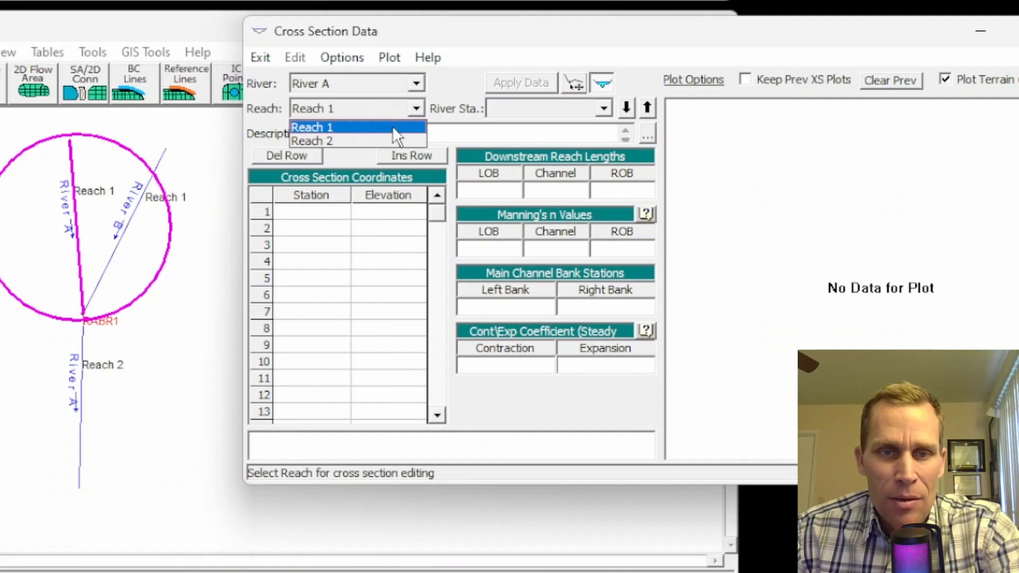
left_click(364, 139)
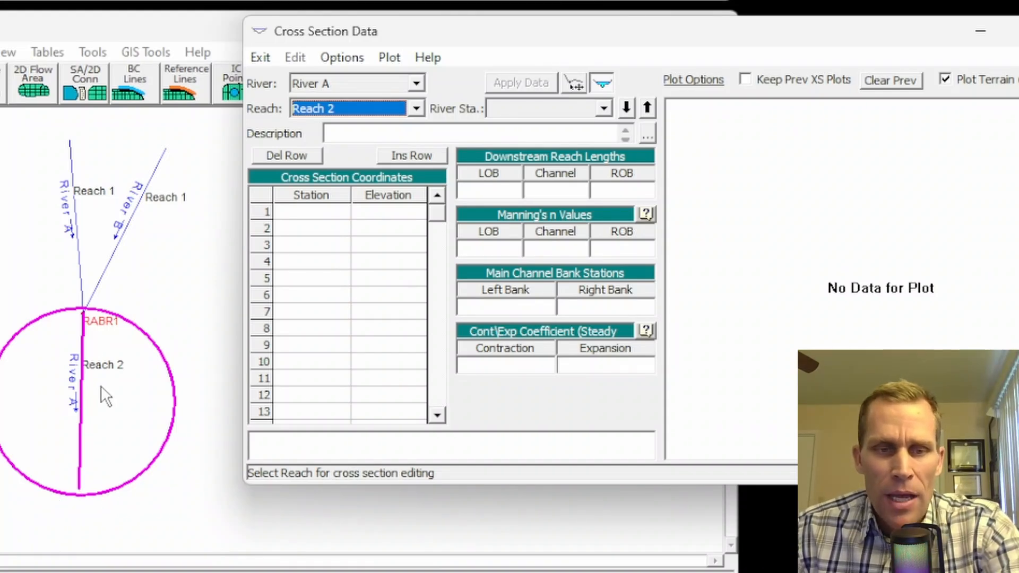
left_click(346, 58)
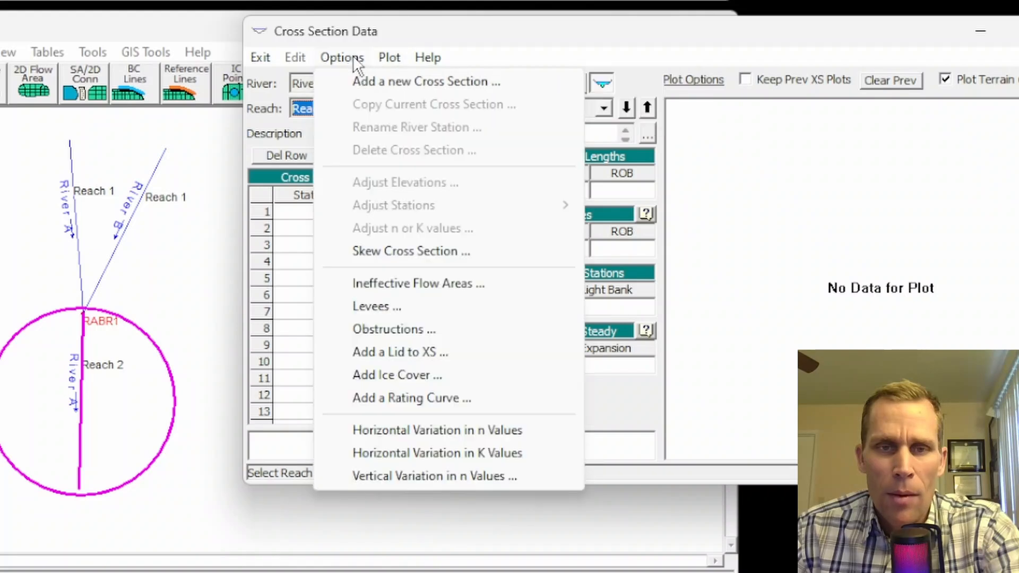
left_click(360, 82)
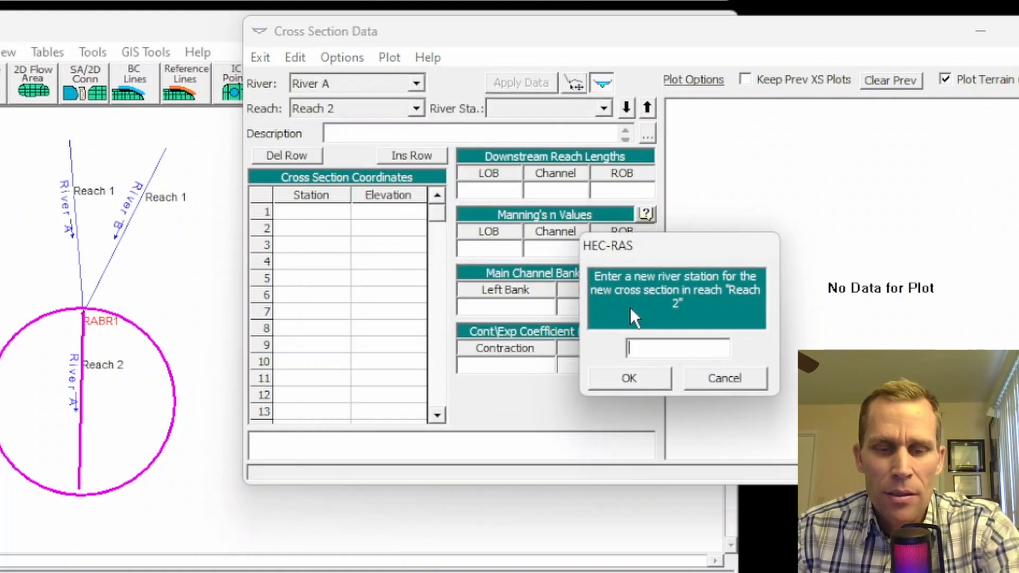
Step: Create cross section 0 and enter its ground points, starting at station 0, elevation 90
type("0")
left_click(629, 378)
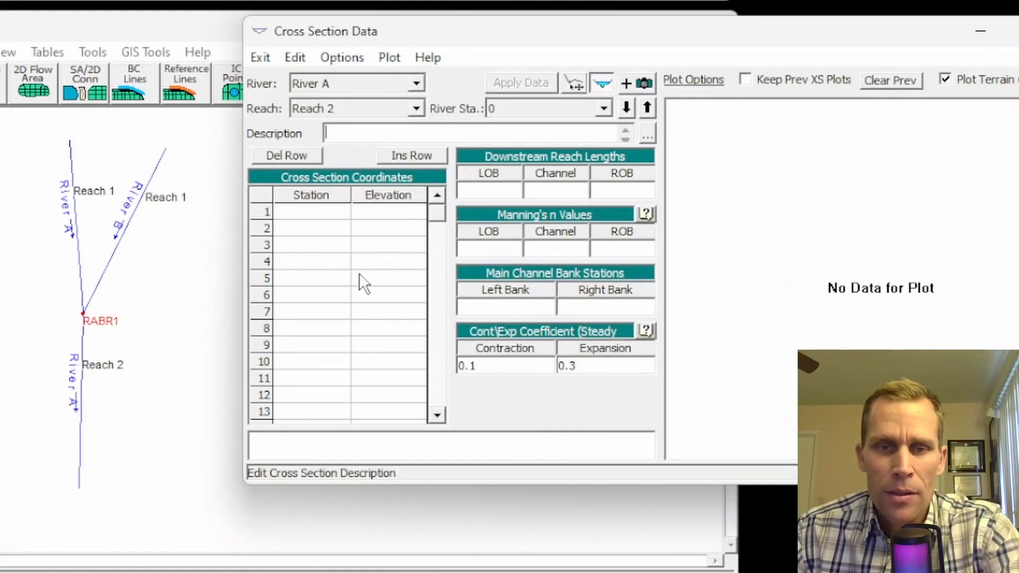
left_click(319, 212)
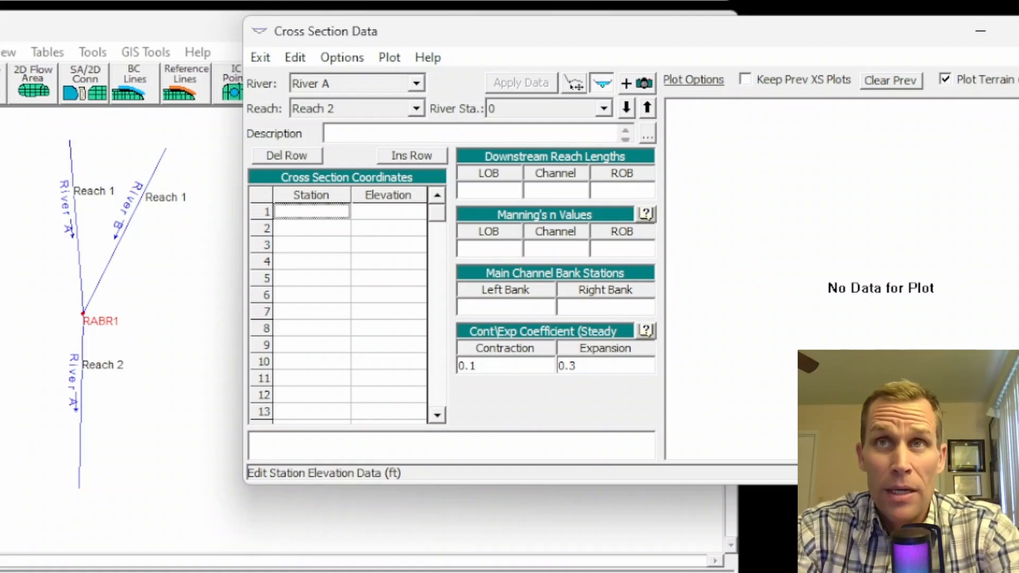
type("0")
key("Tab")
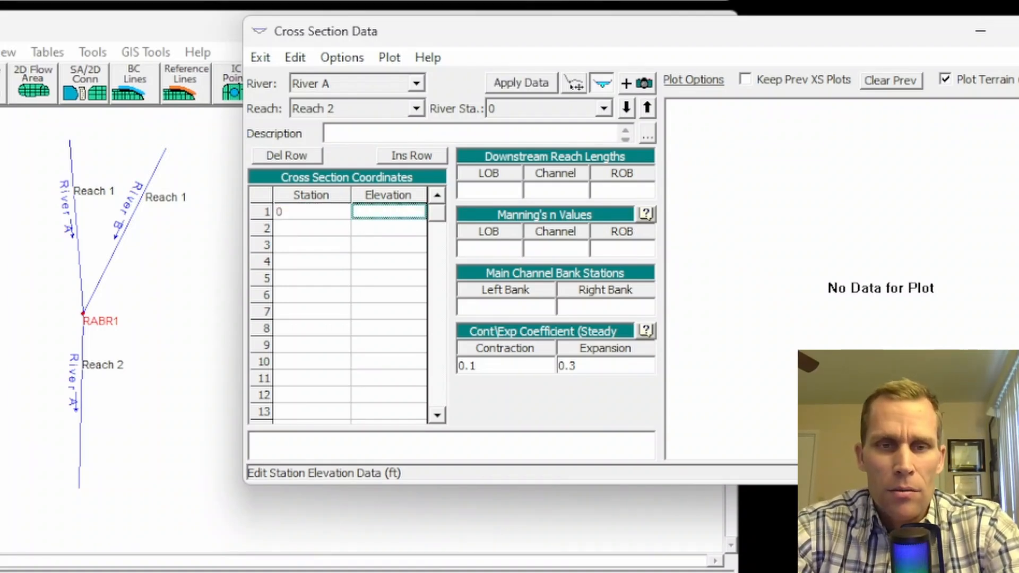
type("90")
key("Tab")
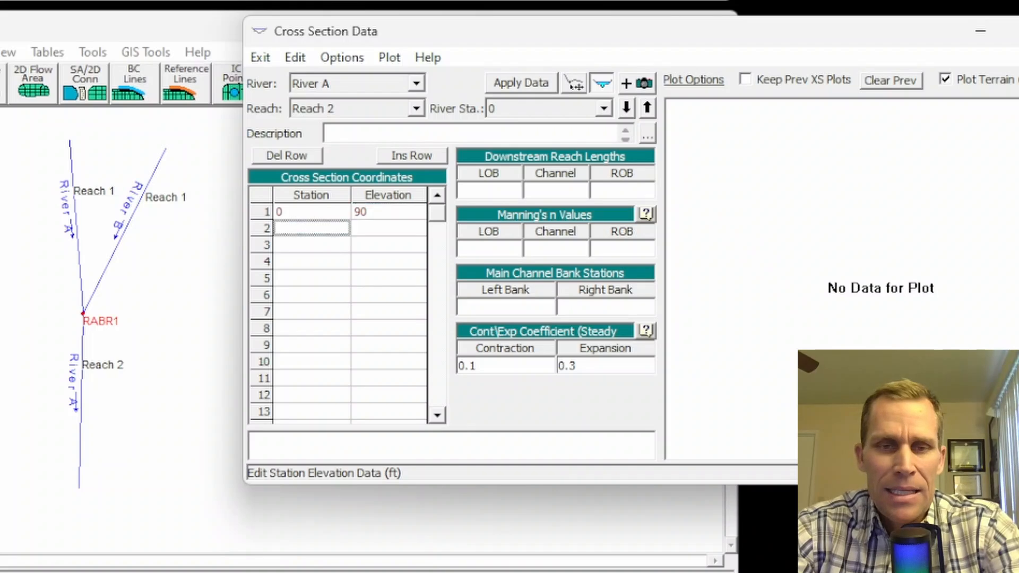
key("ctrl+v")
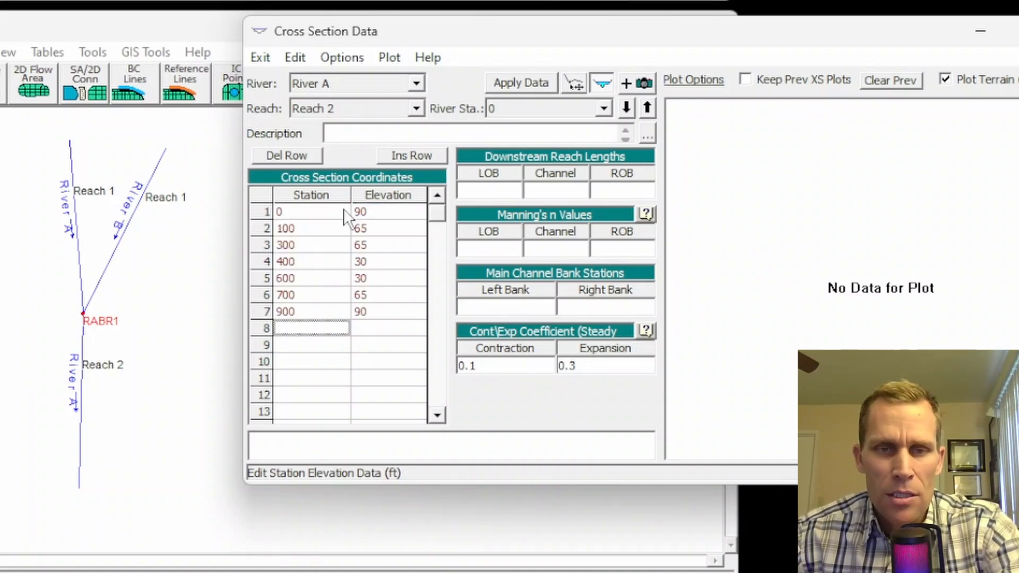
Step: Set the LOB, channel and ROB downstream reach lengths to 0
left_click(504, 192)
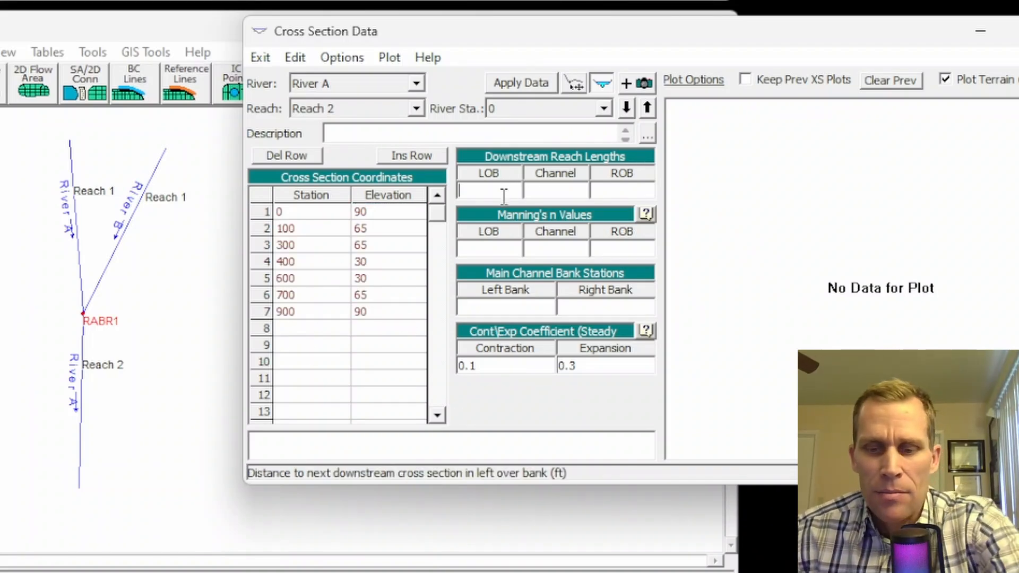
type("0")
left_click(544, 193)
type("0")
left_click(615, 190)
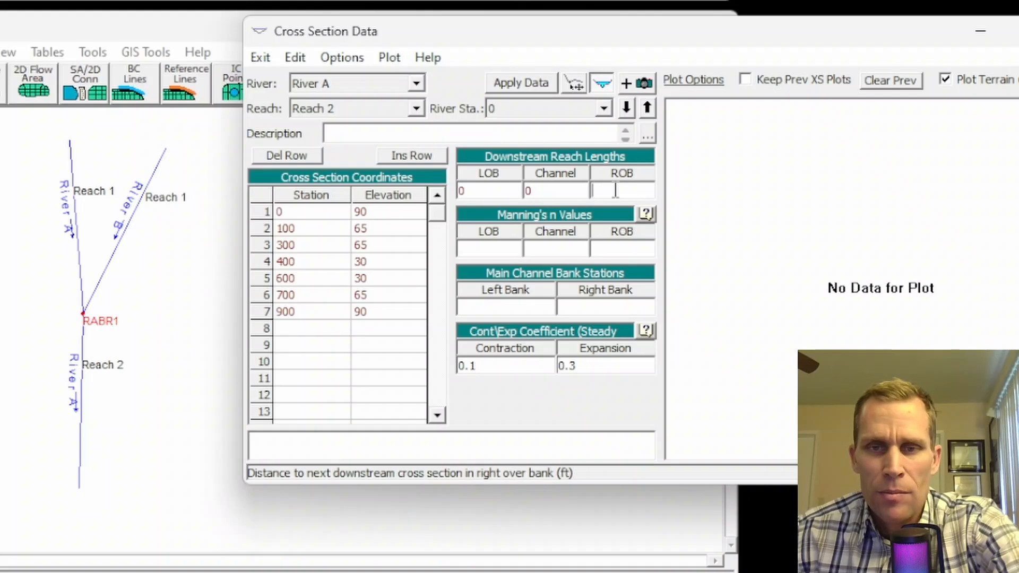
type("0")
Step: Enter Manning's n 0.05/0.03/0.05 and bank stations 300 and 700, then apply the data
left_click(499, 247)
type("0")
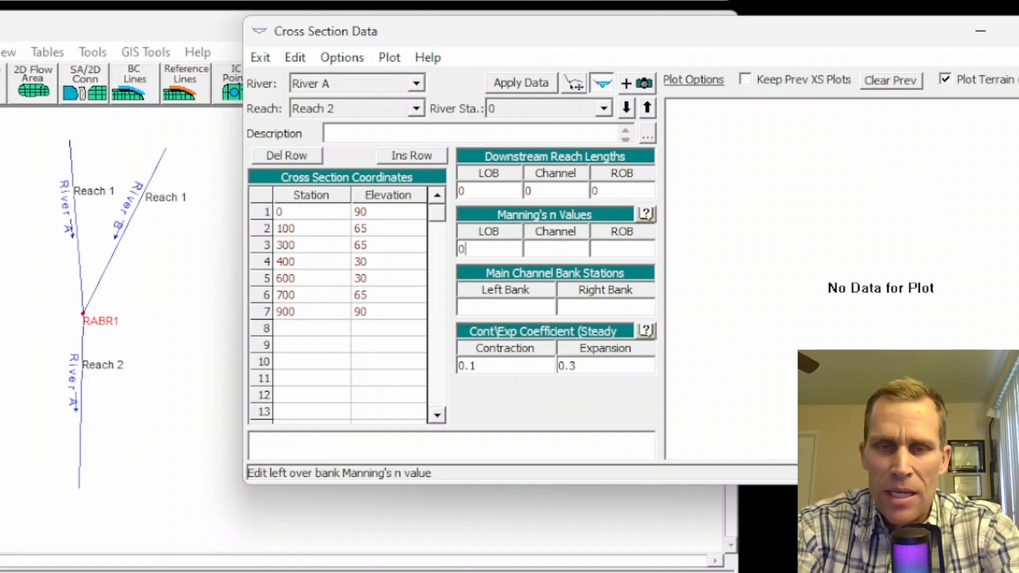
type(".05")
key("Tab")
type("0.03")
key("Tab")
type("0.05")
key("Tab")
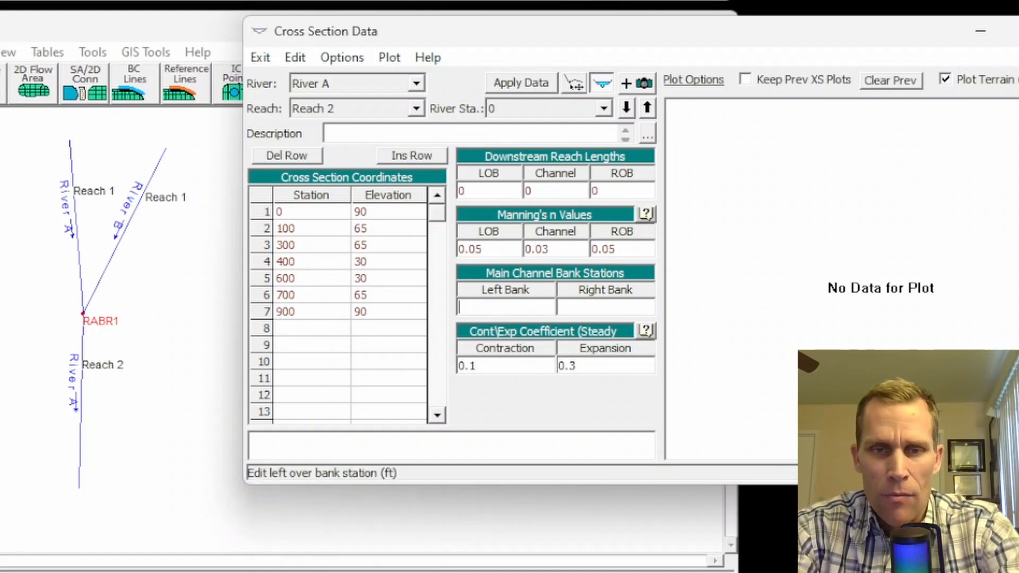
type("300")
key("Tab")
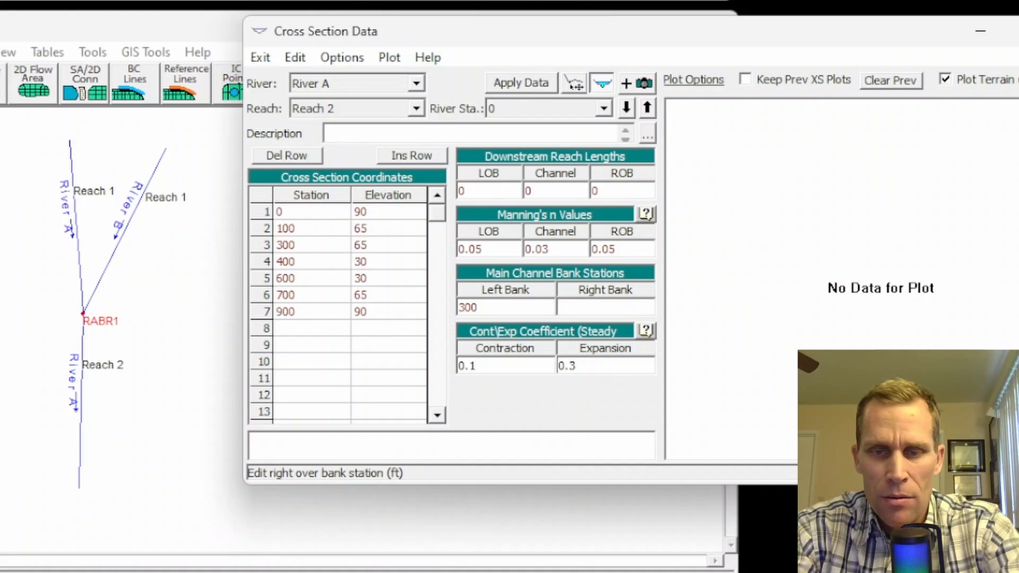
type("700")
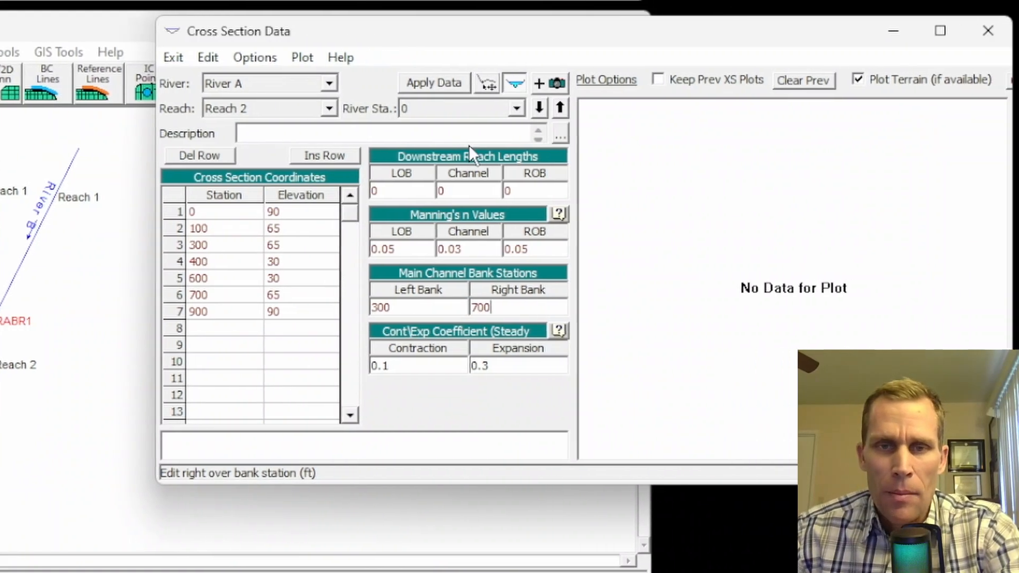
left_click(317, 84)
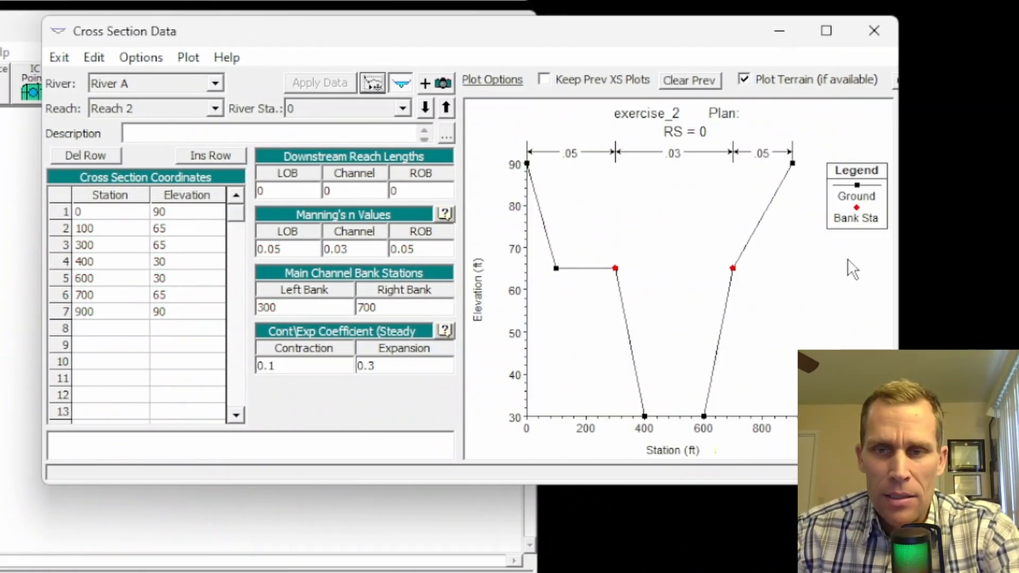
Step: Change the row 7 ground point elevation to 65
left_click(125, 311)
left_click(177, 312)
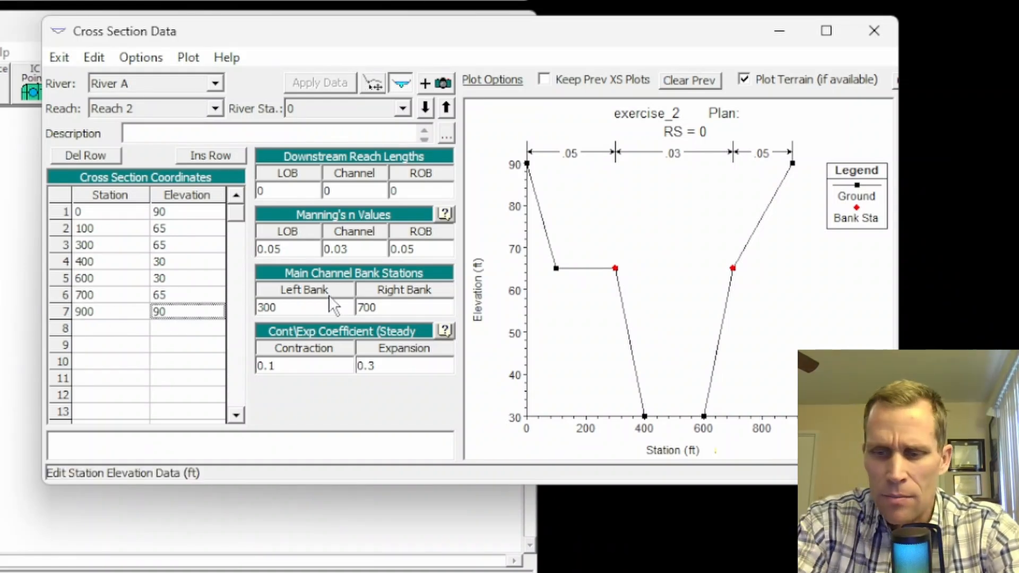
type("65")
key("BackSpace")
key("BackSpace")
key("BackSpace")
key("BackSpace")
type("65")
key("Tab")
type("1000")
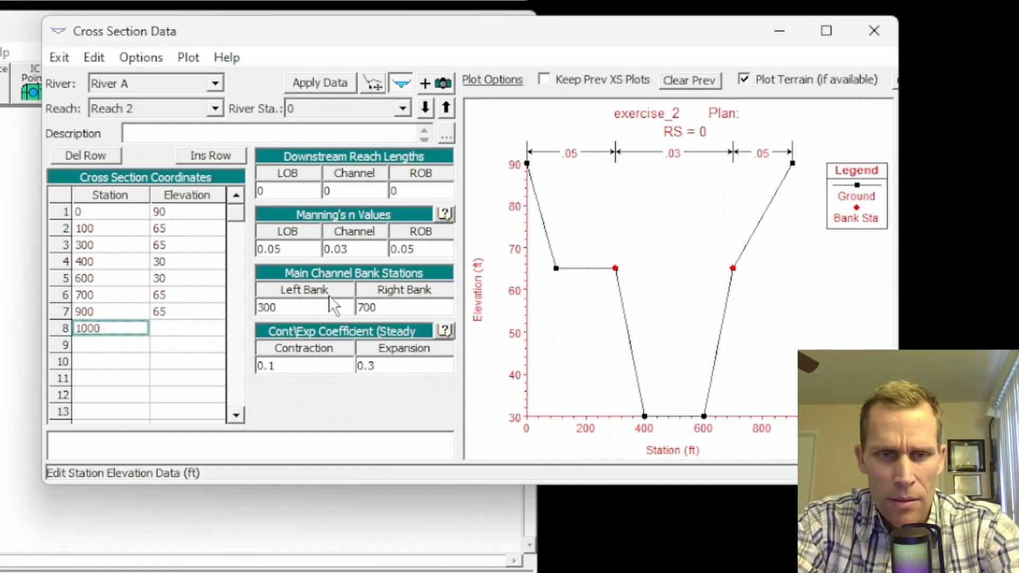
type("0")
key("BackSpace")
Step: Add row 8 at station 1000, elevation 90, apply, and select the elevation column
key("Tab")
left_click(202, 326)
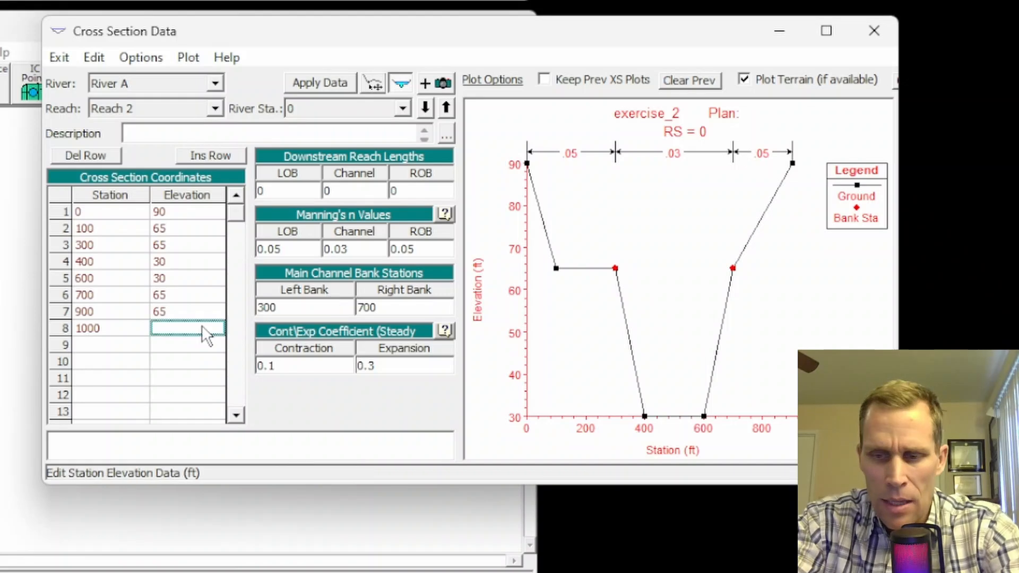
type("90")
key("Tab")
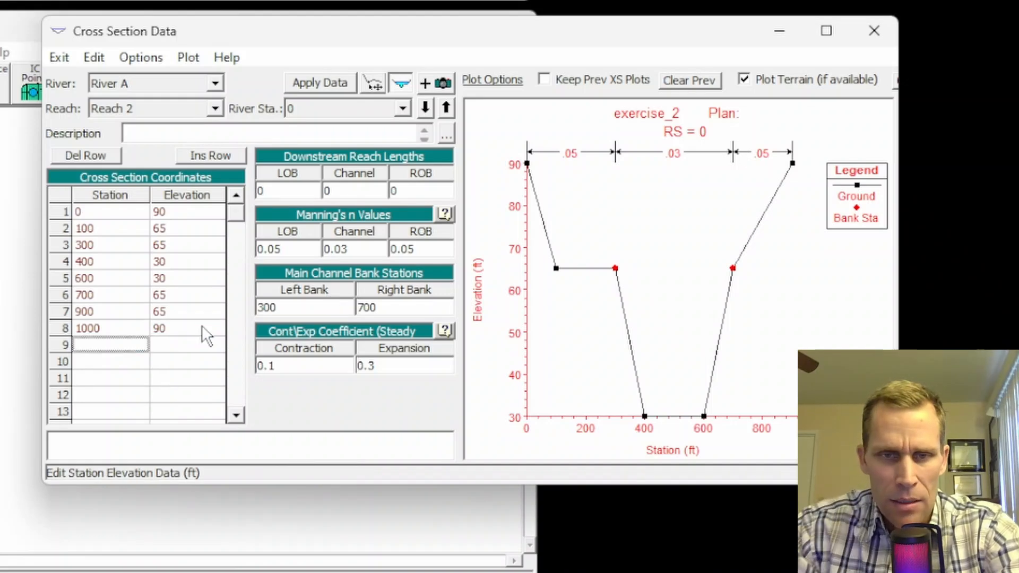
left_click(334, 85)
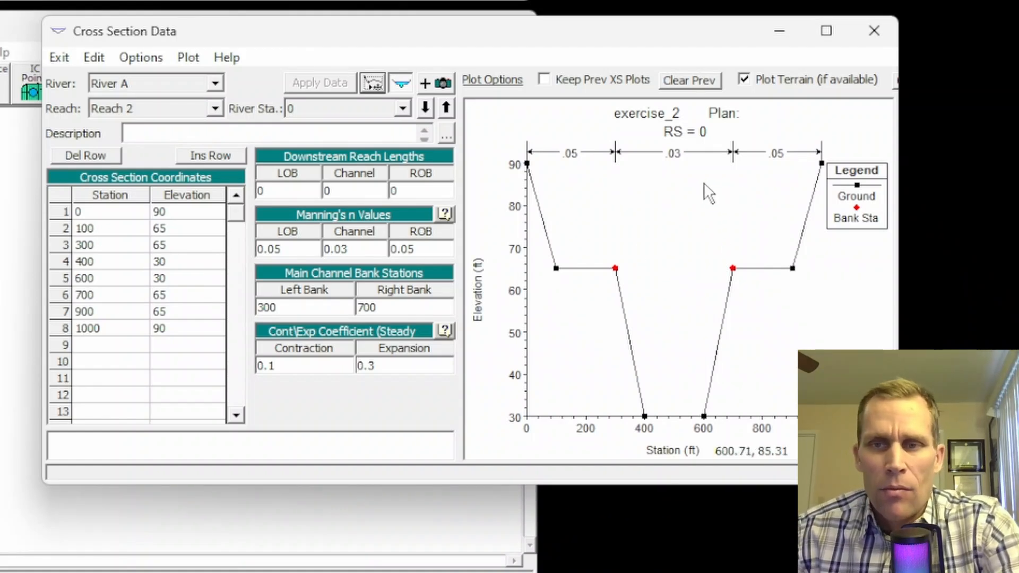
left_click_drag(420, 37, 393, 44)
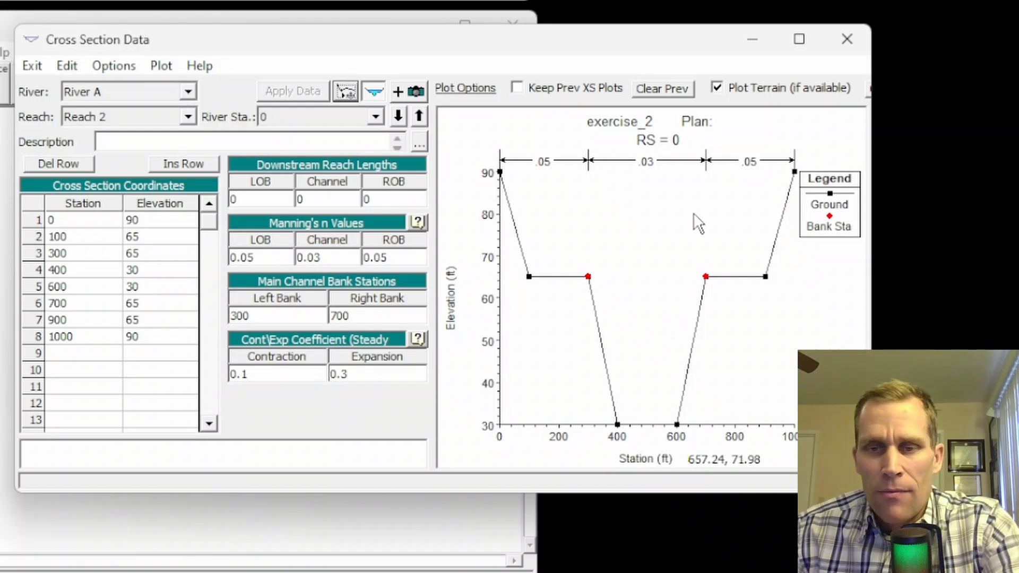
left_click_drag(129, 227, 147, 345)
Step: Copy the cross section to RS 10000 and set its downstream reach lengths to 10000
left_click(112, 69)
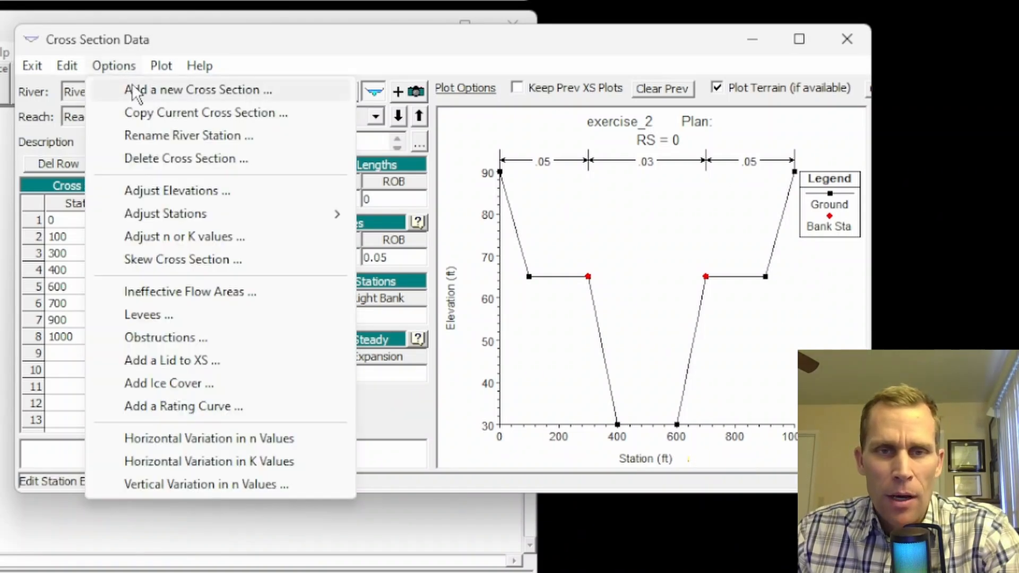
left_click(157, 112)
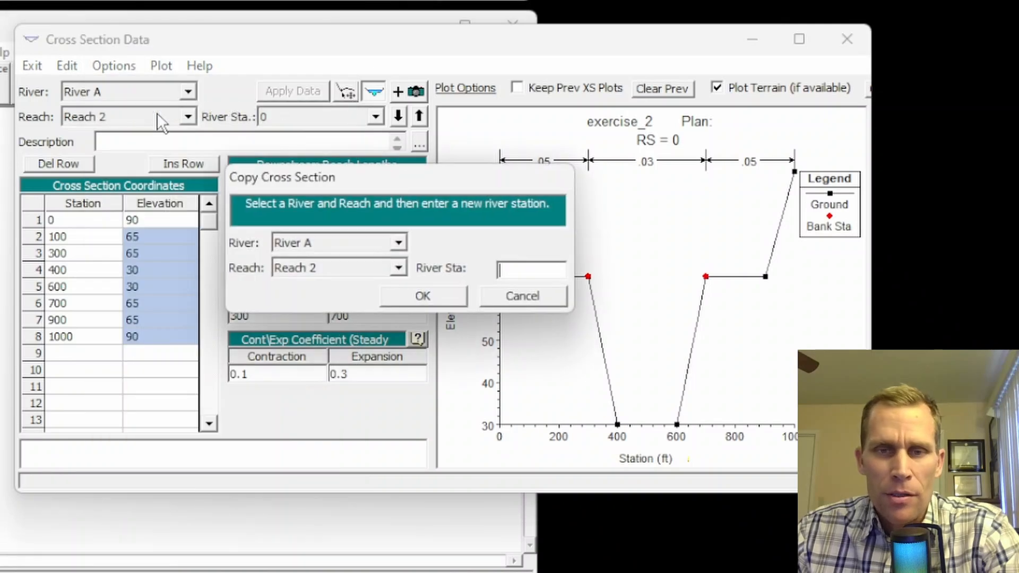
type("10000")
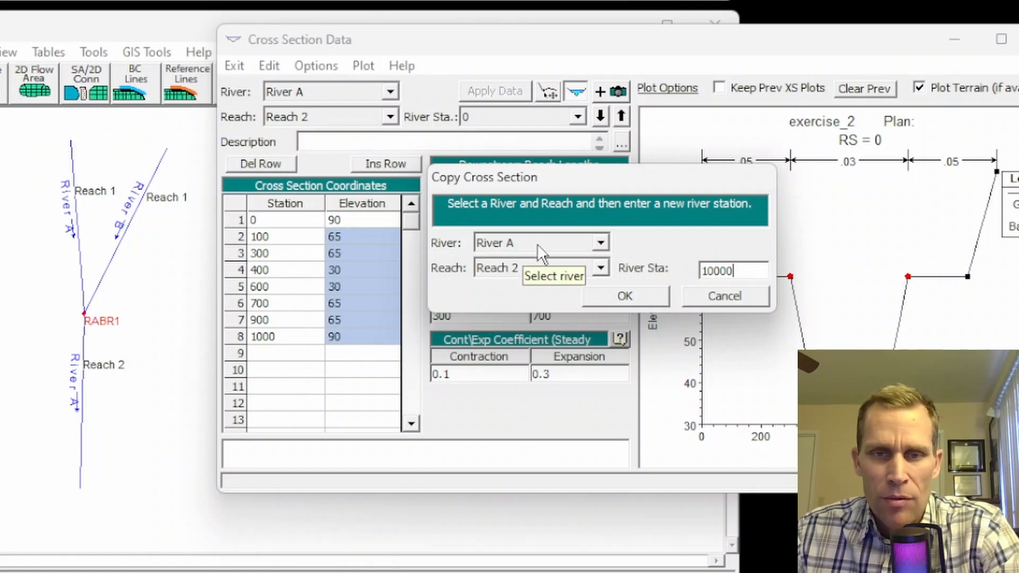
left_click(623, 294)
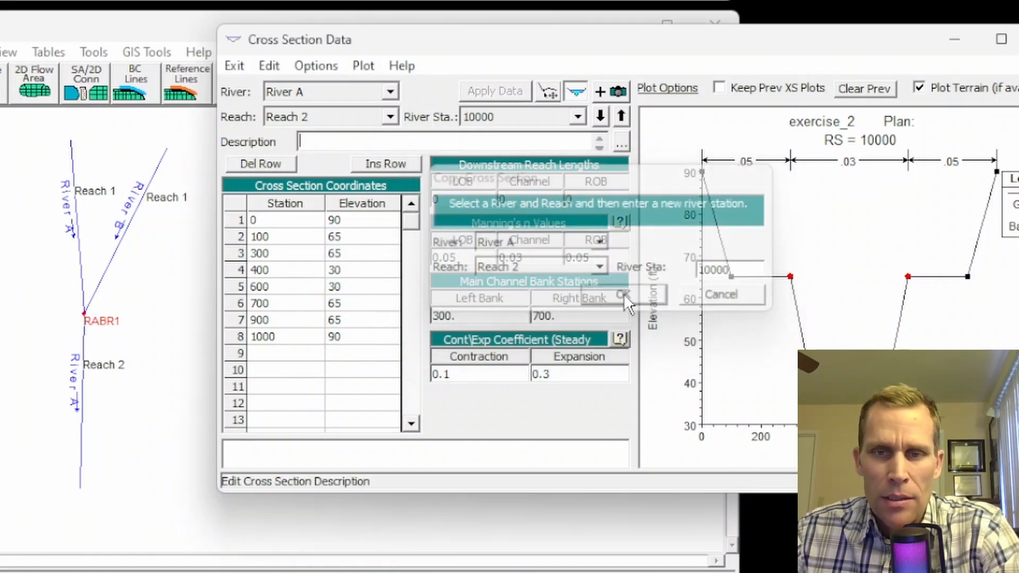
left_click(472, 200)
type("1000")
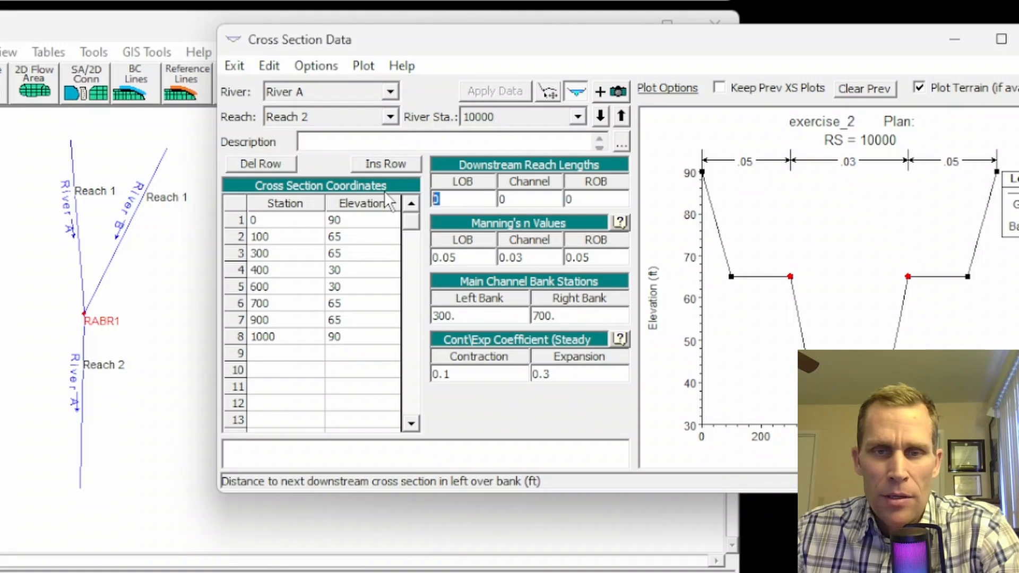
type("0")
key("Tab")
type("10000")
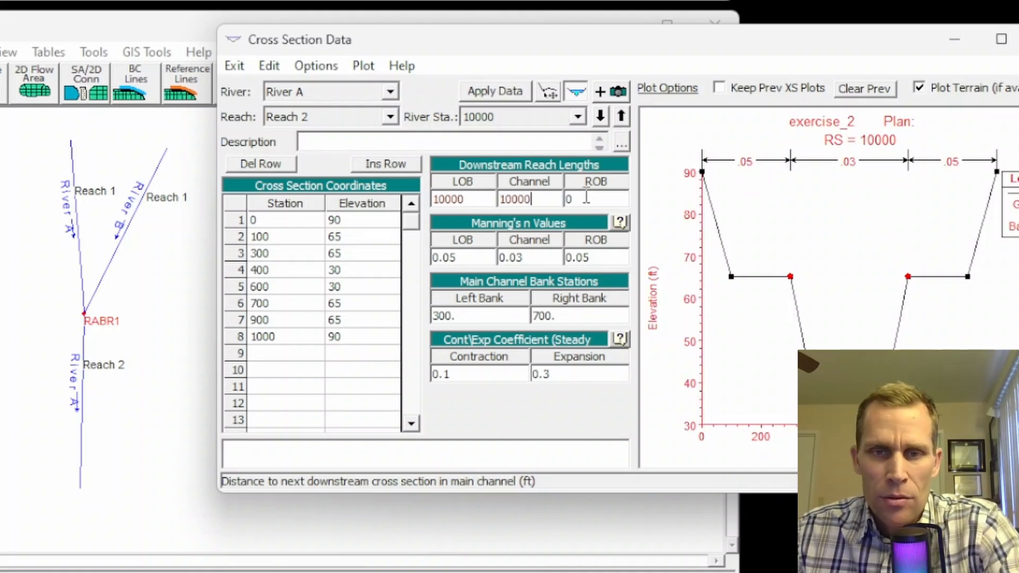
key("Tab")
type("10000")
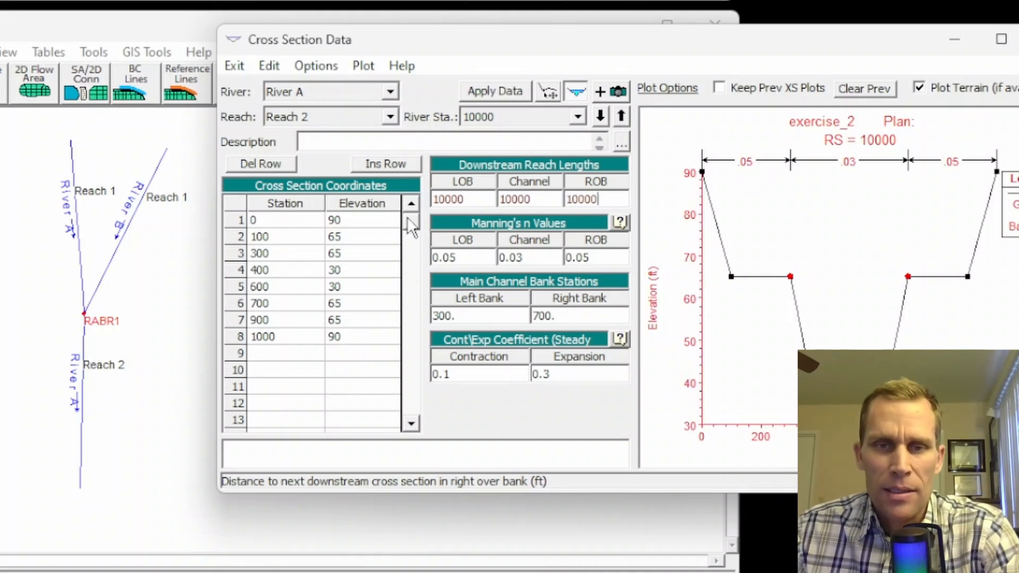
Step: Raise all elevations of section 10000 by 20 ft and apply the data
left_click(323, 63)
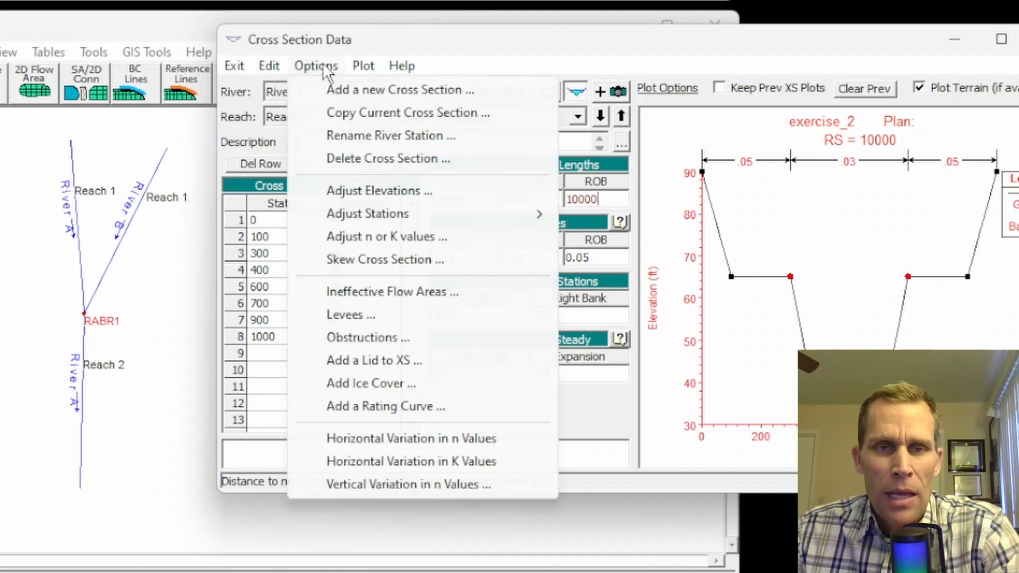
left_click(348, 190)
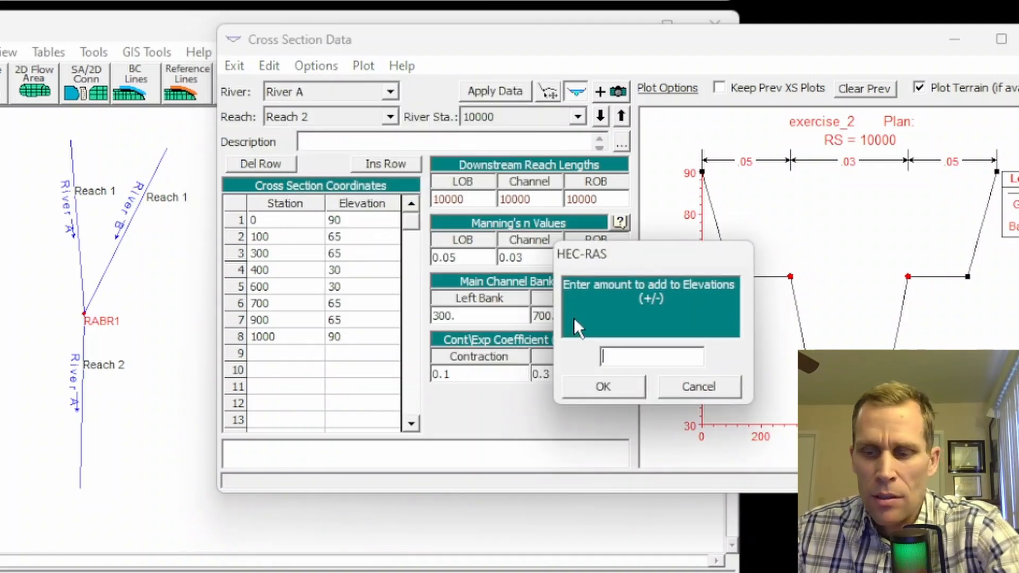
type("20")
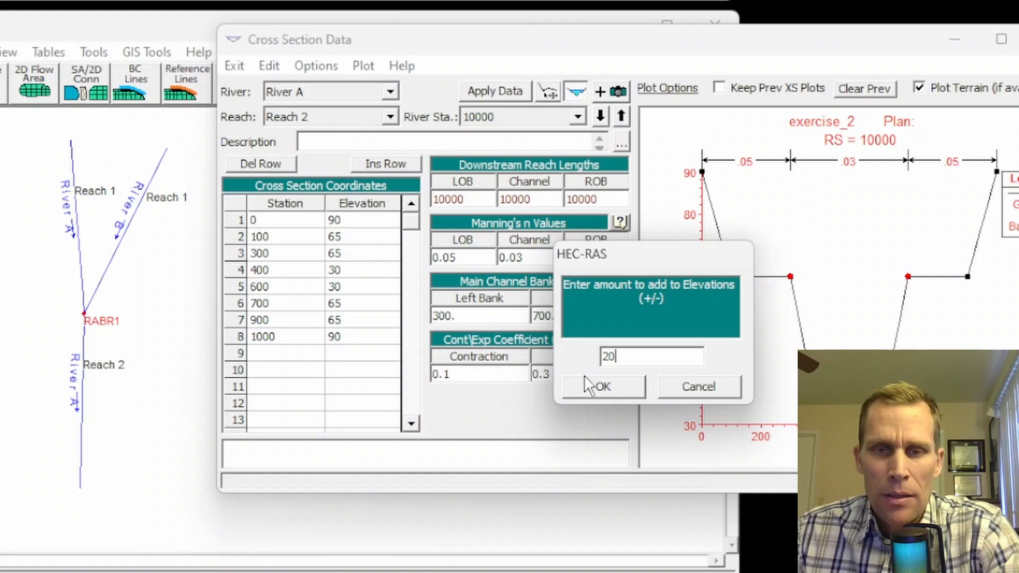
left_click(616, 385)
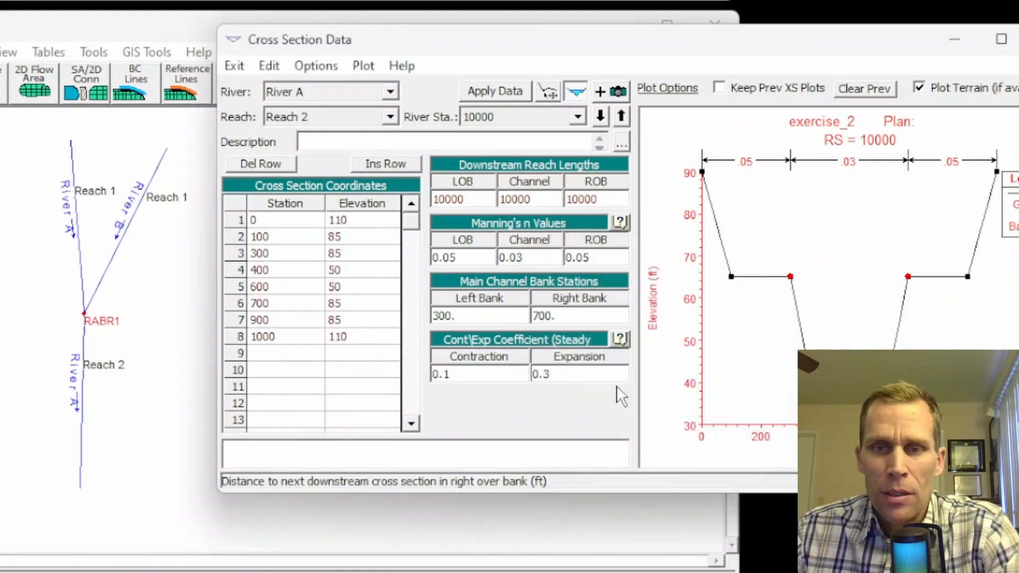
left_click(490, 89)
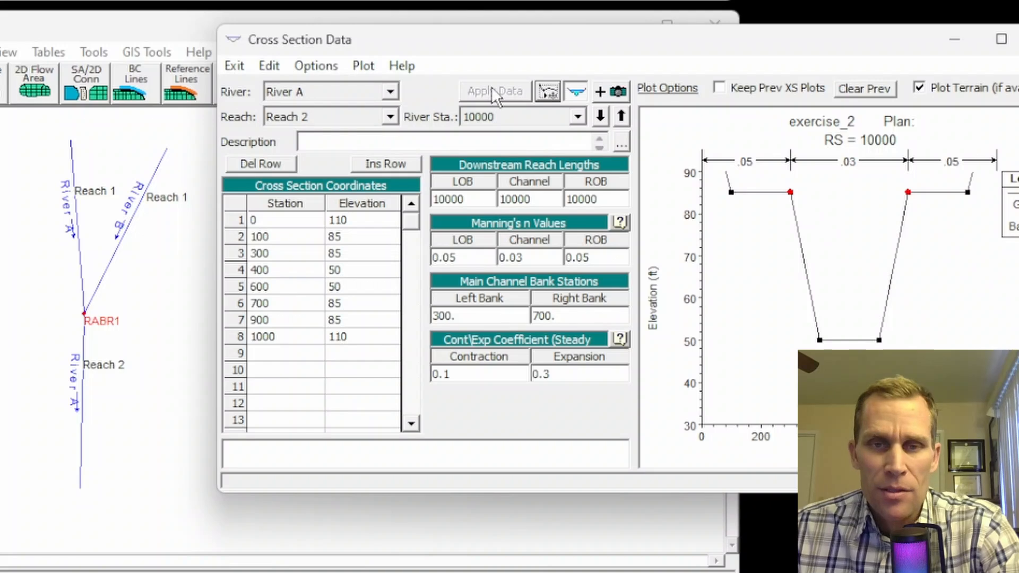
left_click(490, 116)
left_click(490, 116)
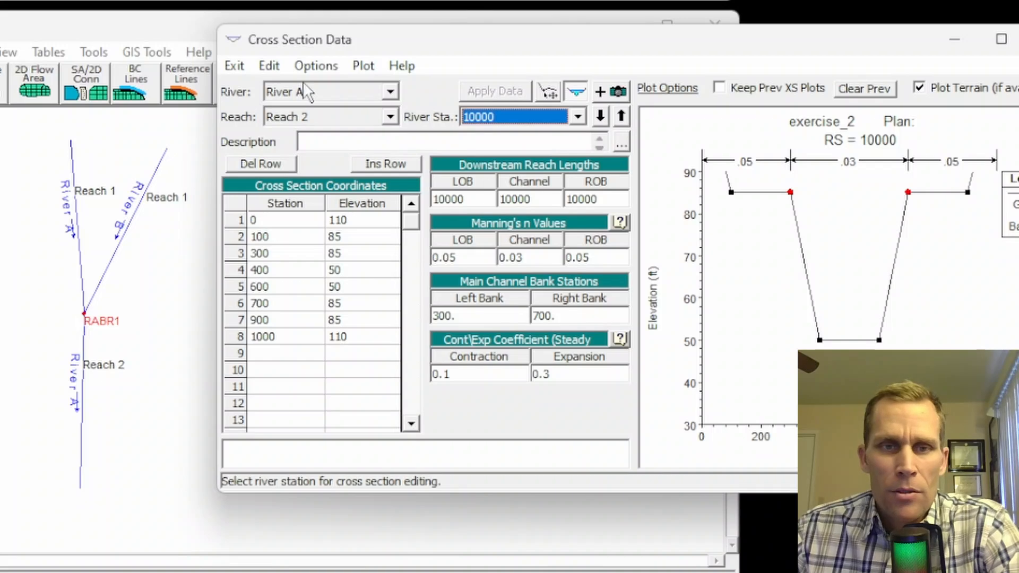
left_click(314, 66)
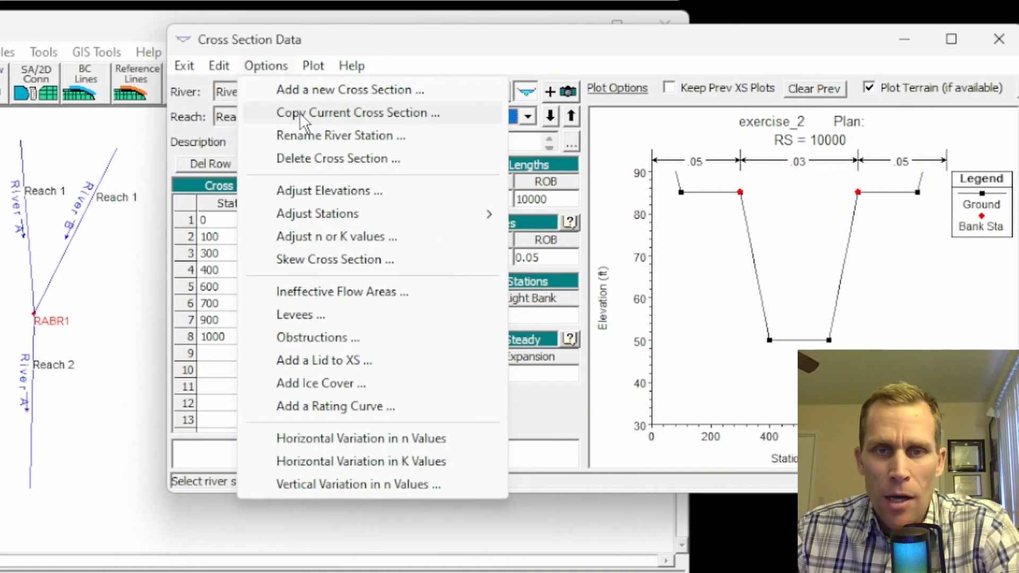
Step: Copy the current cross section to River A, Reach 1 at station 0
left_click(345, 113)
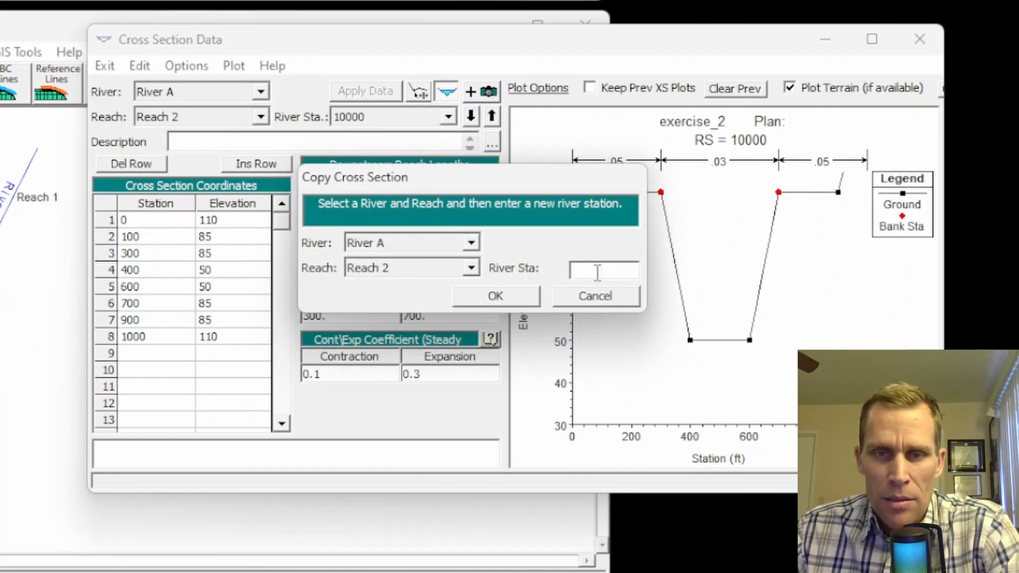
type("0")
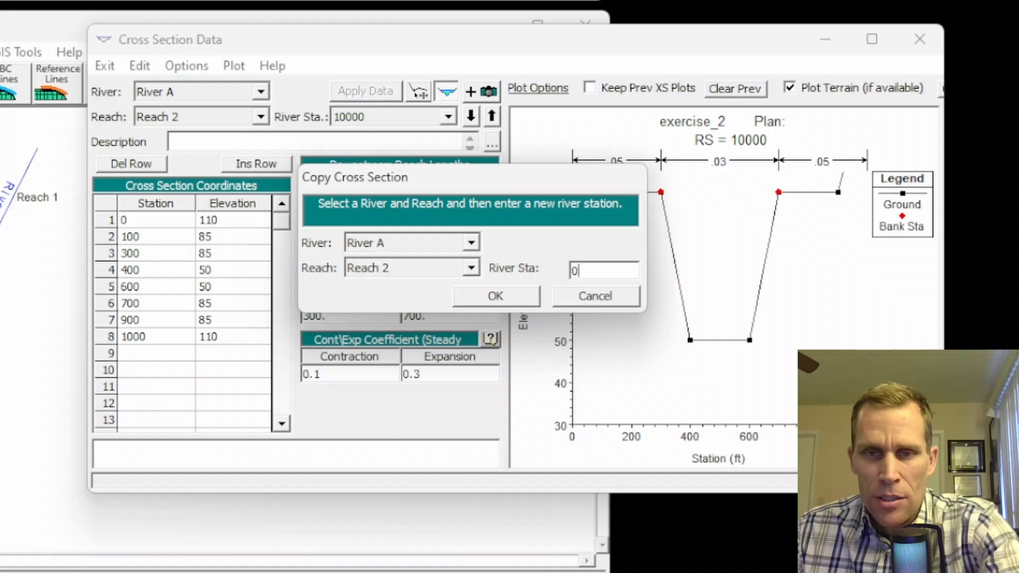
left_click(470, 268)
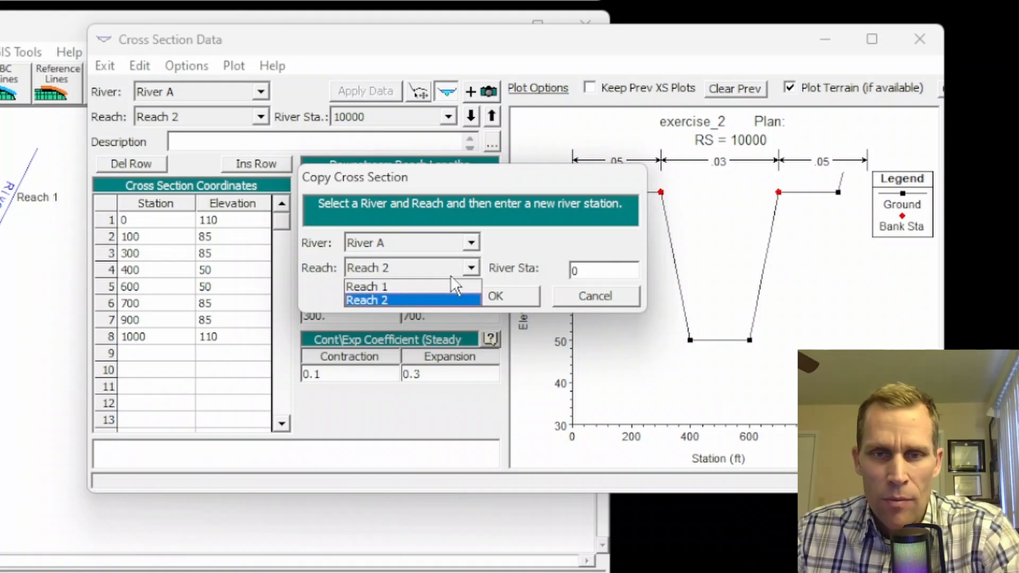
left_click(402, 287)
left_click(472, 292)
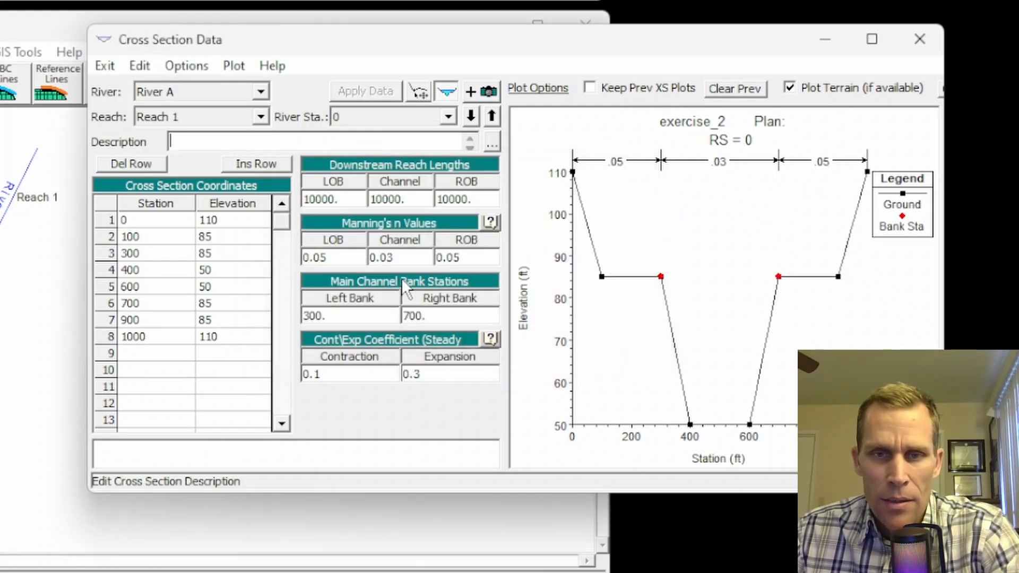
Step: Set the copied section's LOB, channel and ROB reach lengths to 0 and apply
type("0")
key("Tab")
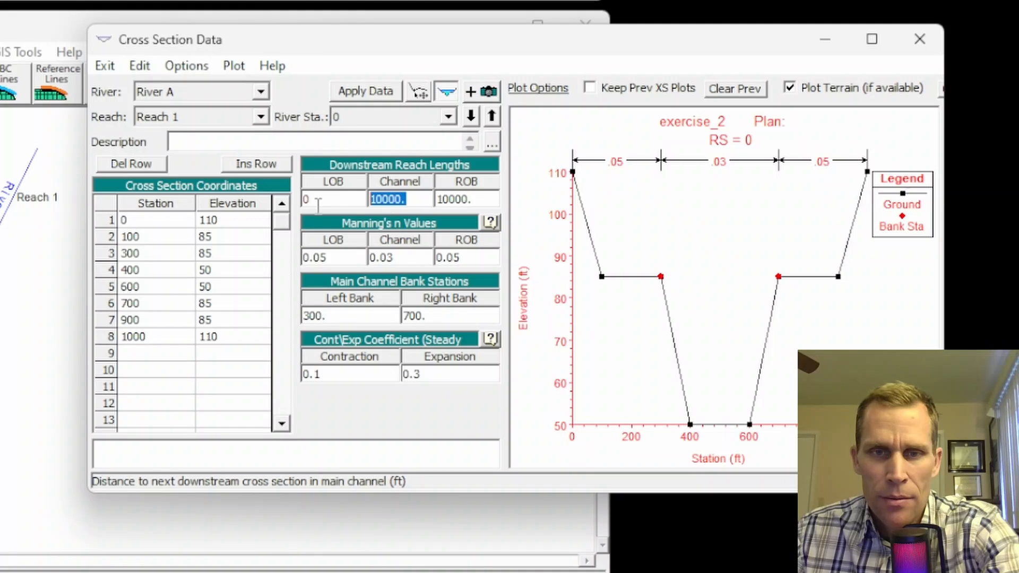
type("0")
key("Tab")
type("0")
left_click(370, 91)
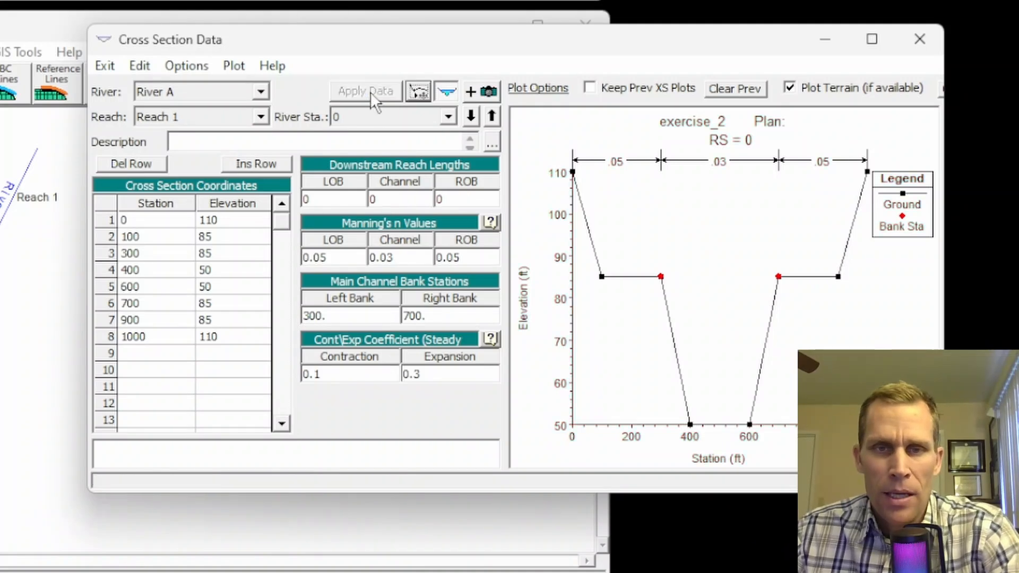
left_click(187, 66)
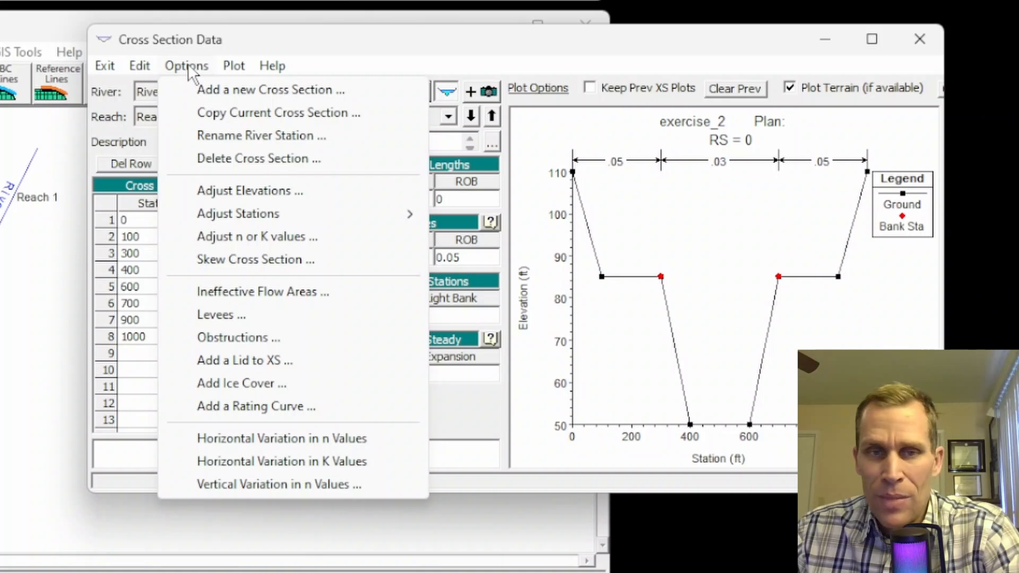
Step: Copy the raised cross section to River B, Reach 1 at station 0
left_click(220, 111)
left_click(382, 242)
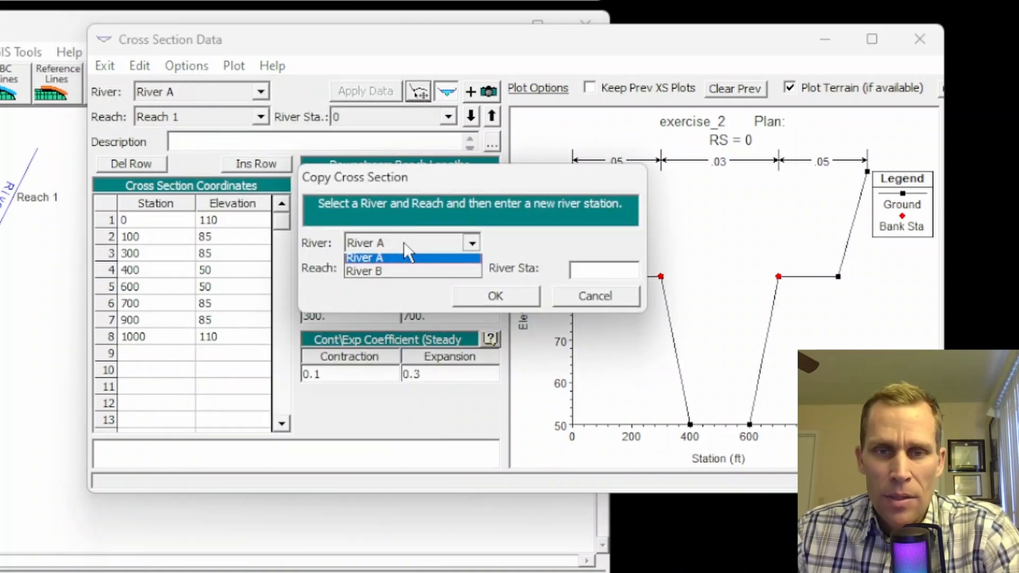
left_click(403, 257)
left_click(404, 247)
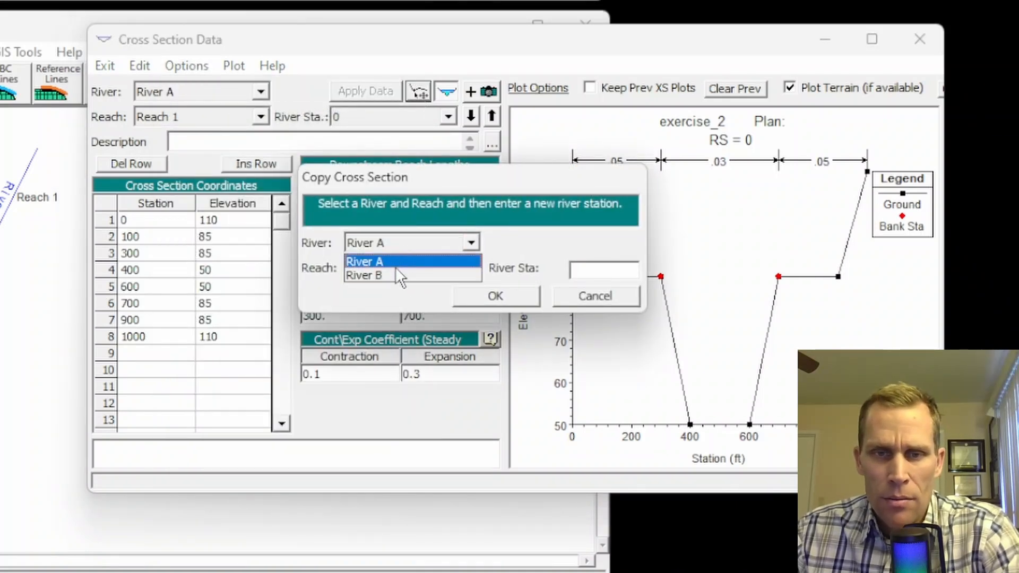
left_click(395, 266)
left_click(569, 265)
type("0")
left_click(516, 293)
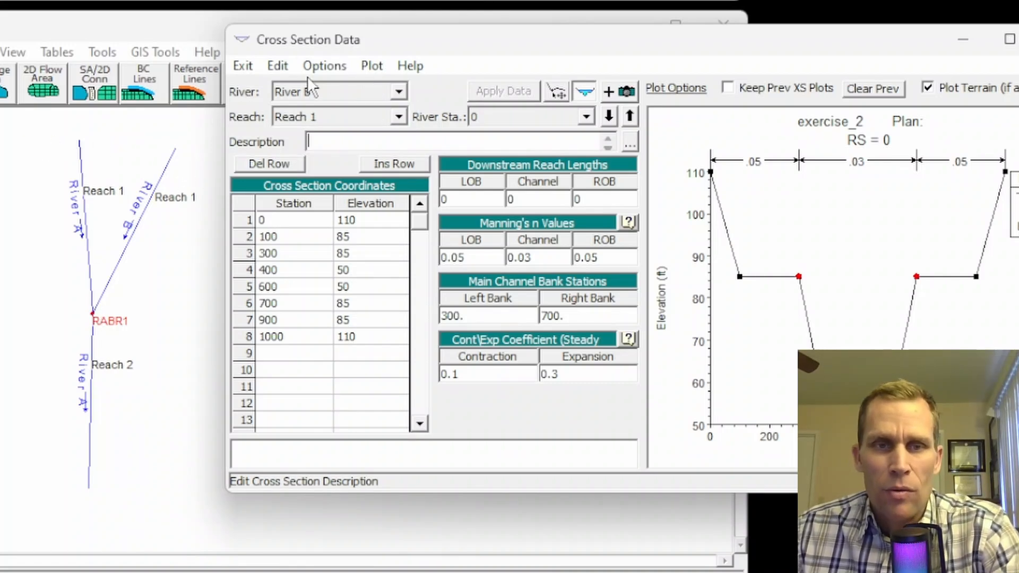
left_click(338, 65)
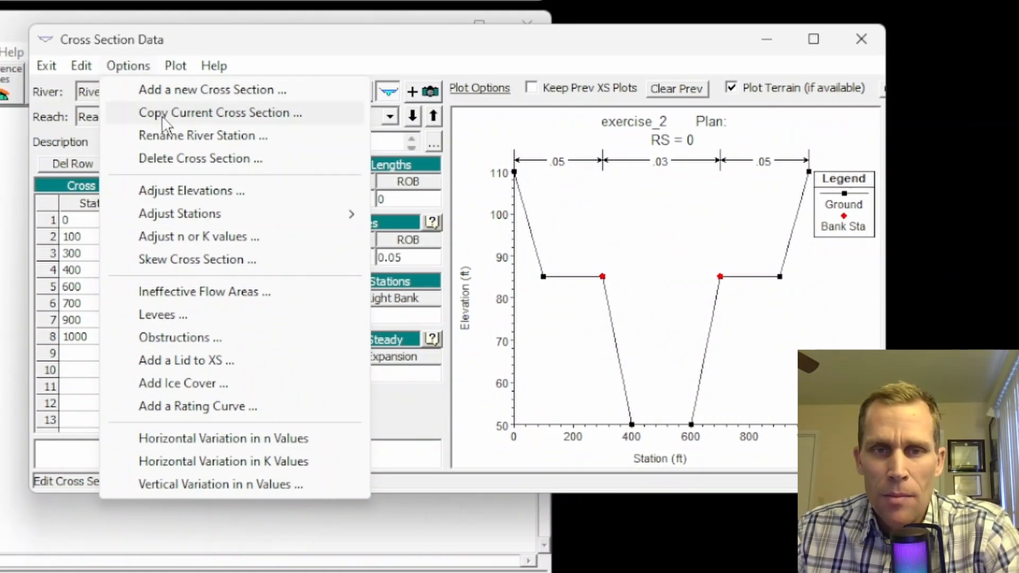
Step: Copy the current cross section to River B Reach 1 as station 10000
left_click(161, 116)
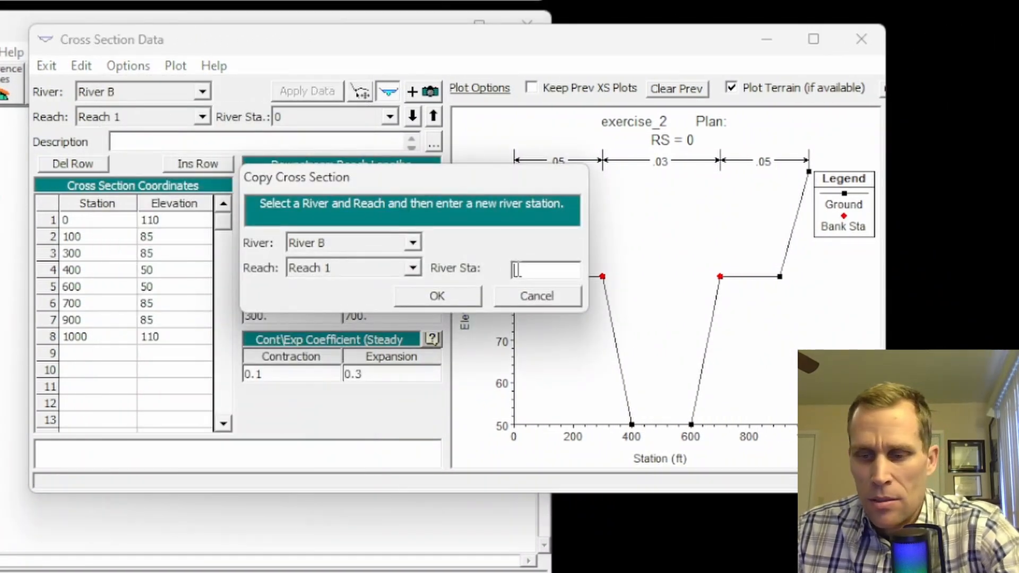
type("10000")
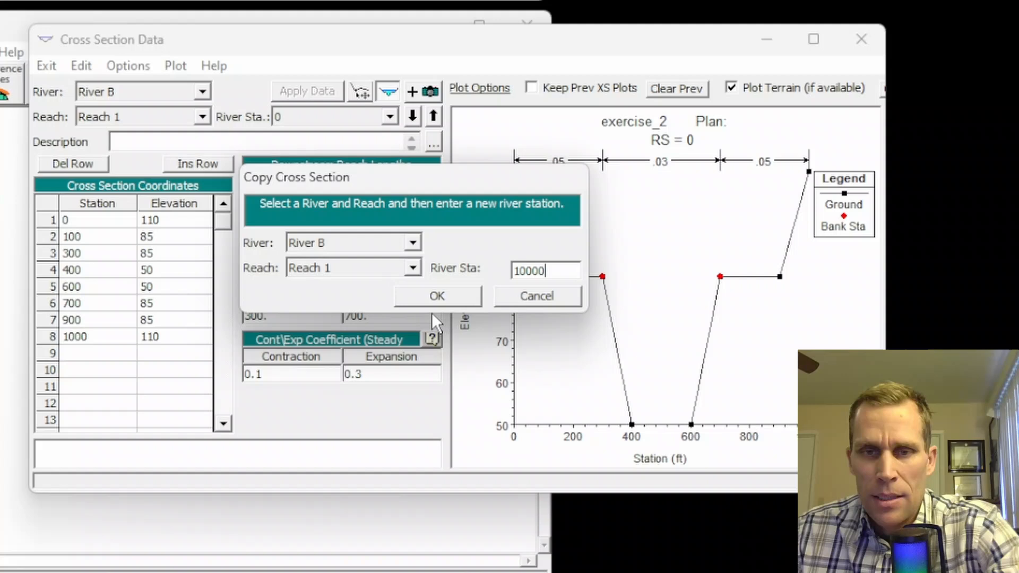
left_click(408, 296)
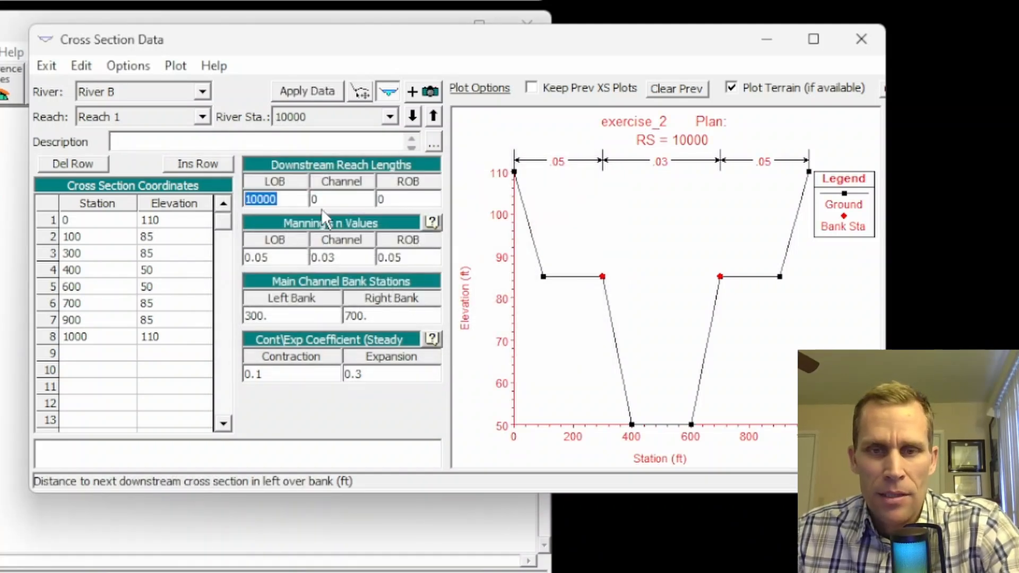
Step: Set the Channel and ROB downstream reach lengths to 10000
left_click(349, 199)
type("10000")
left_click(388, 203)
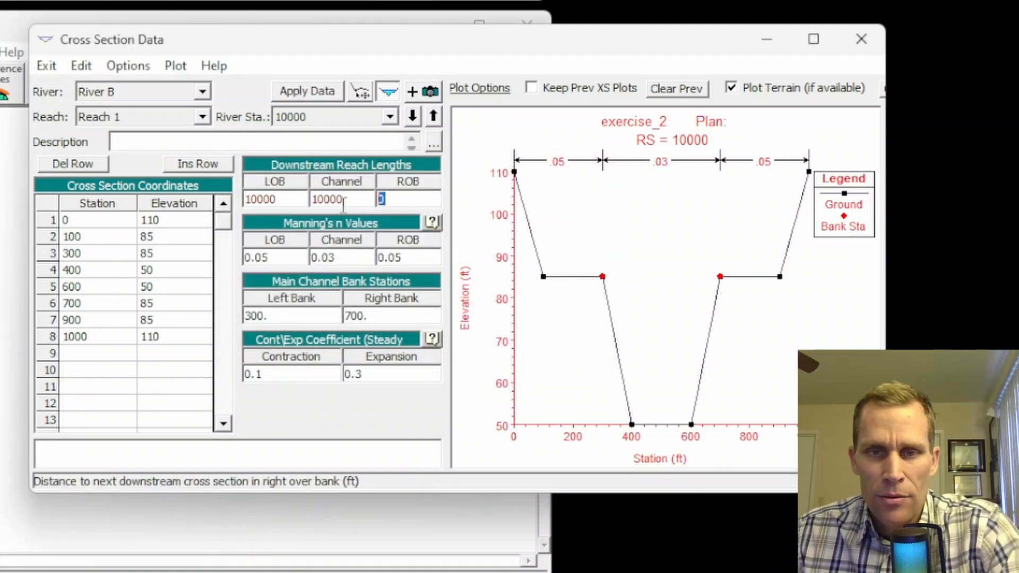
type("10000")
left_click(135, 68)
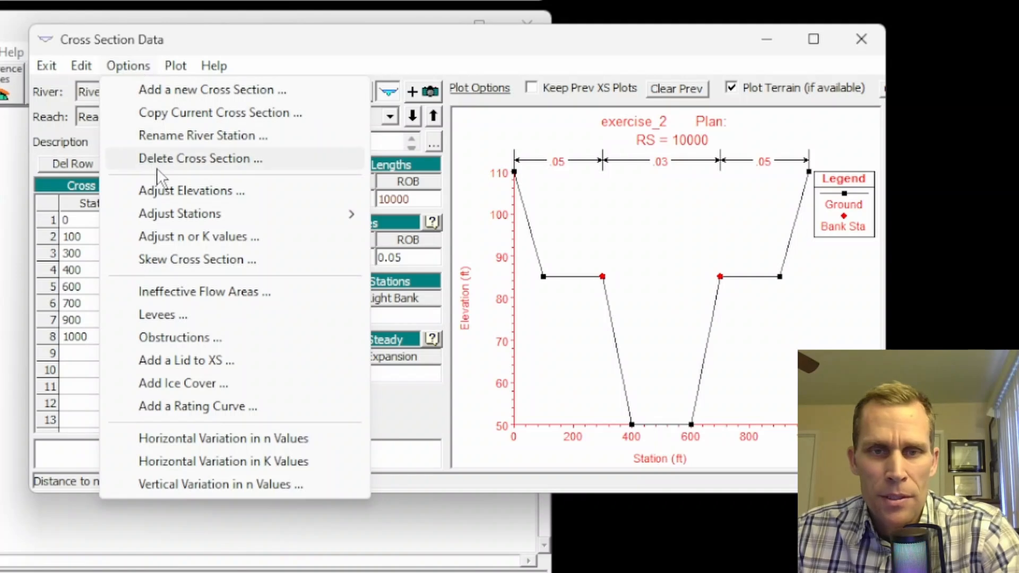
Step: Raise all station 10000 ground elevations by 20 ft, to 130, 105 and 70, and apply the data
left_click(162, 190)
type("20")
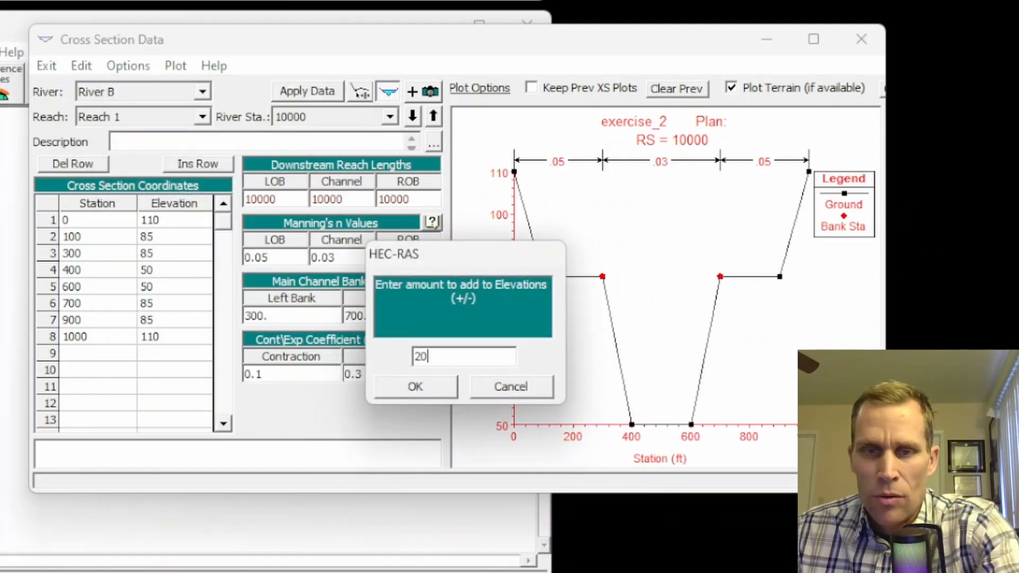
left_click(443, 388)
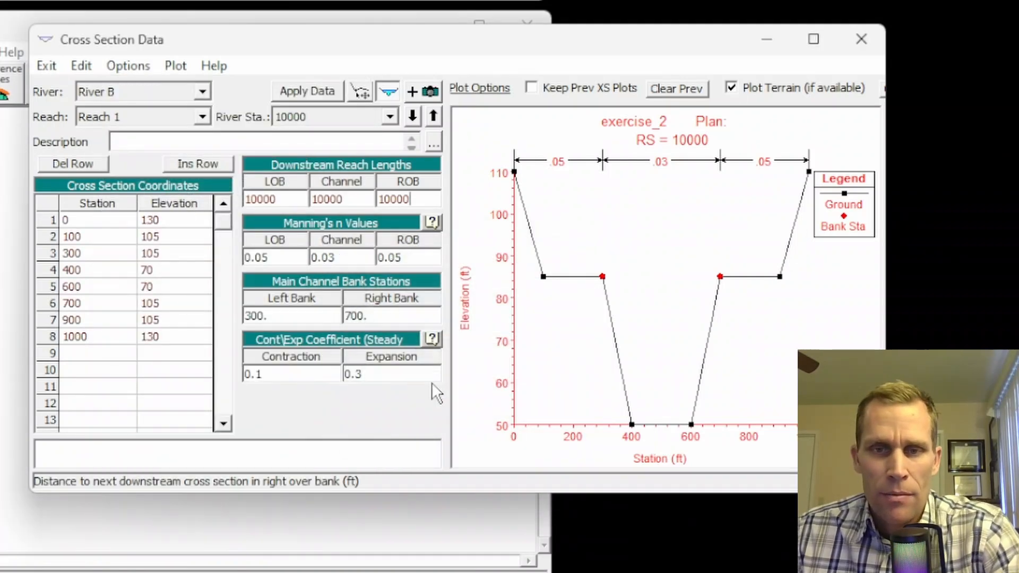
left_click(315, 93)
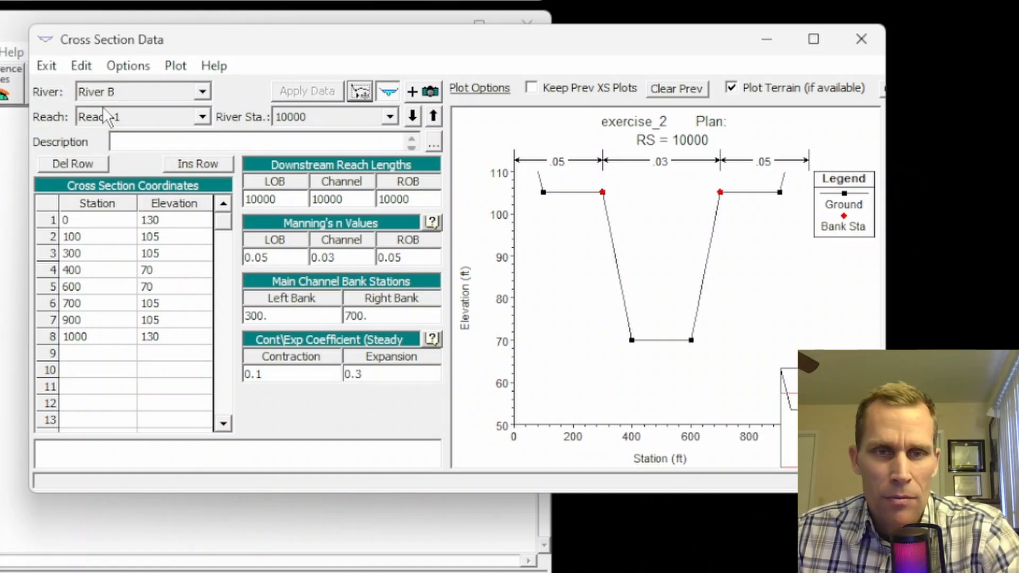
left_click(129, 66)
Step: Copy the raised cross section to River A Reach 1 as river station 10000
left_click(158, 112)
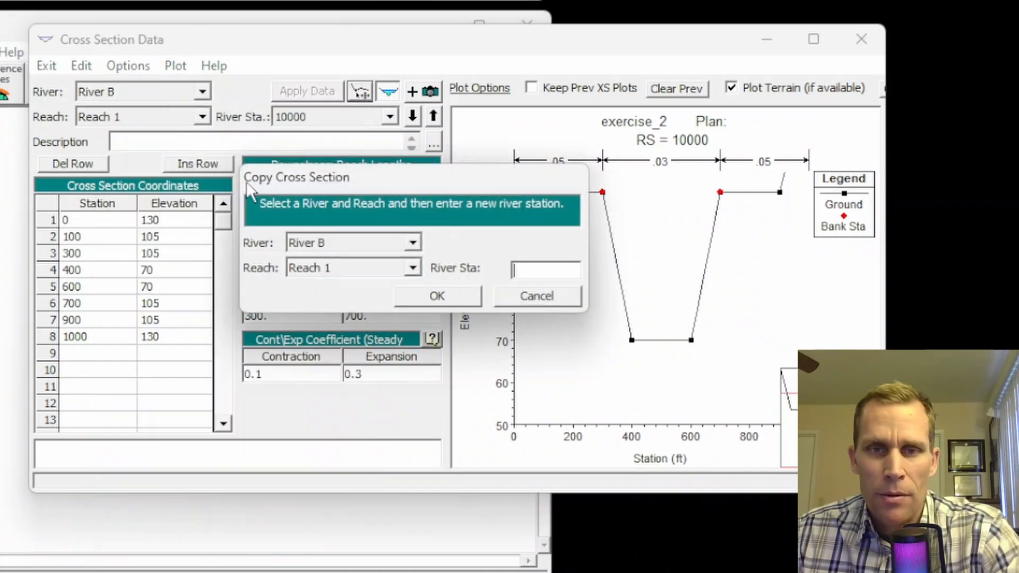
left_click(413, 243)
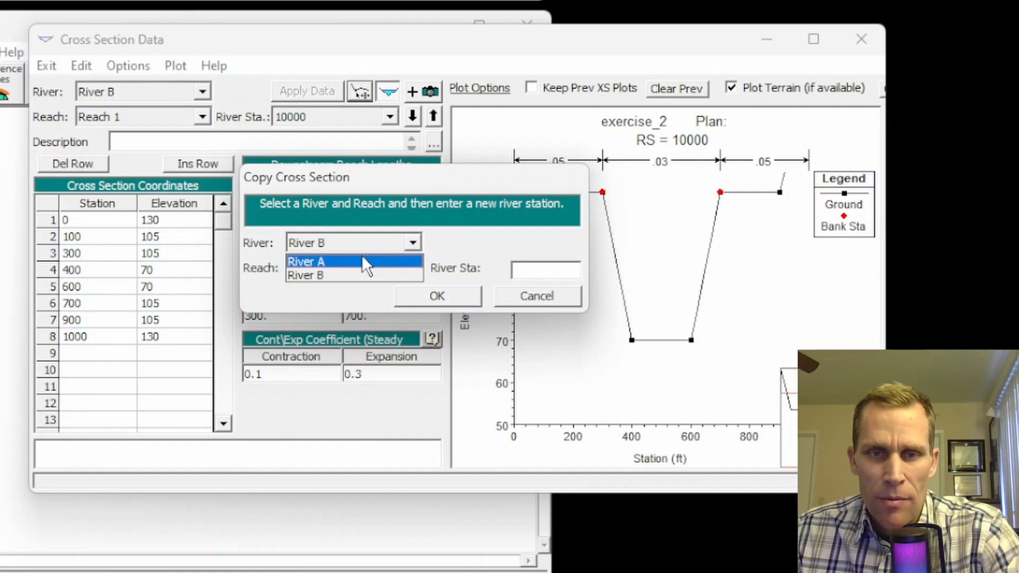
left_click(348, 261)
left_click(529, 270)
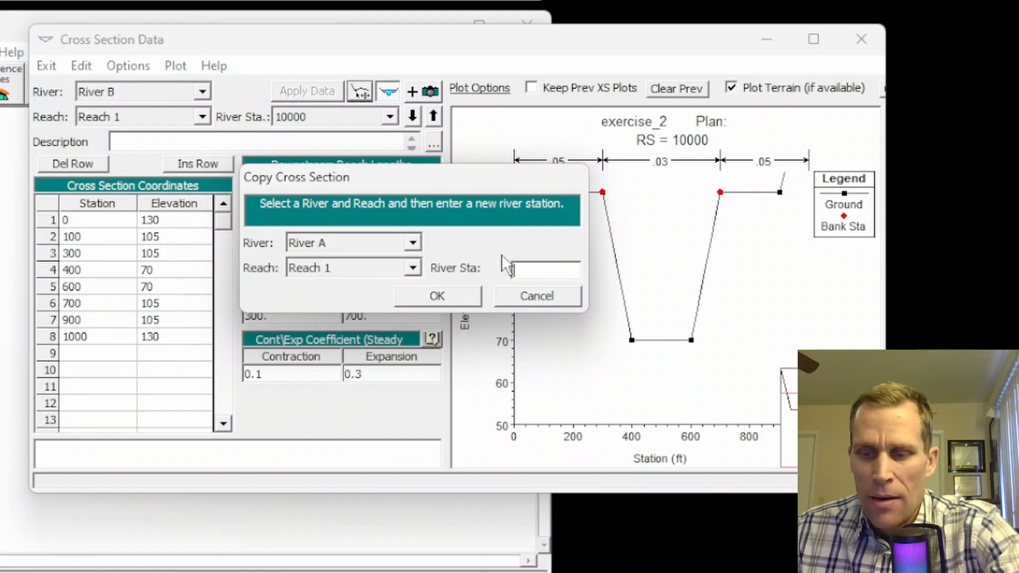
type("10000")
left_click(430, 290)
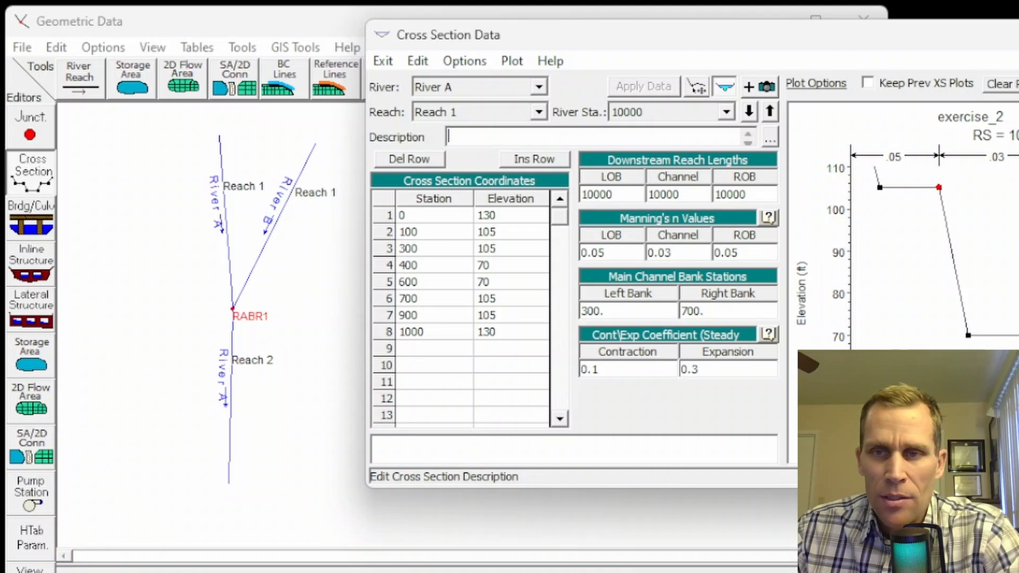
Step: Reopen the cross section editor and review River A Reach 2 stations 0 and 10000 elevations
left_click(1018, 35)
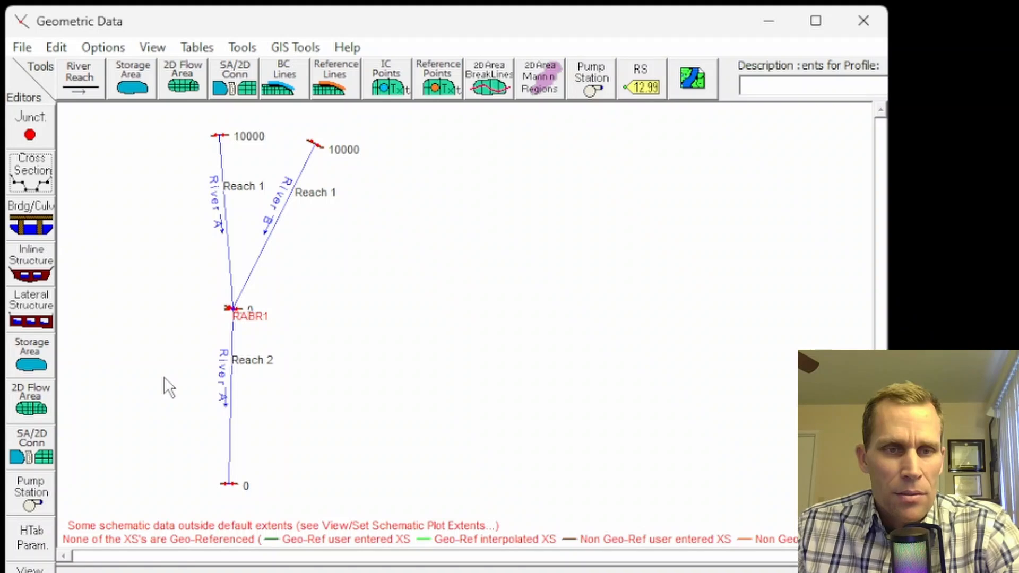
left_click(49, 183)
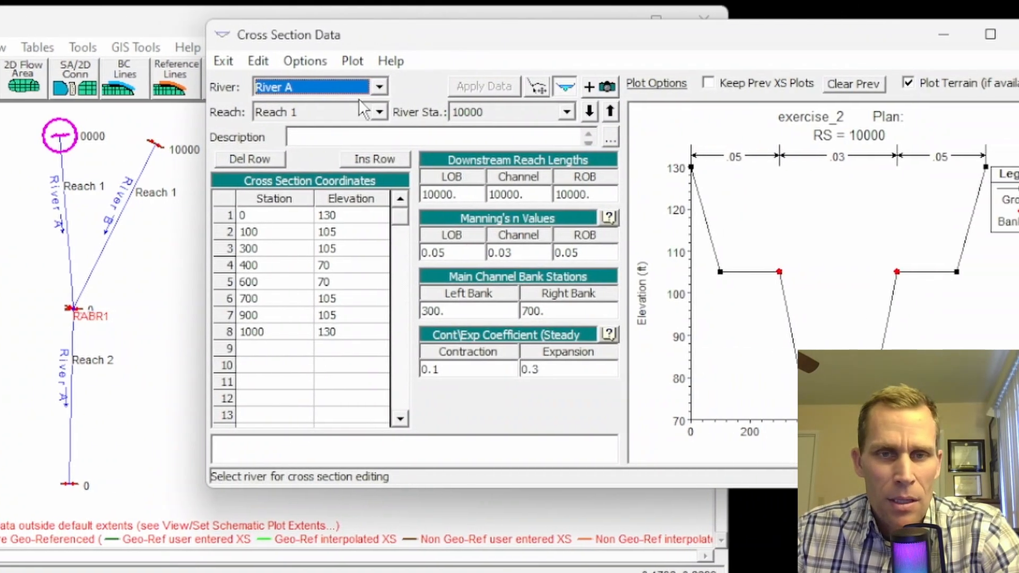
left_click(377, 87)
left_click(348, 106)
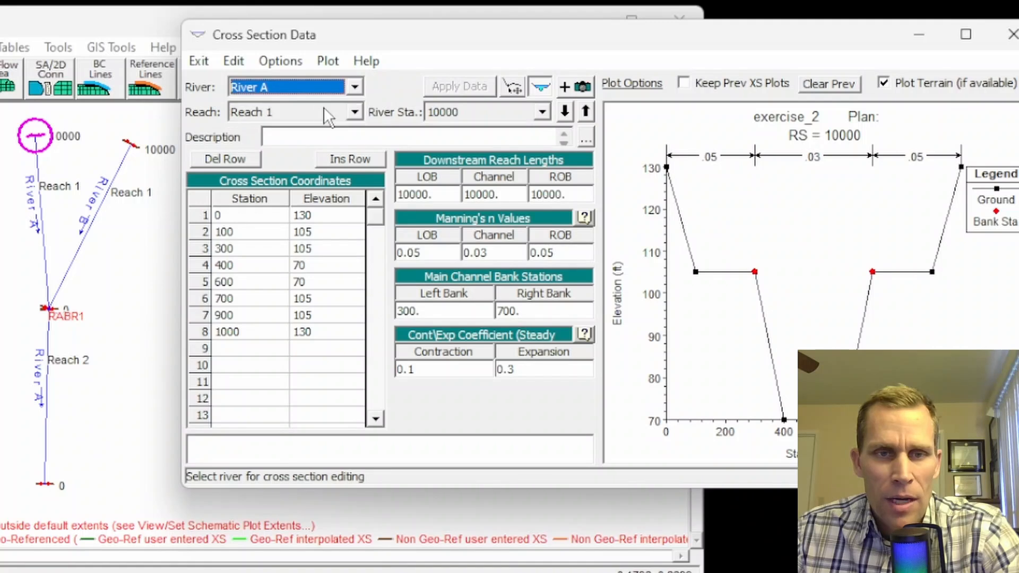
left_click(323, 109)
left_click(300, 139)
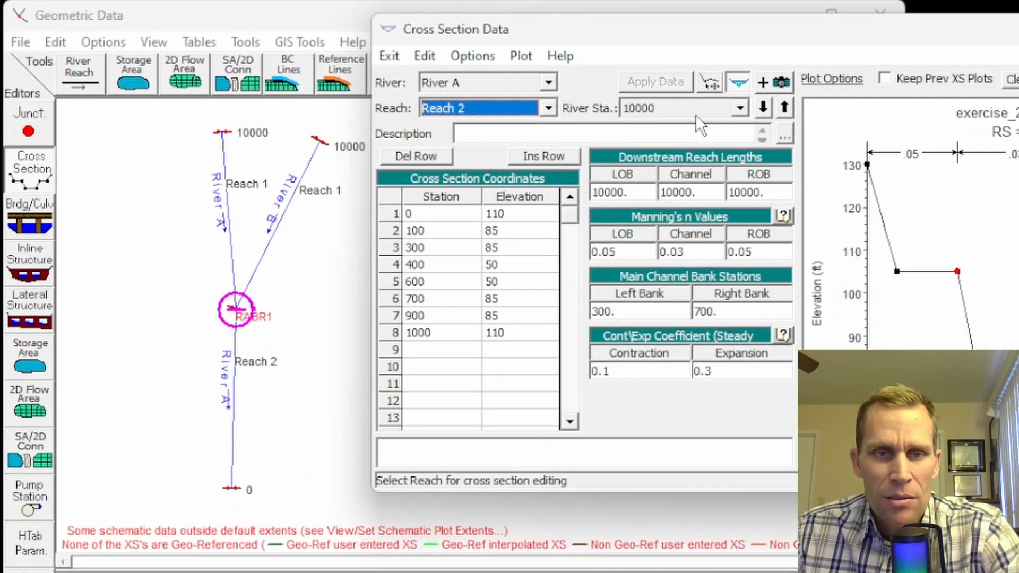
left_click(785, 108)
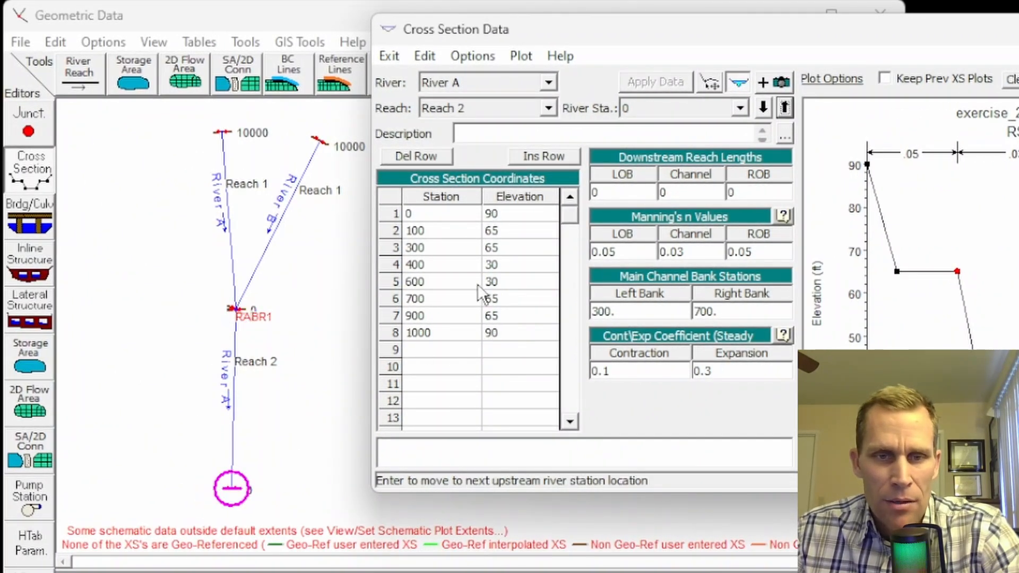
left_click(508, 269)
left_click(505, 278)
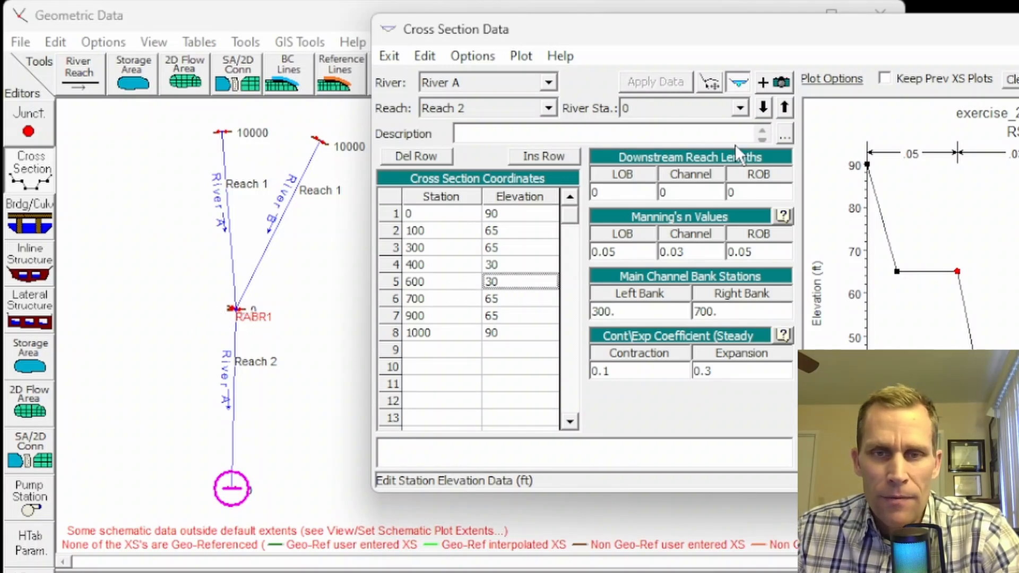
left_click(782, 106)
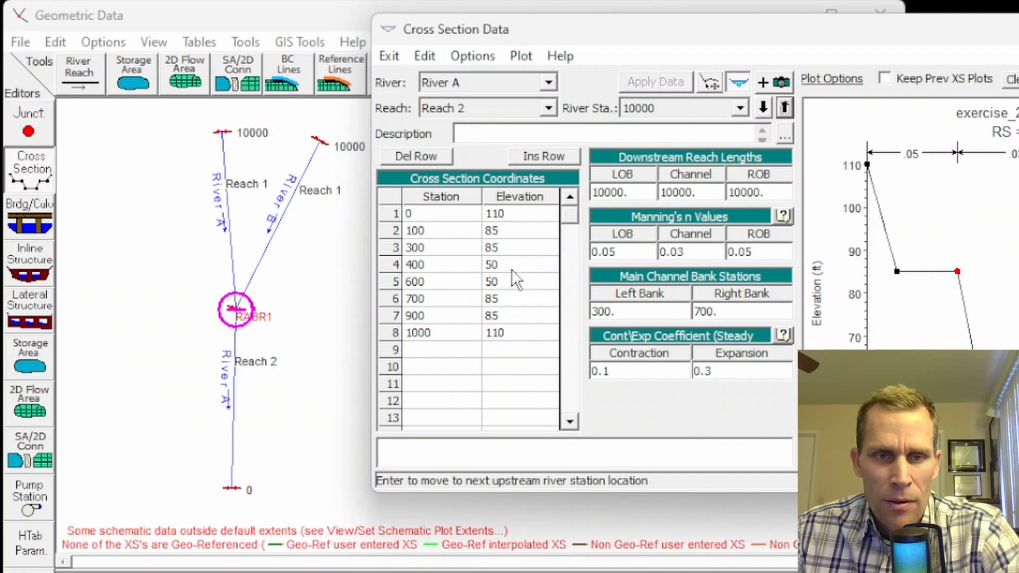
left_click_drag(511, 270, 511, 276)
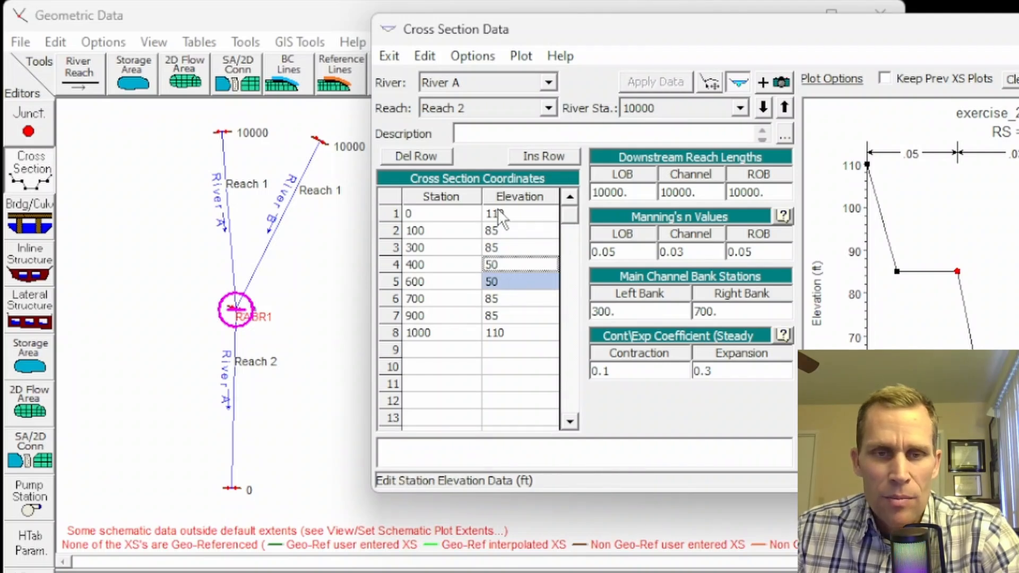
left_click_drag(498, 209, 511, 330)
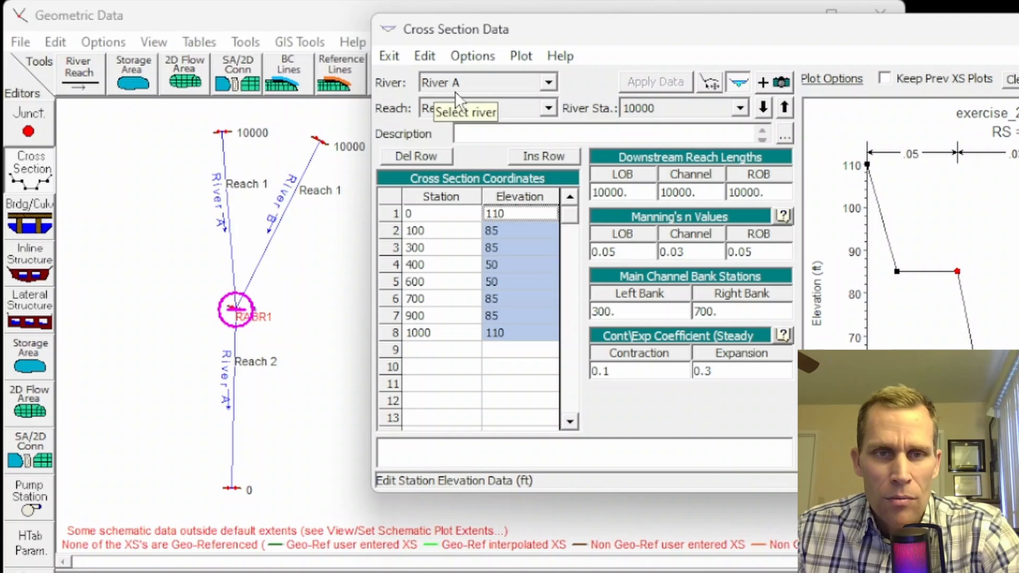
Step: Switch to River A Reach 1 and check station 0's channel bottom of 50
left_click(466, 105)
left_click(460, 129)
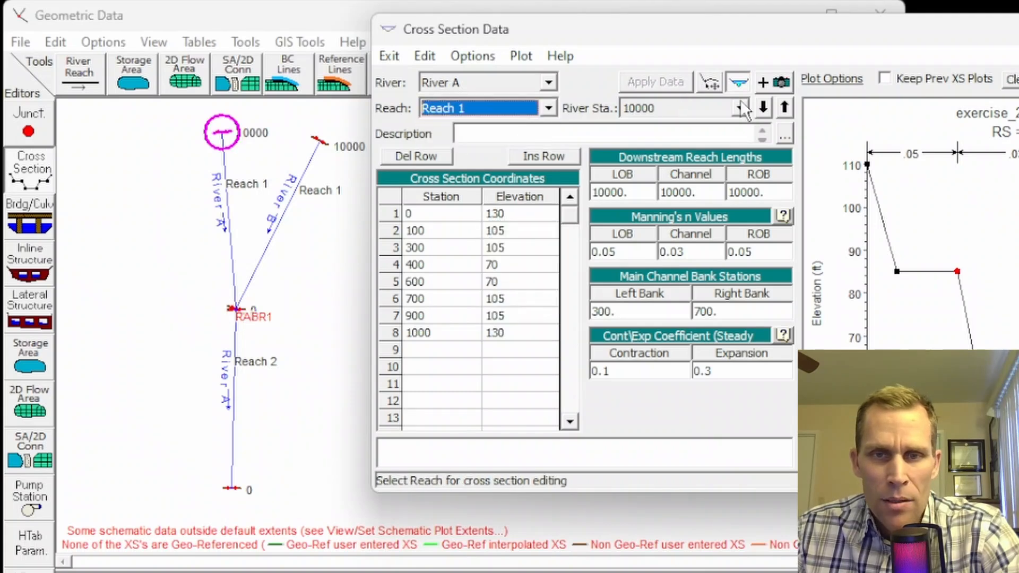
left_click(785, 107)
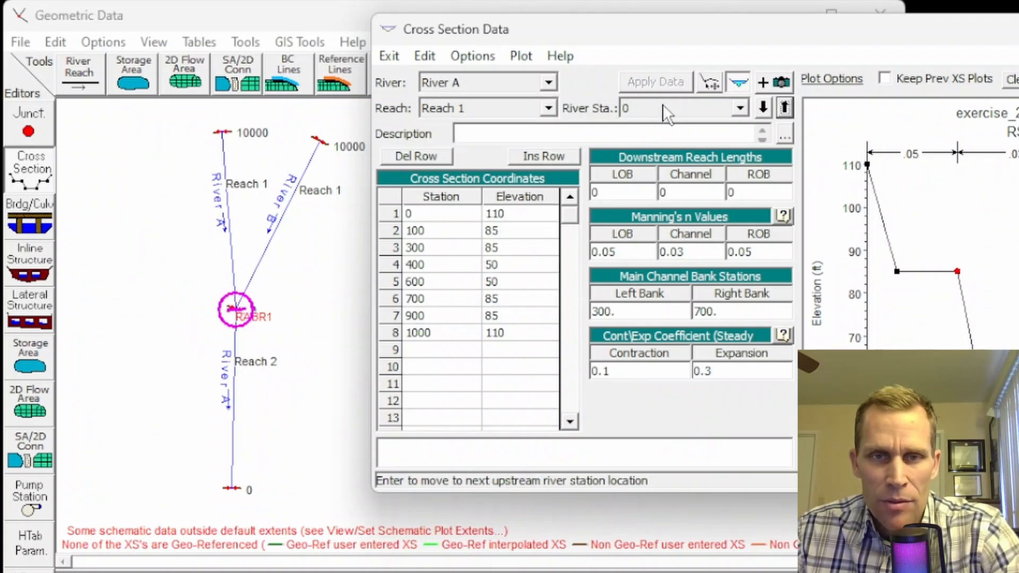
left_click_drag(505, 260, 502, 277)
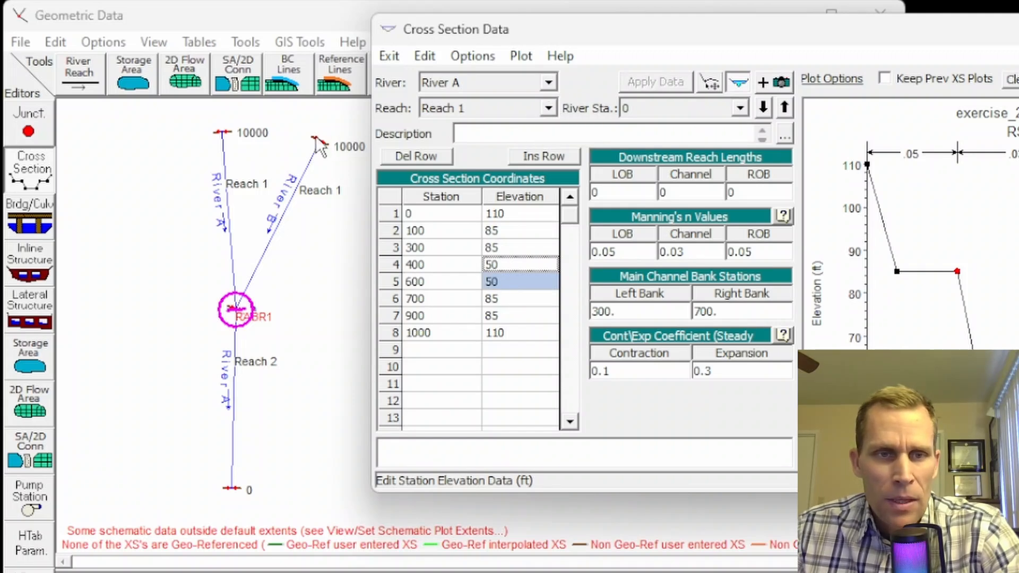
left_click(548, 83)
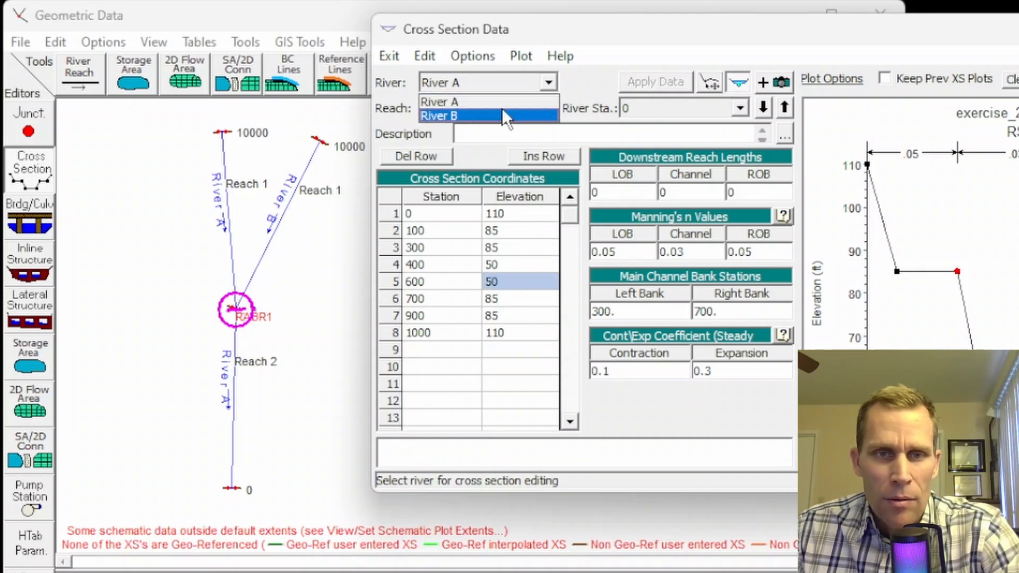
Step: Check River B Reach 1 station 0, with its channel bottom at 50
left_click(502, 110)
left_click(528, 108)
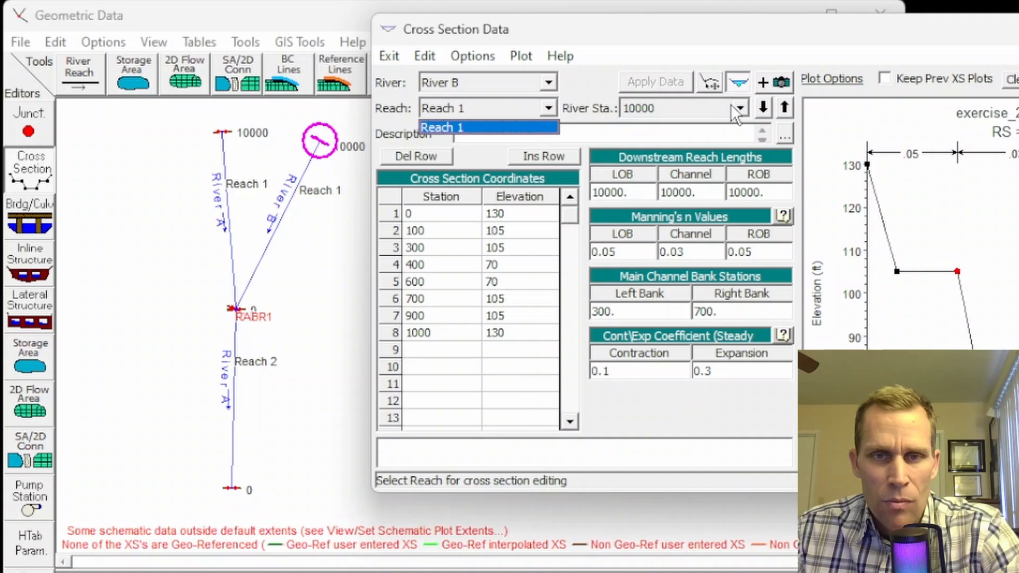
left_click(784, 108)
left_click(785, 108)
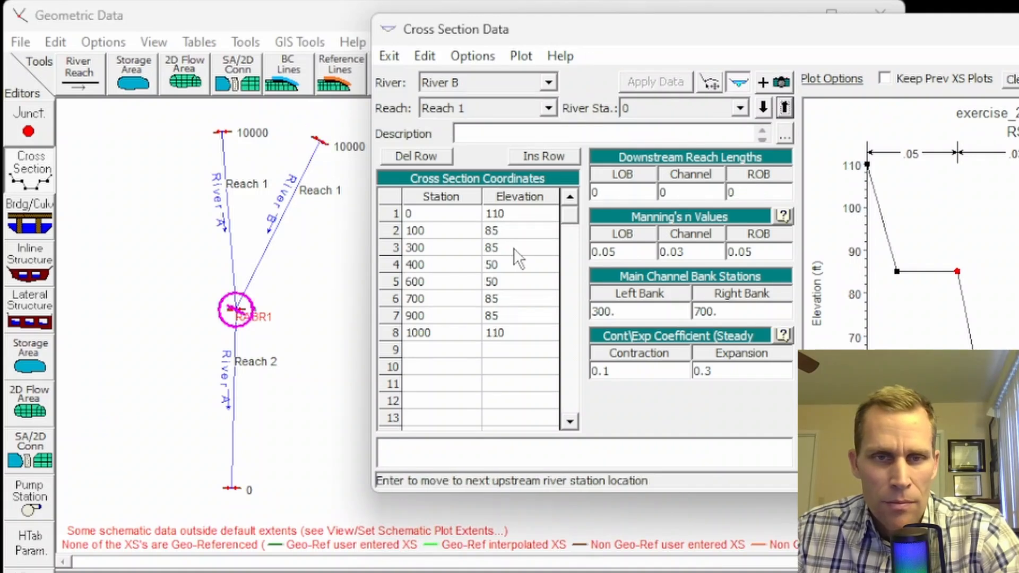
left_click_drag(514, 264, 514, 275)
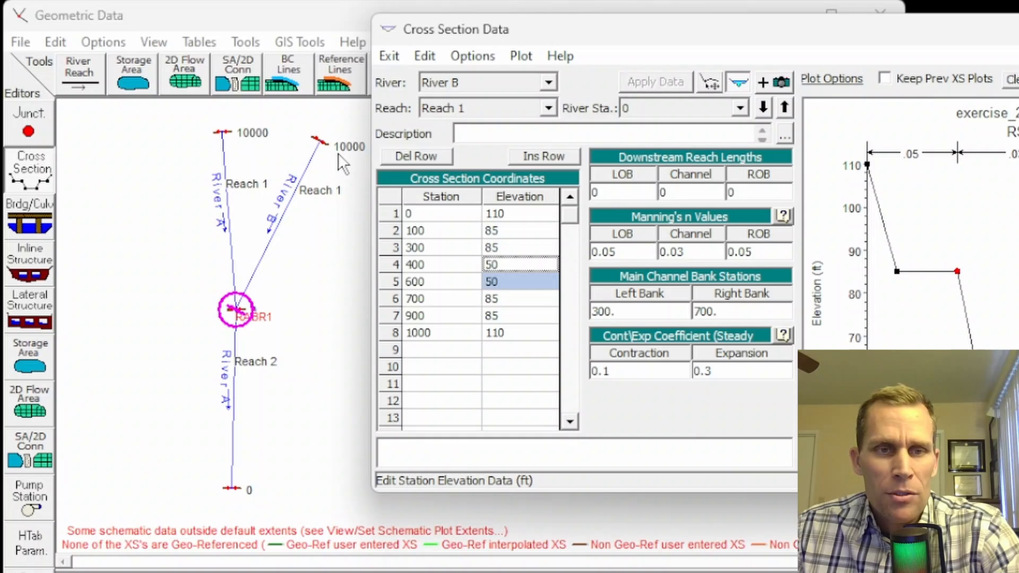
Step: Check River A Reach 1 station 10000's channel bottom at 70
left_click(552, 83)
left_click(526, 101)
left_click(531, 109)
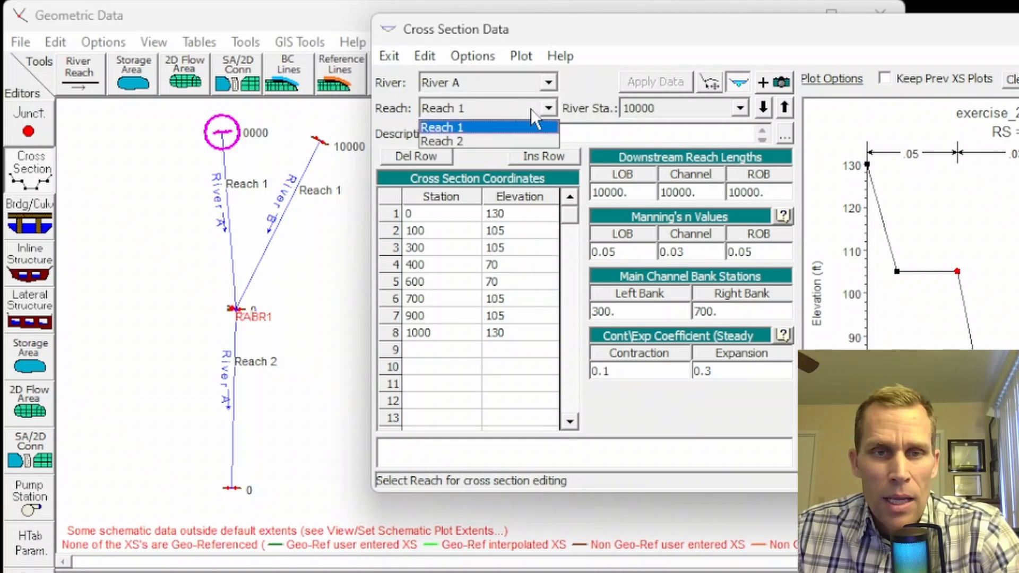
left_click(531, 126)
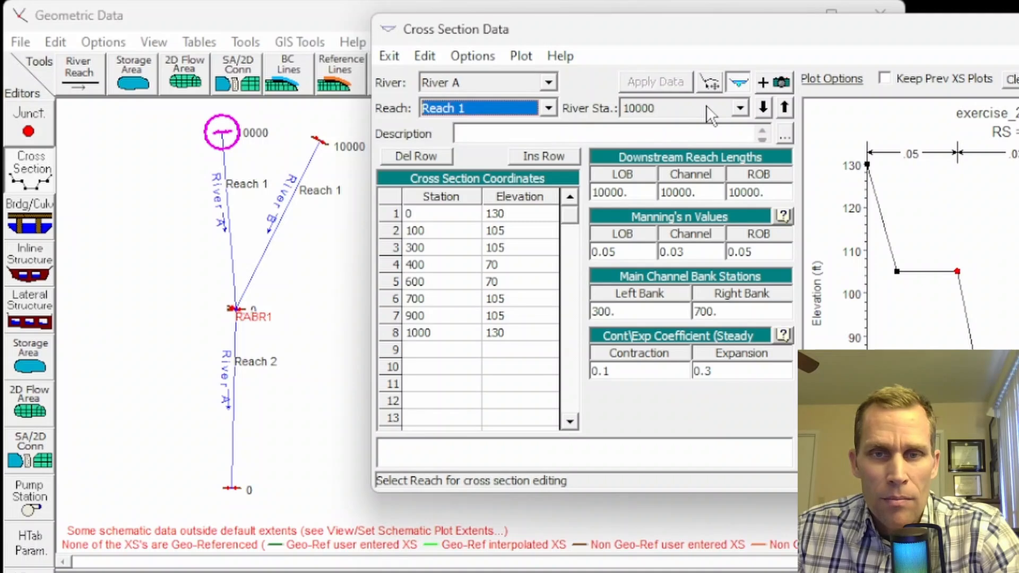
left_click(486, 267)
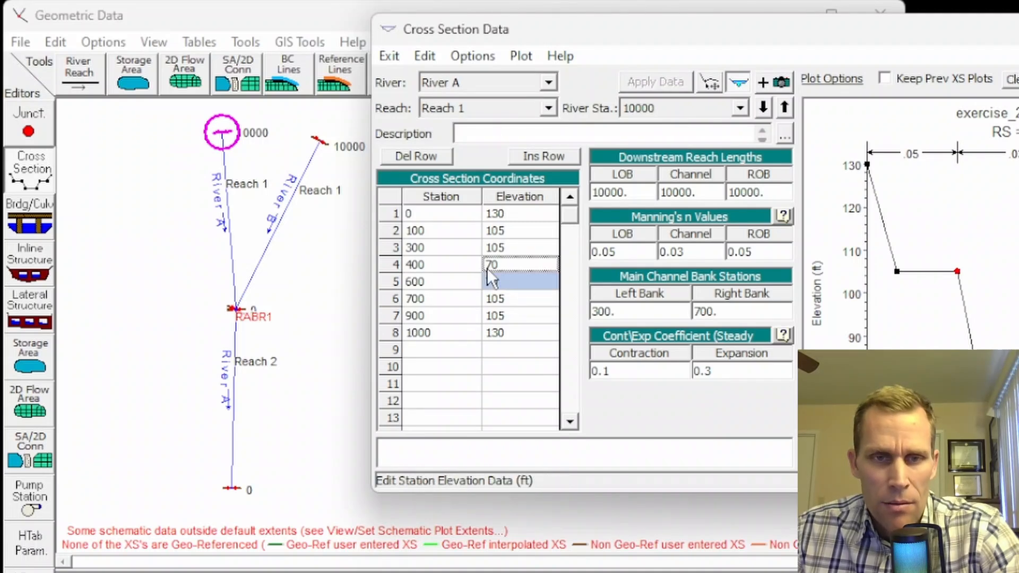
Step: Return to River B Reach 1 station 10000, confirm its 70 channel bottom, and close the editor
left_click(502, 83)
left_click(501, 113)
left_click(498, 111)
left_click(499, 127)
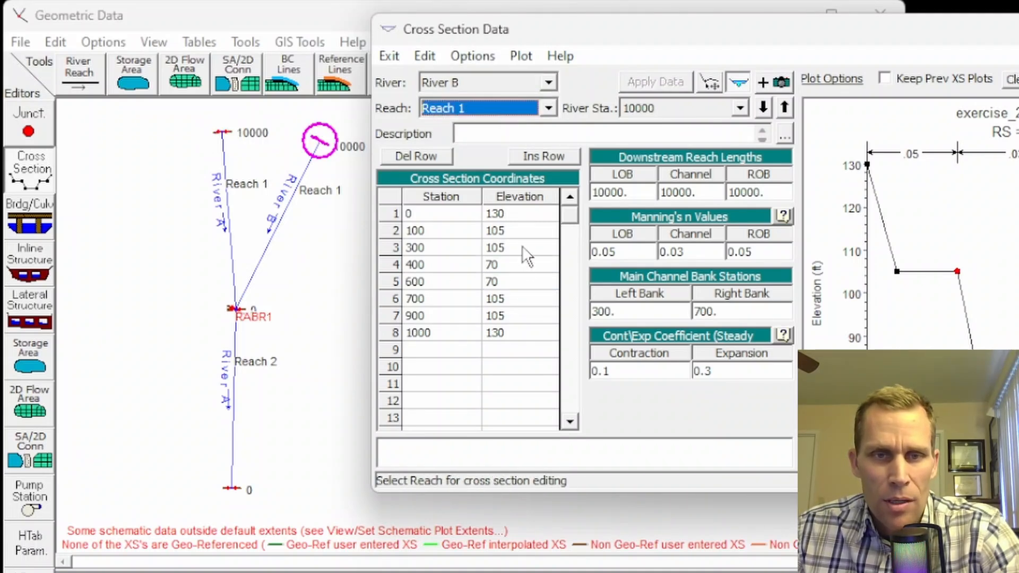
left_click_drag(504, 264, 501, 275)
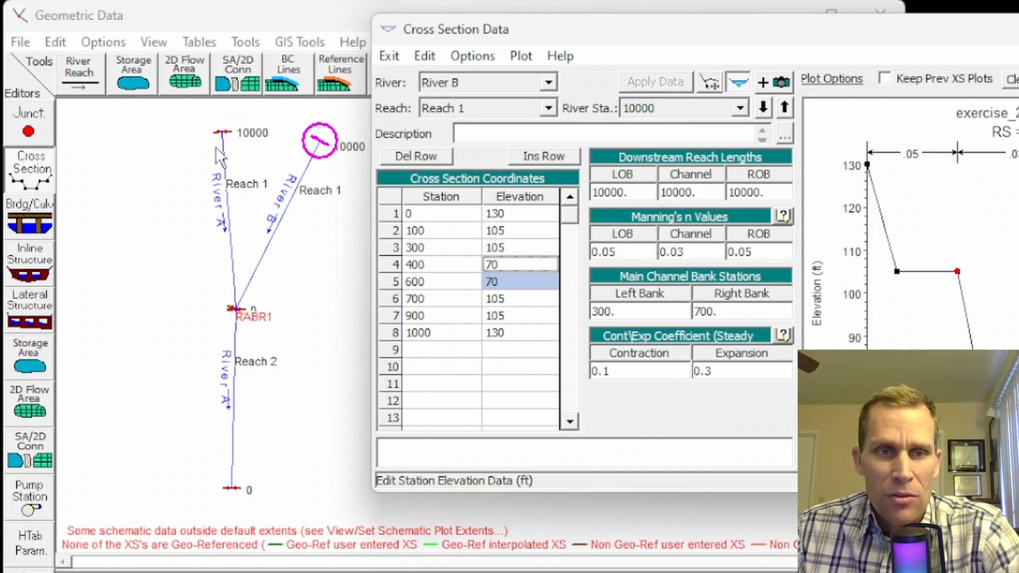
left_click(1018, 30)
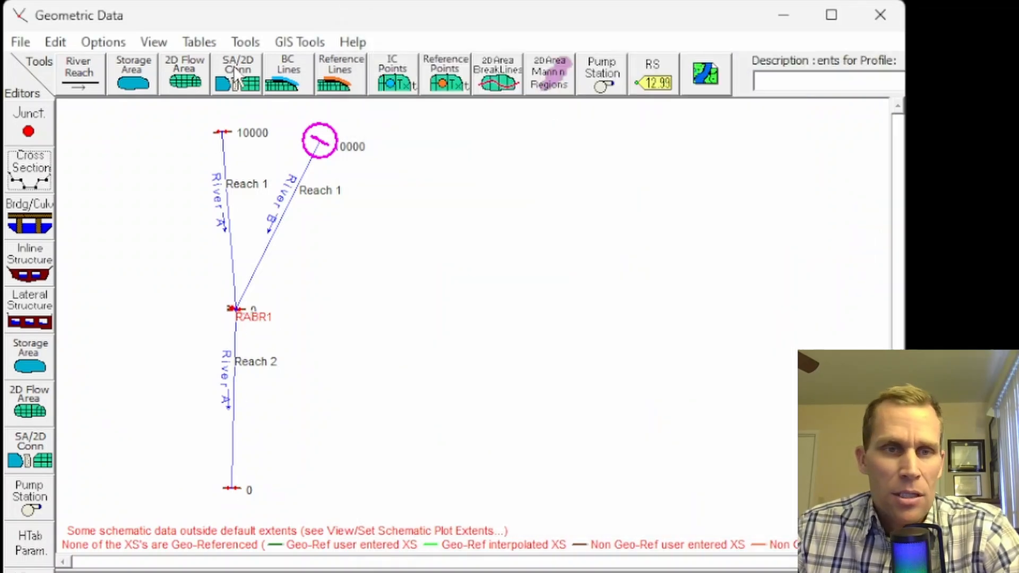
Step: Interpolate River B Reach 1 cross sections at a maximum spacing of 2000
left_click(244, 41)
mouse_move(278, 45)
mouse_move(245, 41)
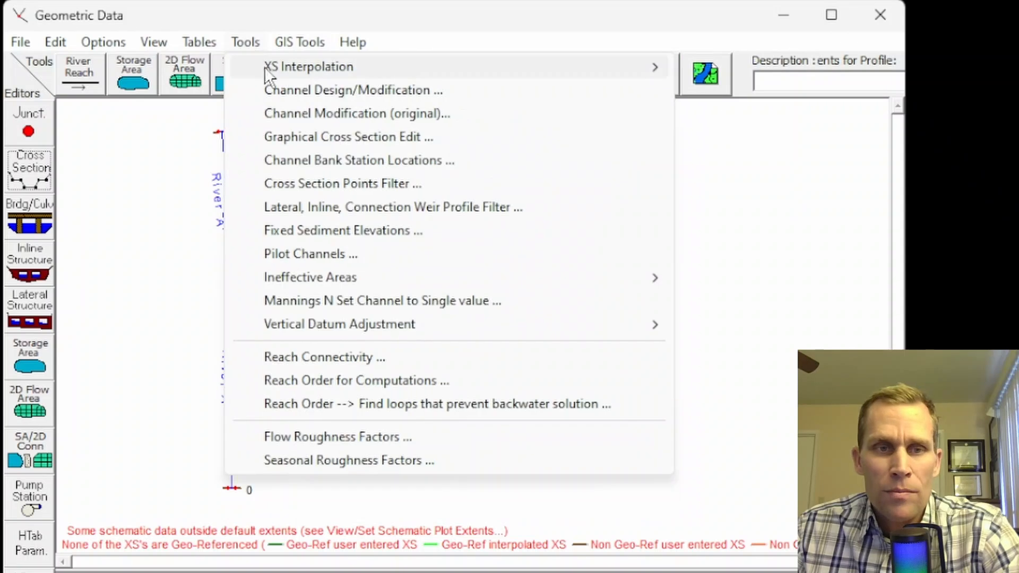
mouse_move(270, 66)
left_click(744, 66)
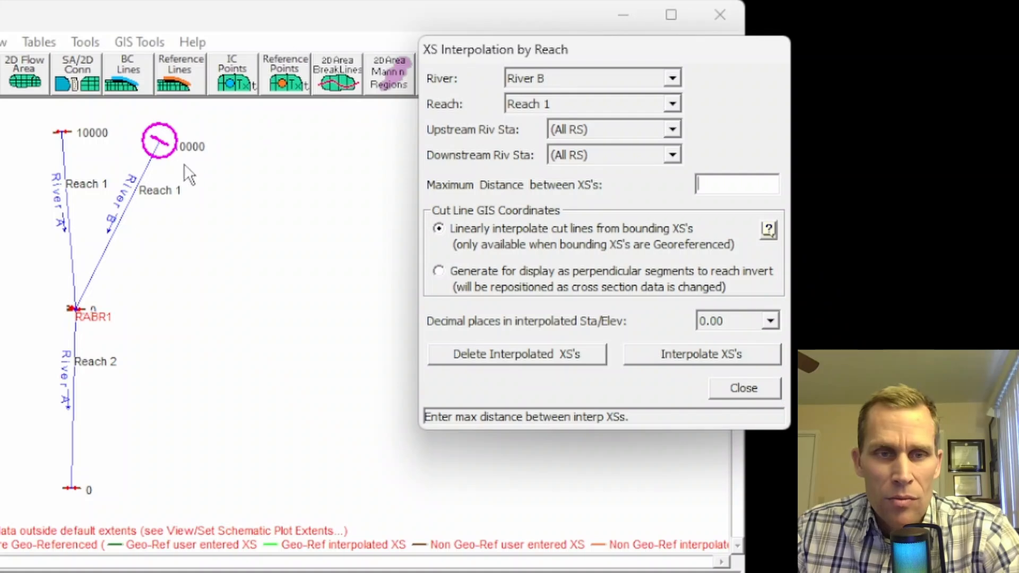
left_click(718, 182)
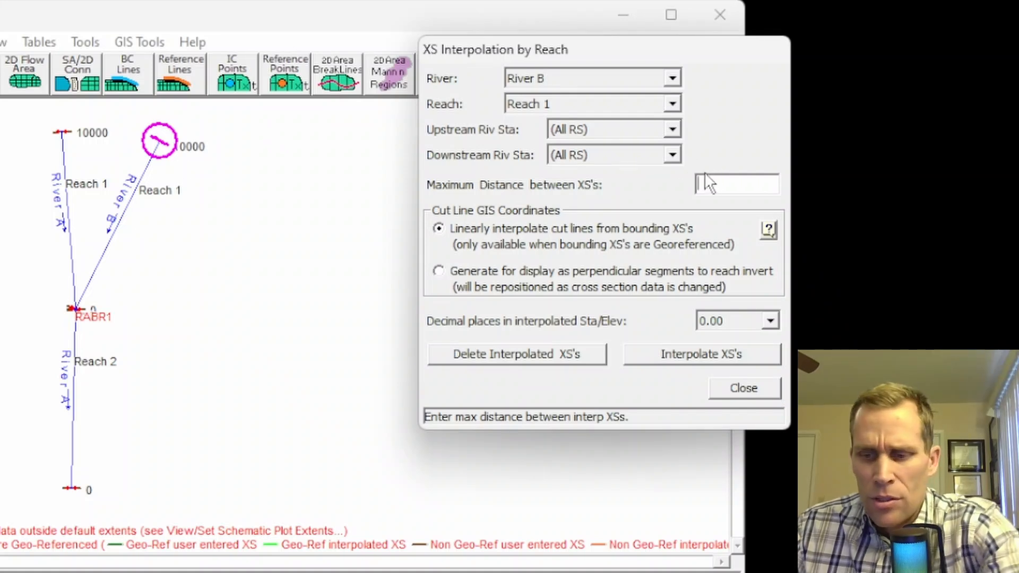
type("2000")
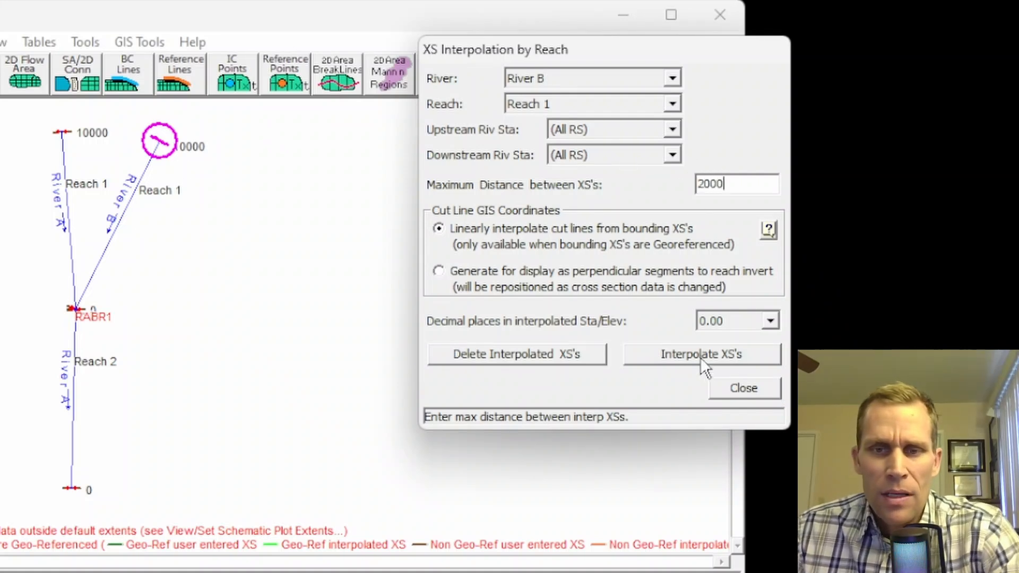
left_click(701, 357)
left_click(744, 388)
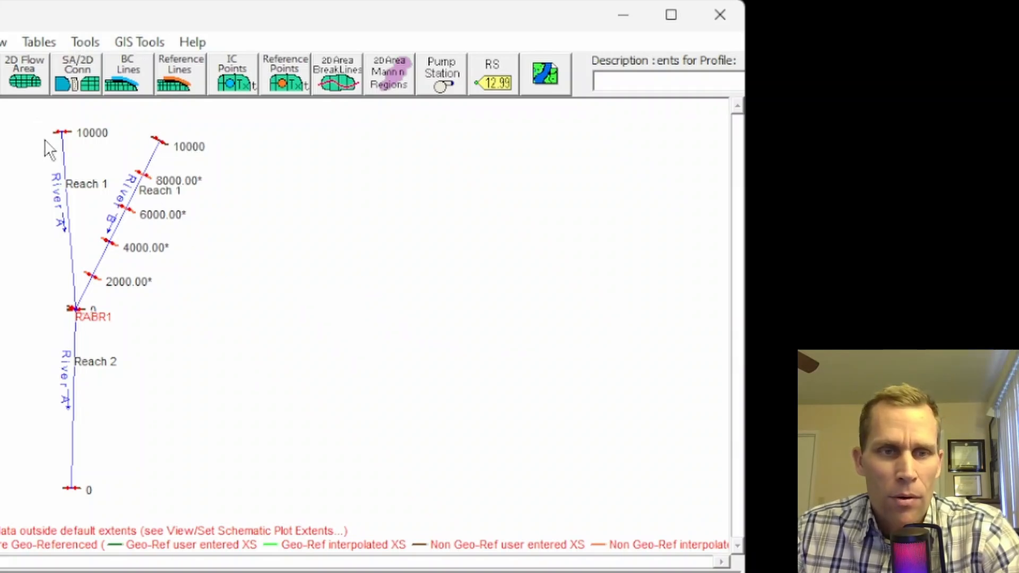
Step: Interpolate cross sections across all River A reaches at a maximum spacing of 2000
left_click(93, 44)
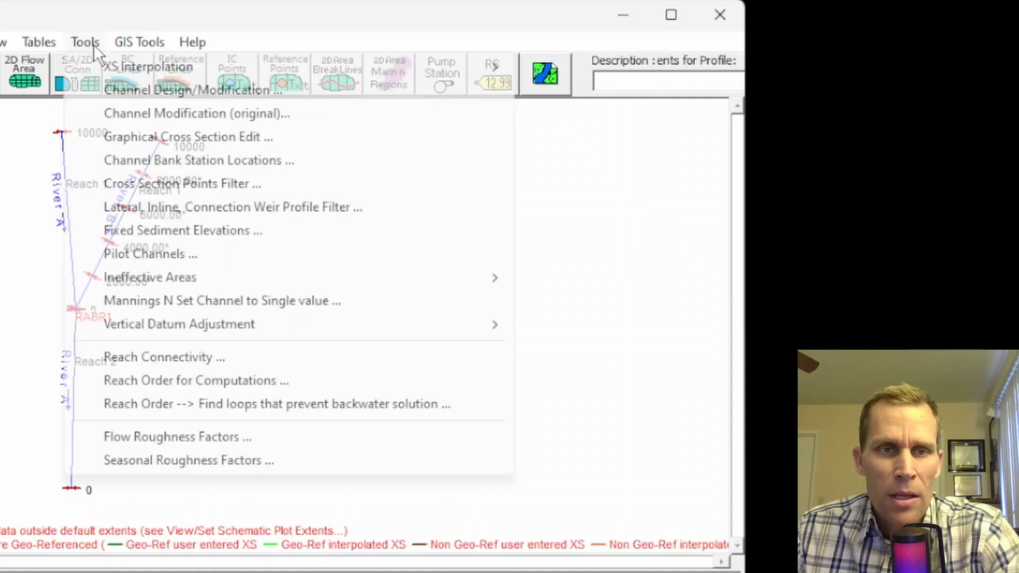
mouse_move(125, 68)
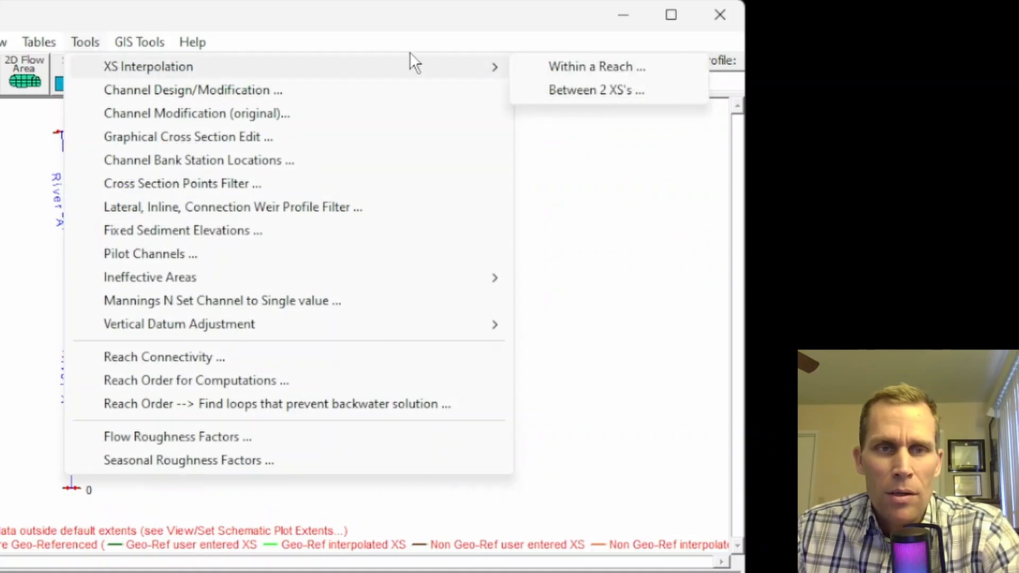
left_click(563, 66)
left_click(538, 82)
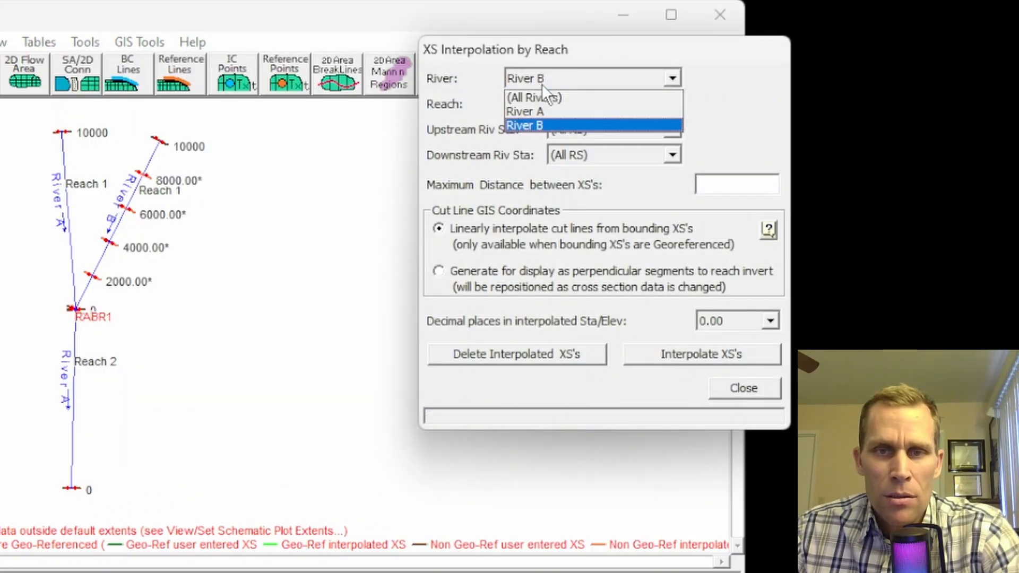
left_click(551, 112)
left_click(553, 106)
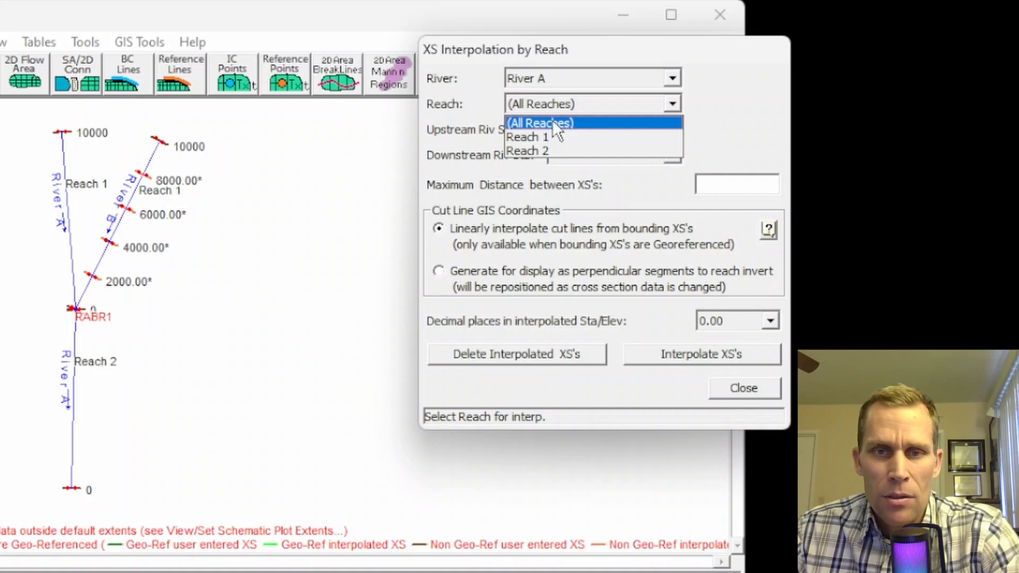
left_click(552, 120)
left_click(718, 186)
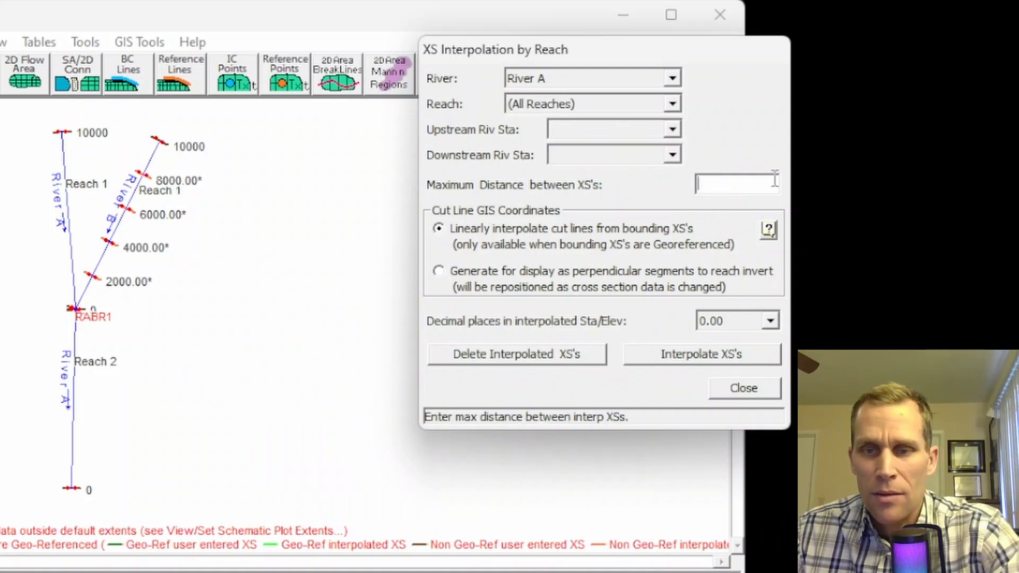
type("2000")
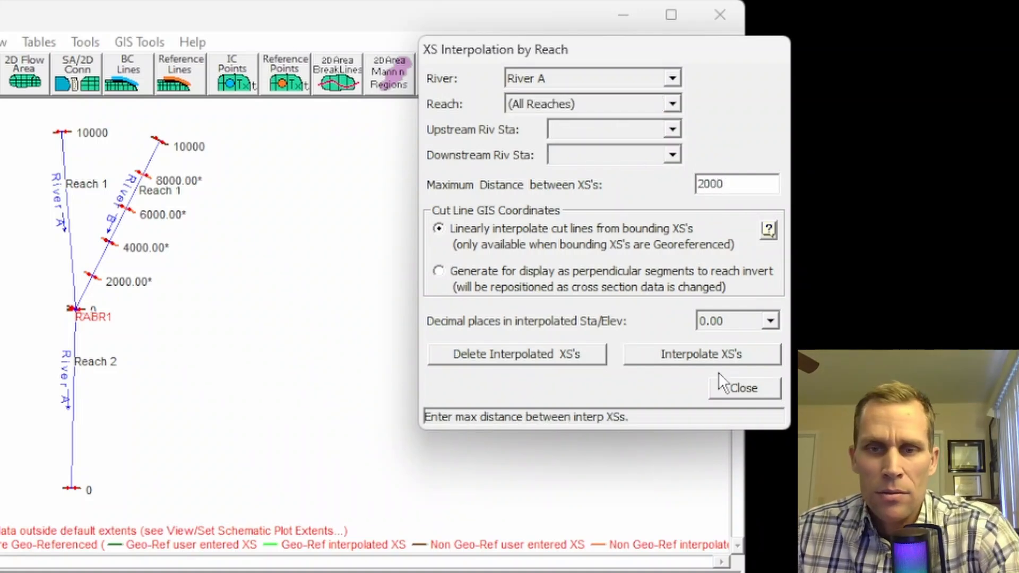
left_click(710, 358)
left_click(731, 387)
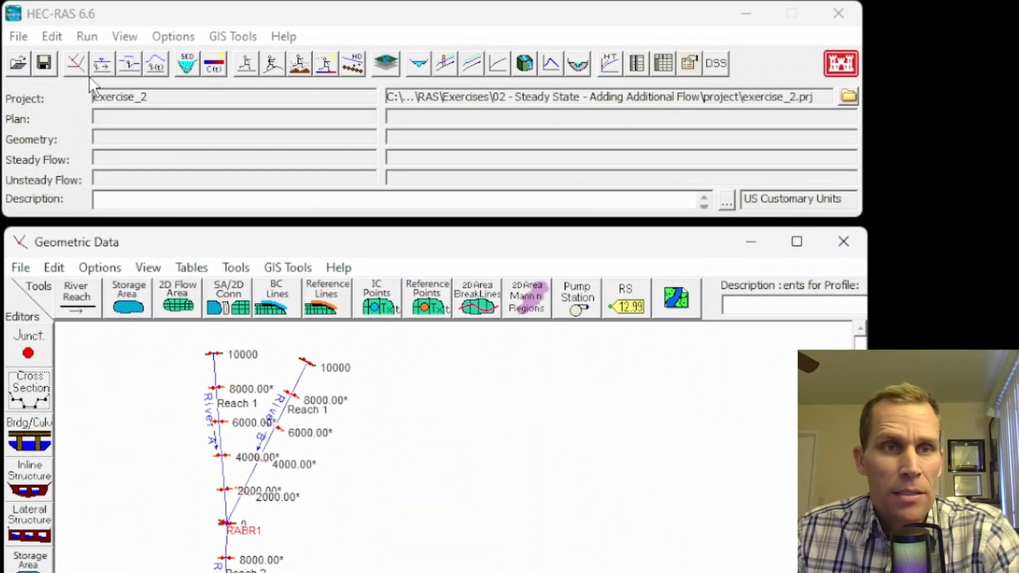
Step: Save the geometry data with the title exercise_2
left_click(13, 269)
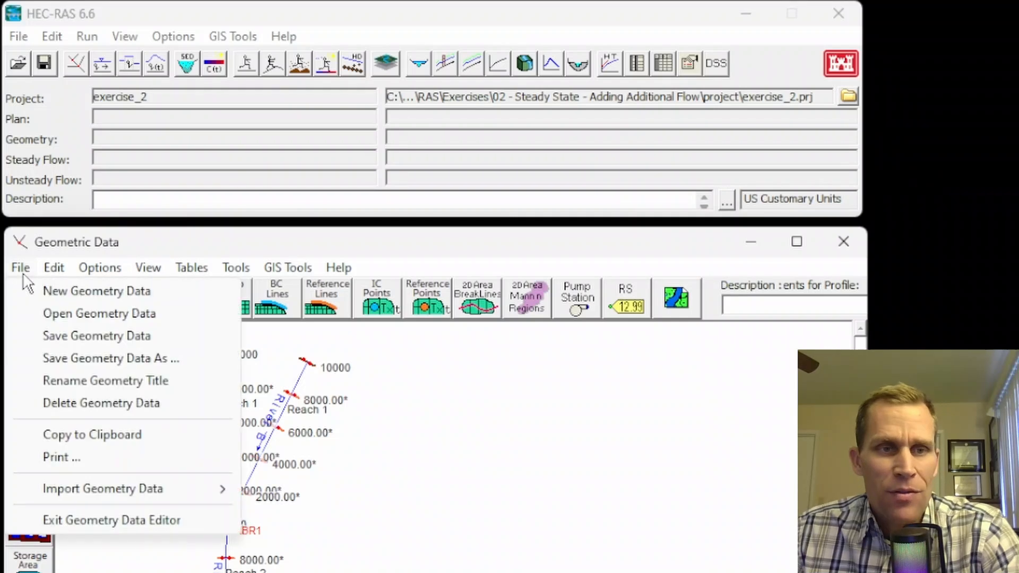
left_click(86, 339)
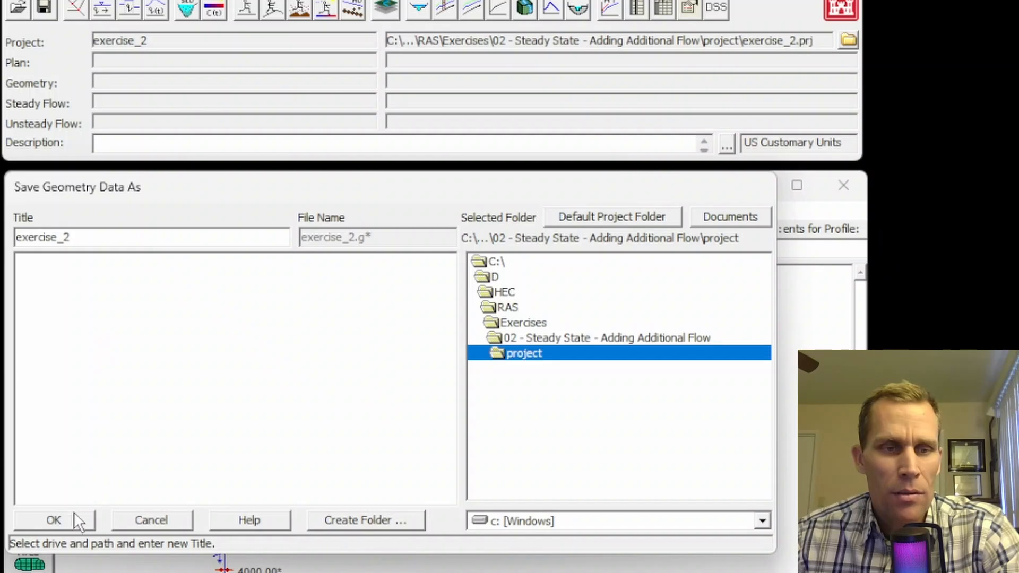
left_click(71, 545)
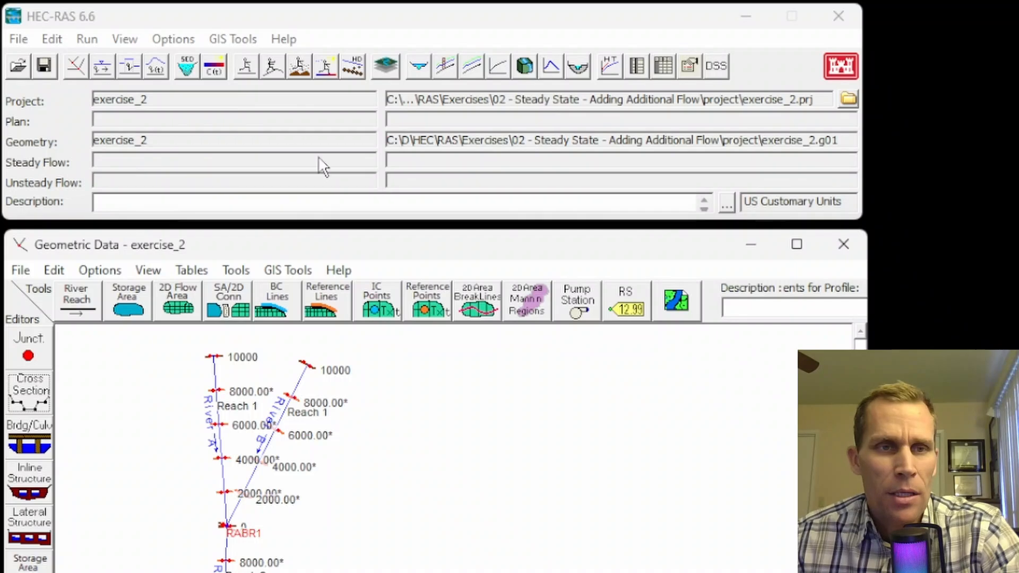
Step: Open Steady Flow Data and set the number of profiles to 3
left_click(52, 39)
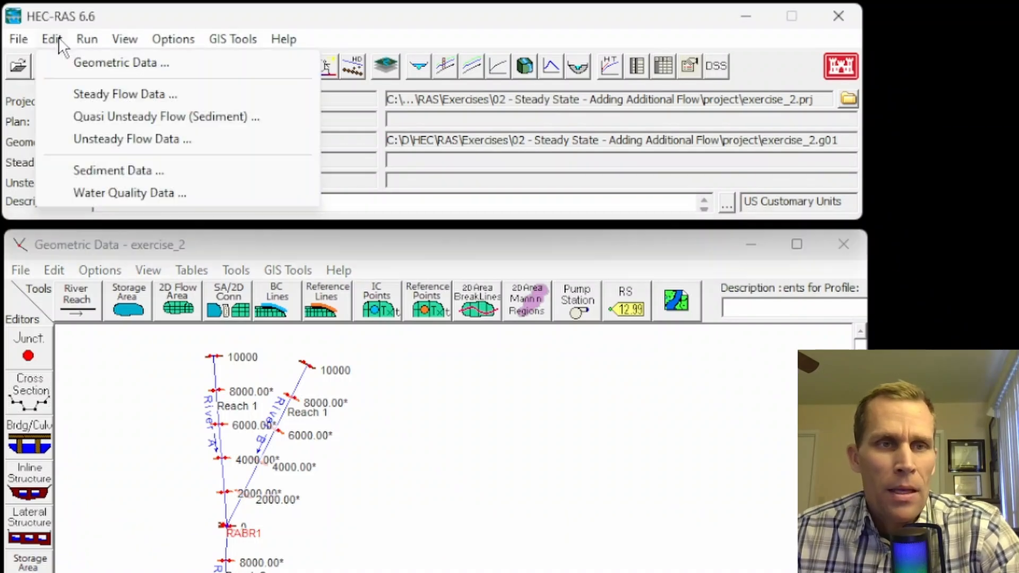
left_click(99, 95)
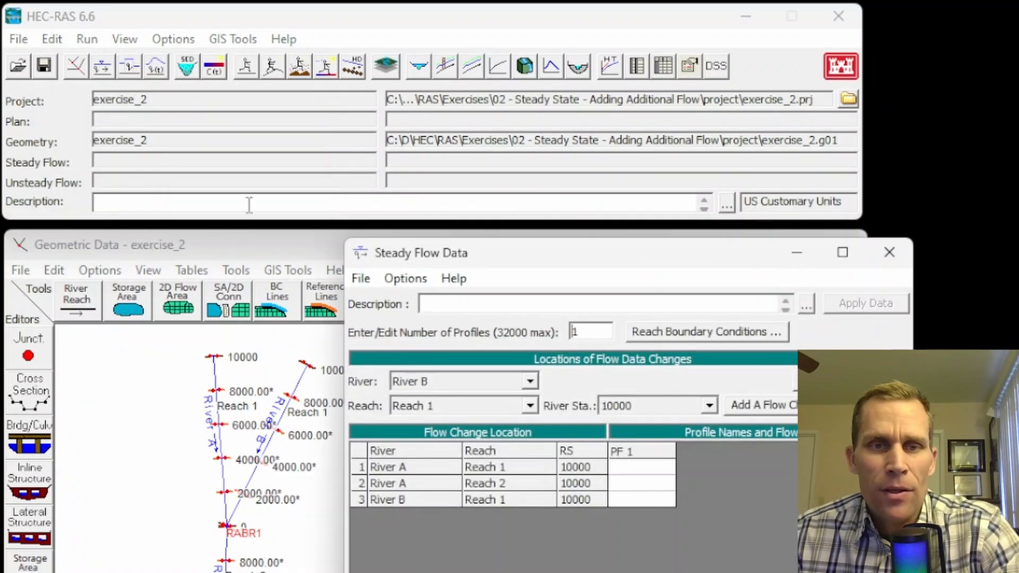
left_click_drag(495, 252, 509, 222)
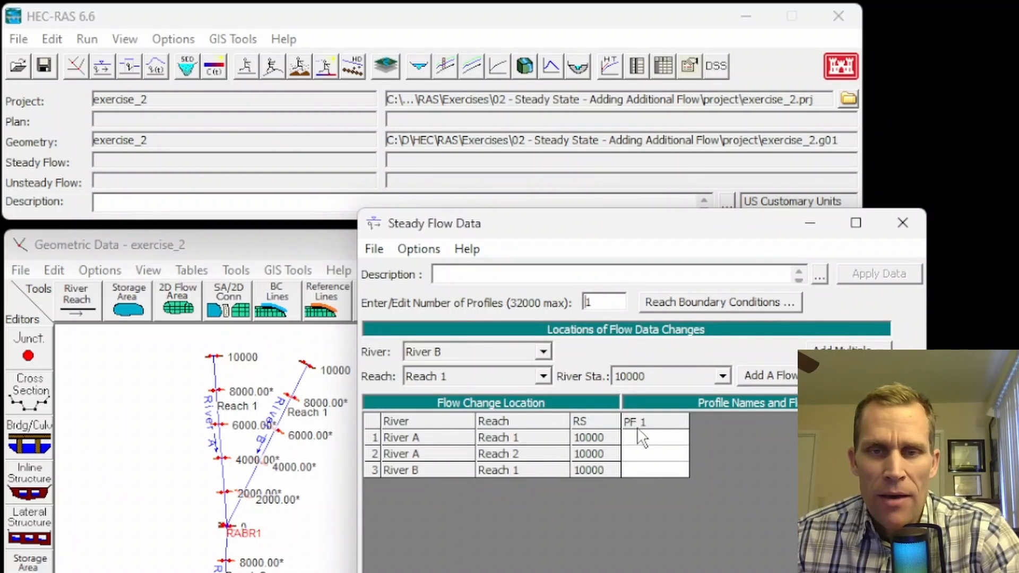
double_click(606, 300)
type("3")
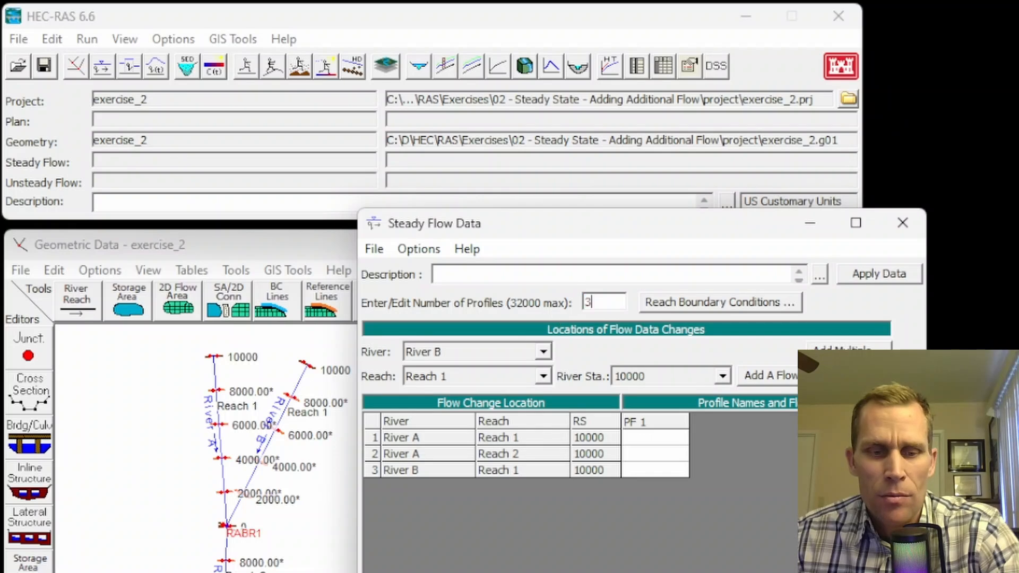
key("Tab")
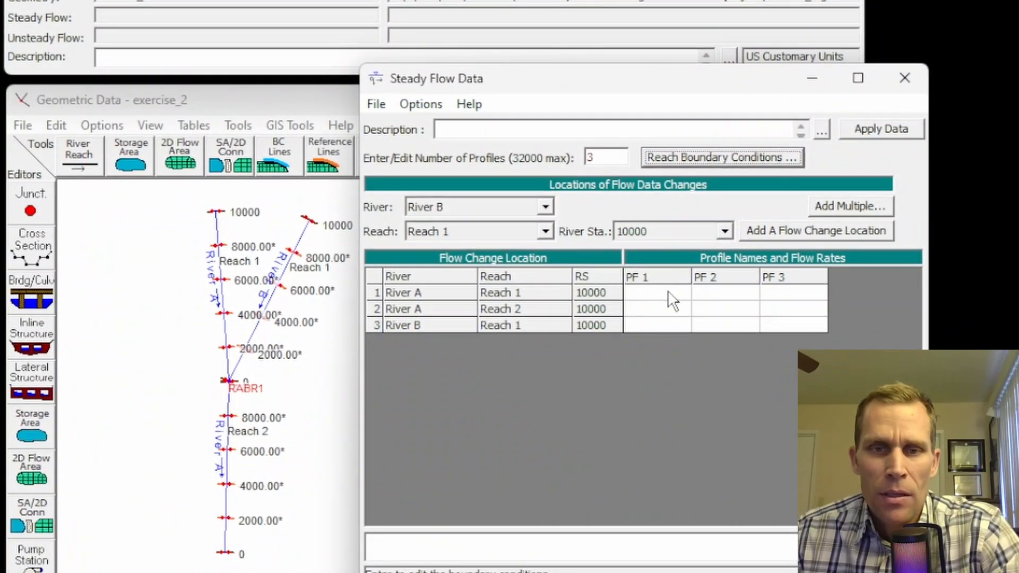
Step: Enter PF 1 flows of 50000 and 100000 and paste the PF 2 and PF 3 flows
left_click(662, 398)
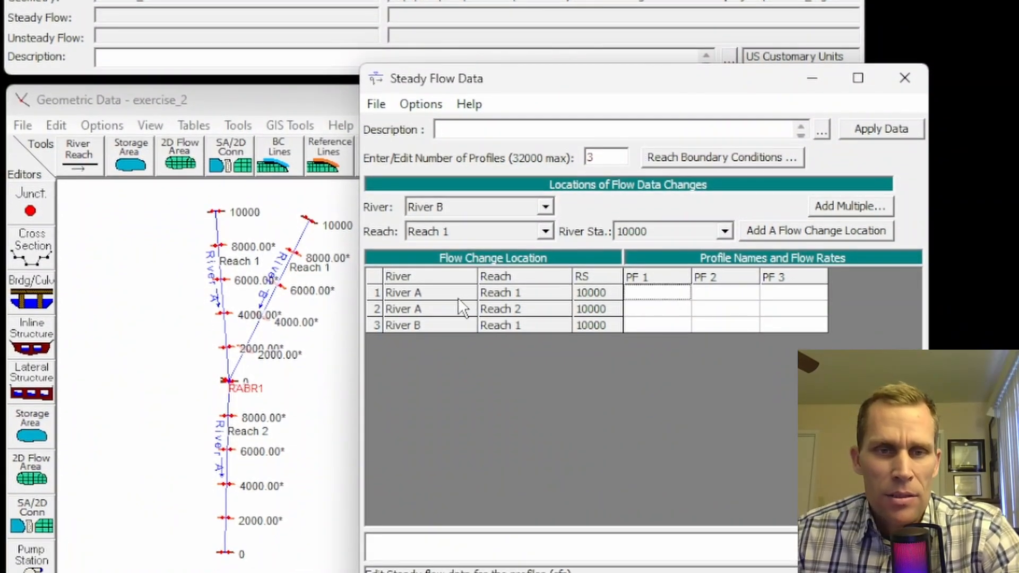
left_click(491, 308)
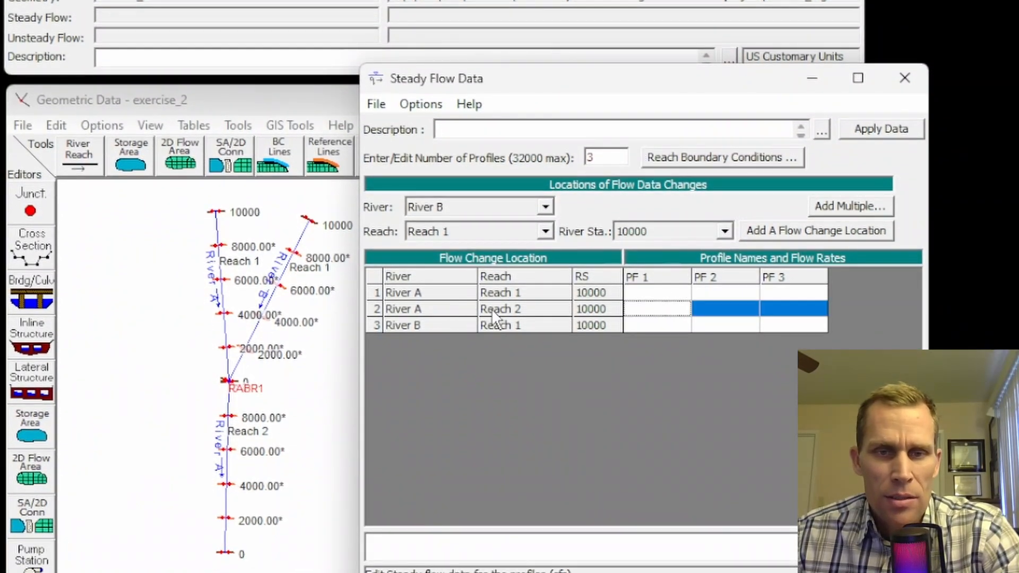
left_click(657, 292)
left_click(653, 321)
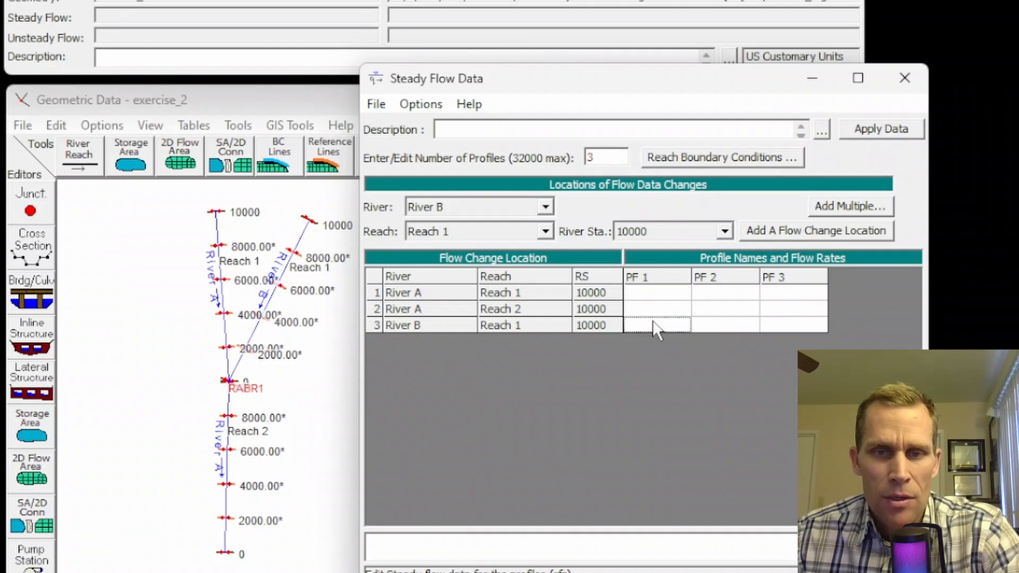
left_click(652, 292)
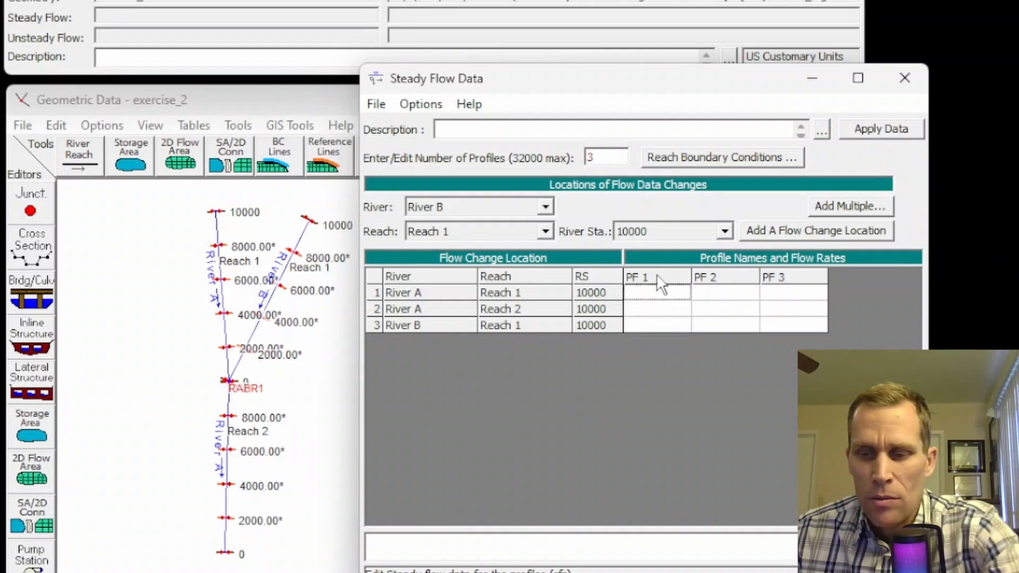
type("50000")
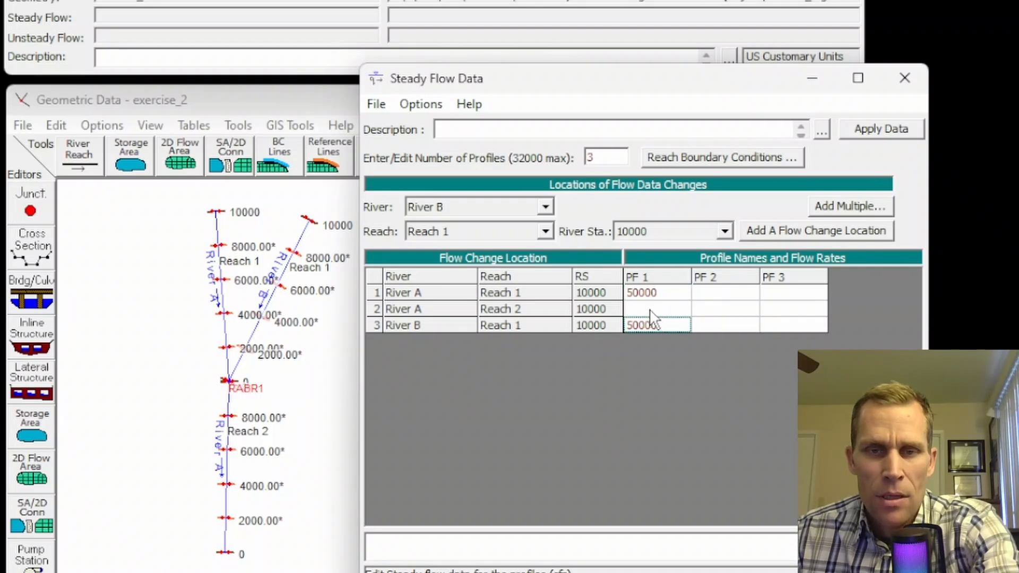
left_click(652, 311)
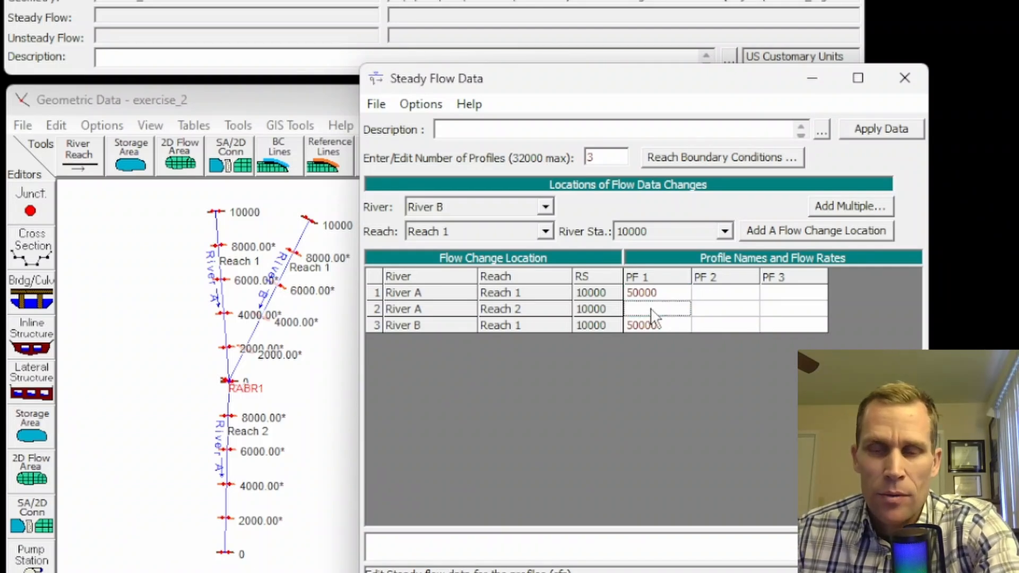
type("100000")
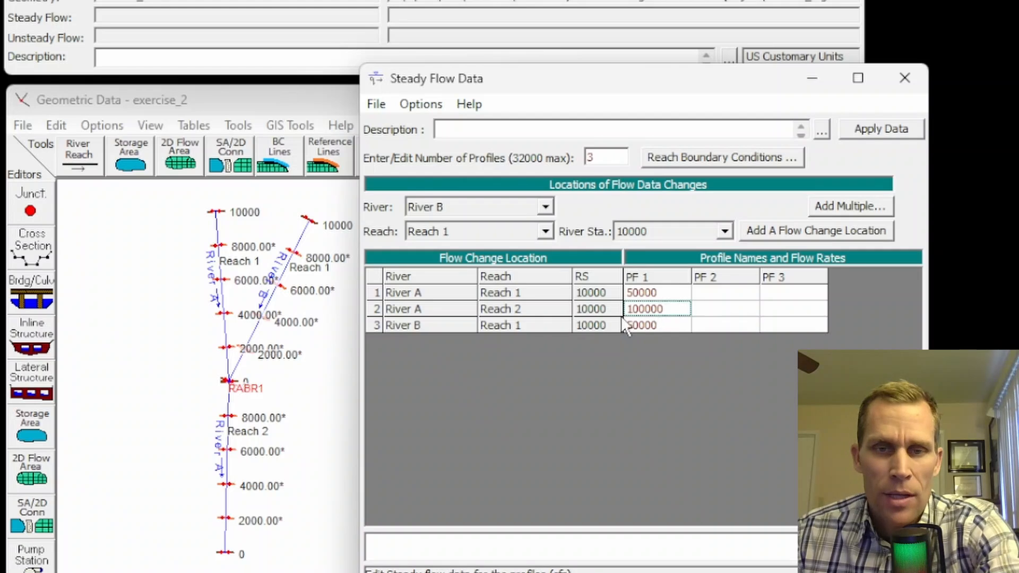
left_click(712, 295)
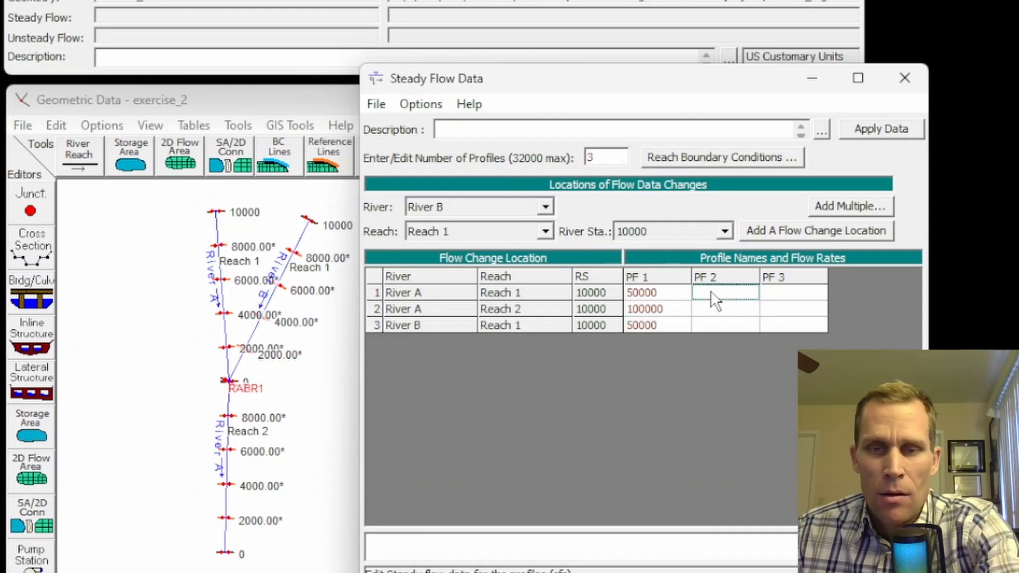
key("ctrl+v")
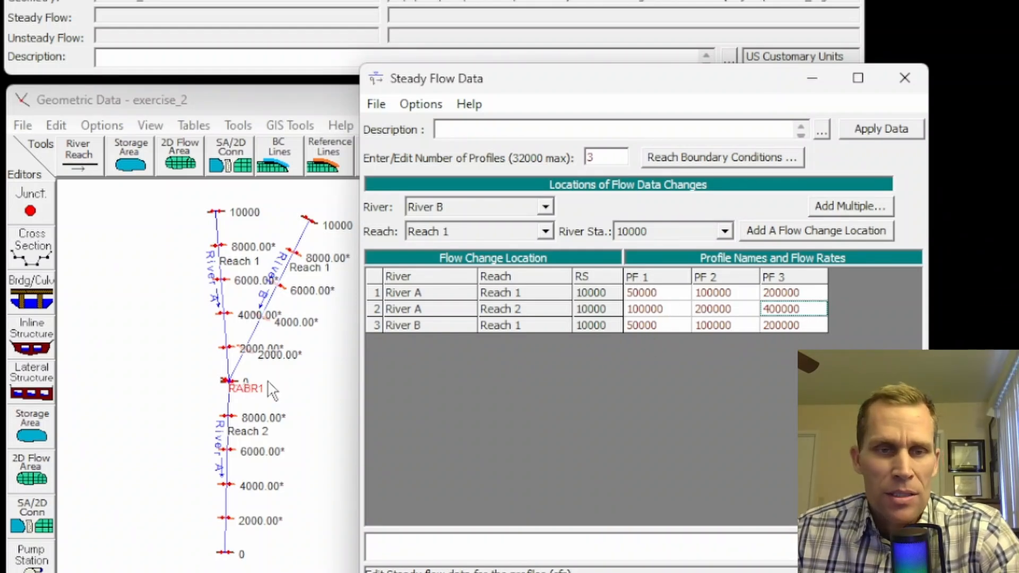
Step: Verify River A Reach 2 flows of 100000, 200000 and 400000 for PF 1–3
left_click(632, 310)
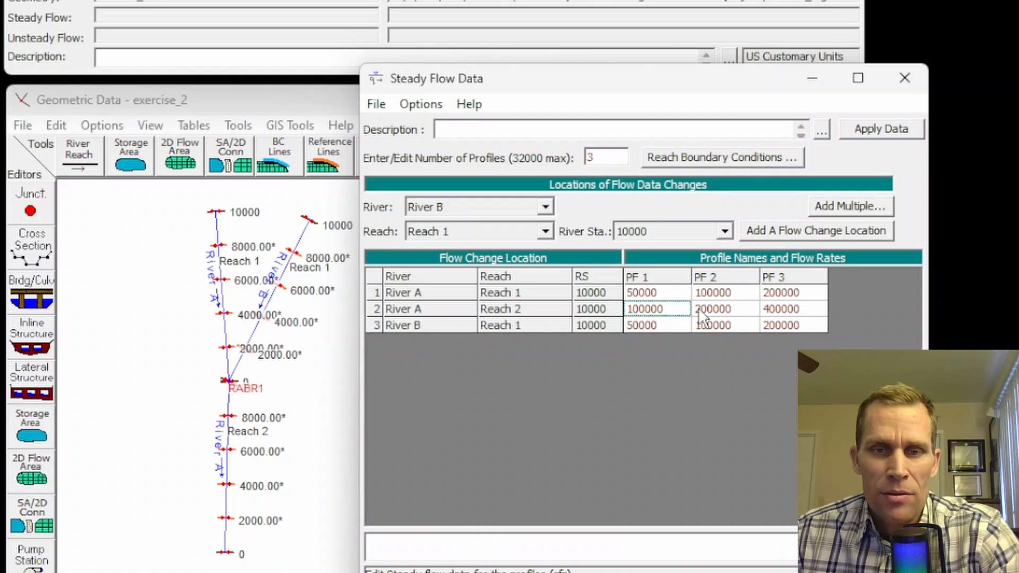
left_click(717, 311)
left_click(793, 314)
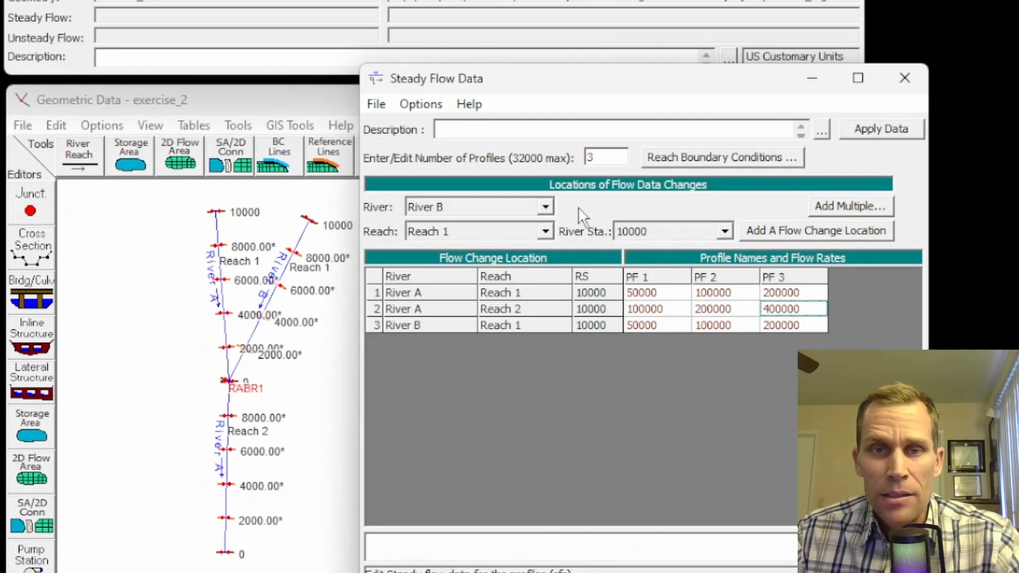
Step: Open Reach Boundary Conditions and review each reach's upstream and downstream boundary cells
left_click(673, 160)
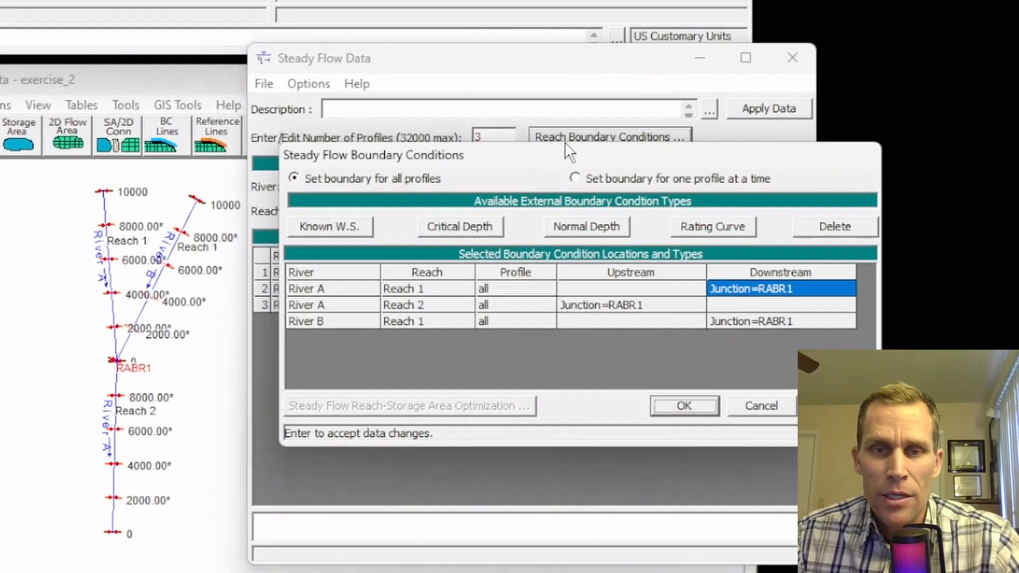
left_click(595, 303)
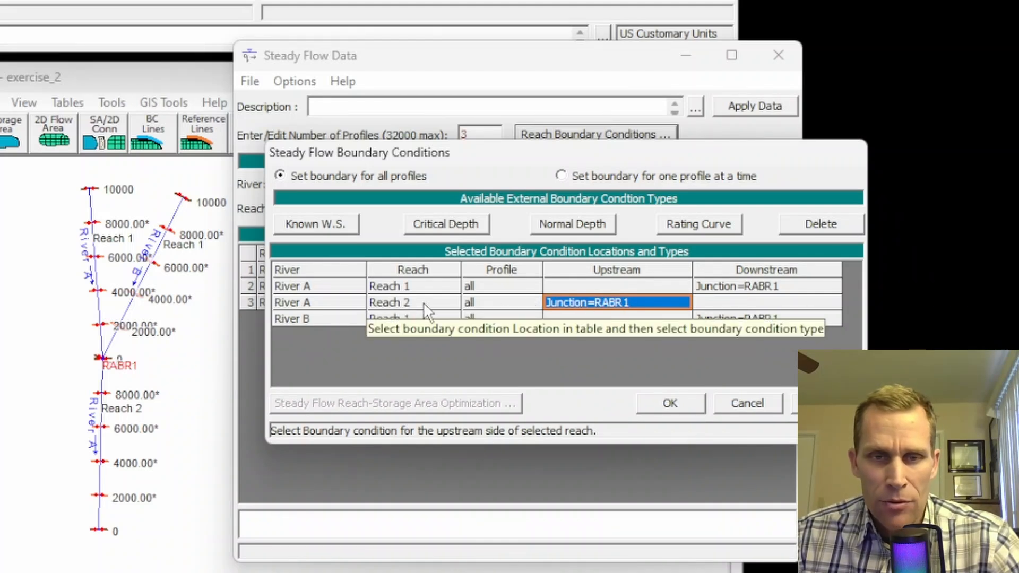
left_click(717, 286)
left_click(712, 319)
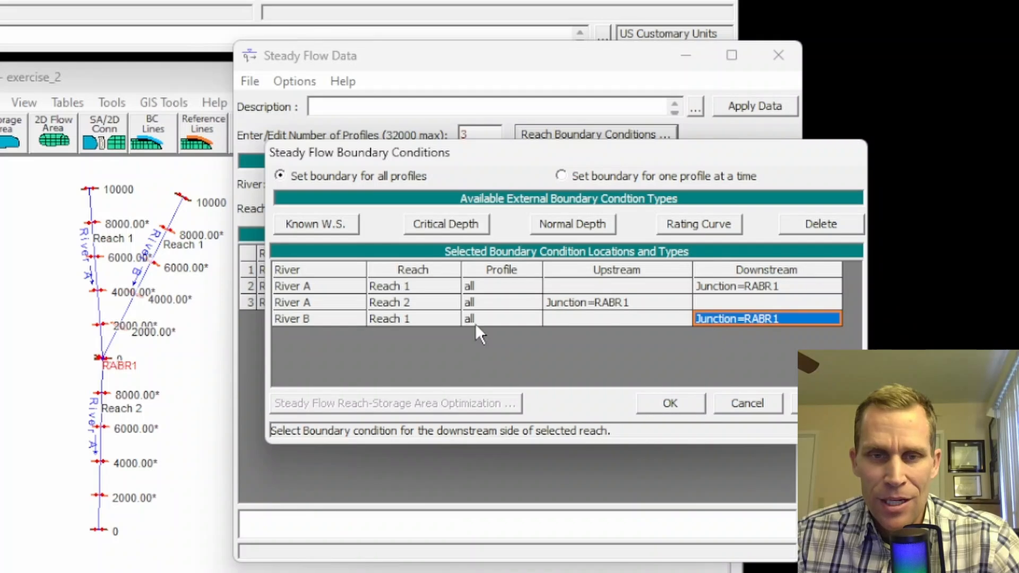
left_click(567, 286)
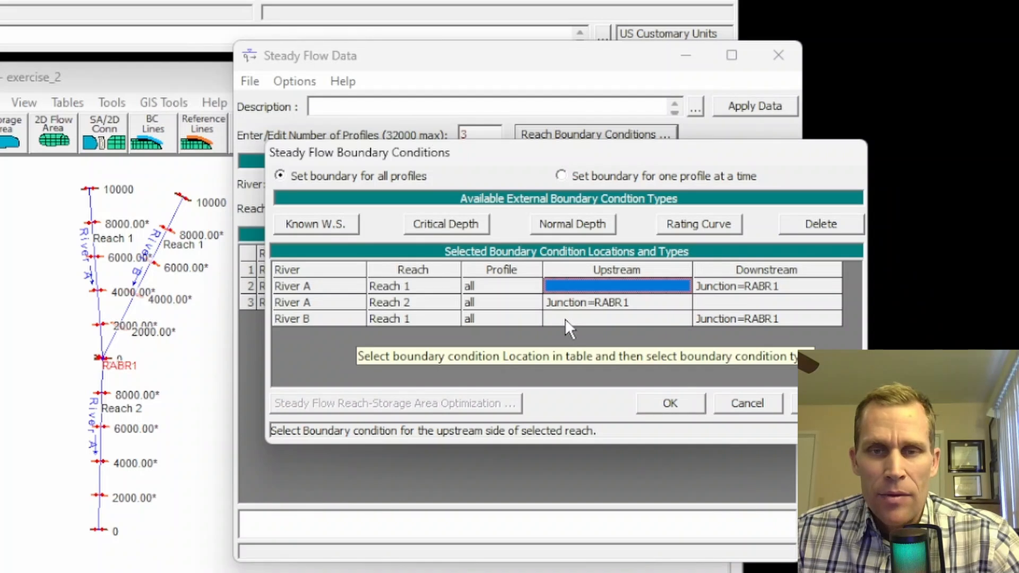
left_click(716, 302)
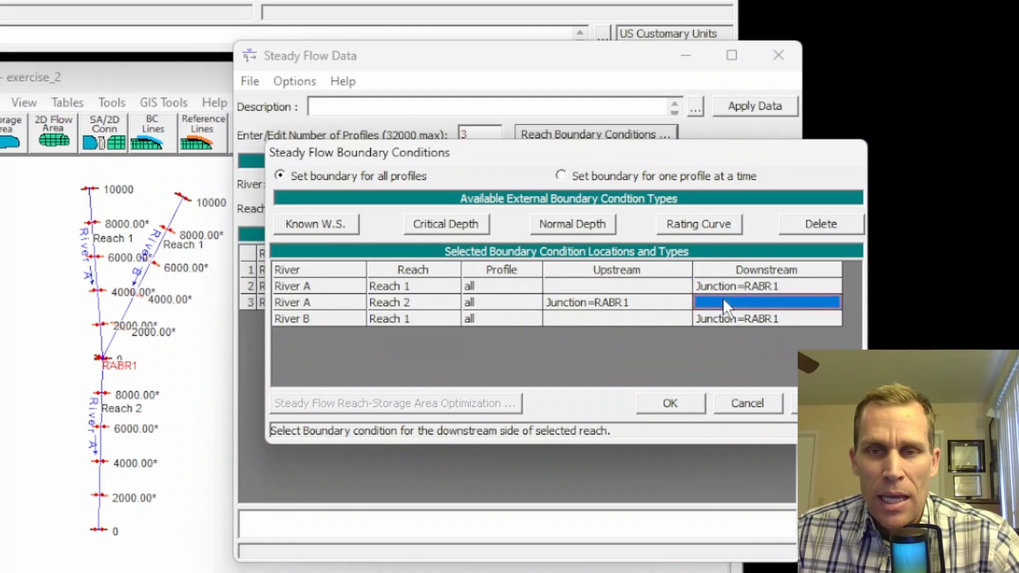
left_click(630, 285)
Step: Set normal-depth boundaries with slope 0.002 at the open upstream and downstream ends and accept
left_click(548, 229)
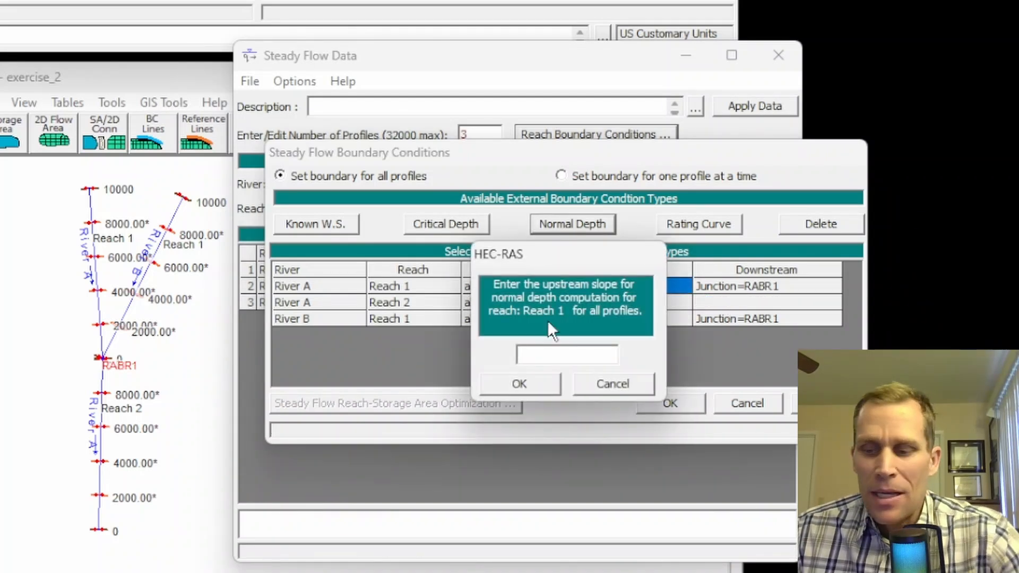
type("0.00")
type("2")
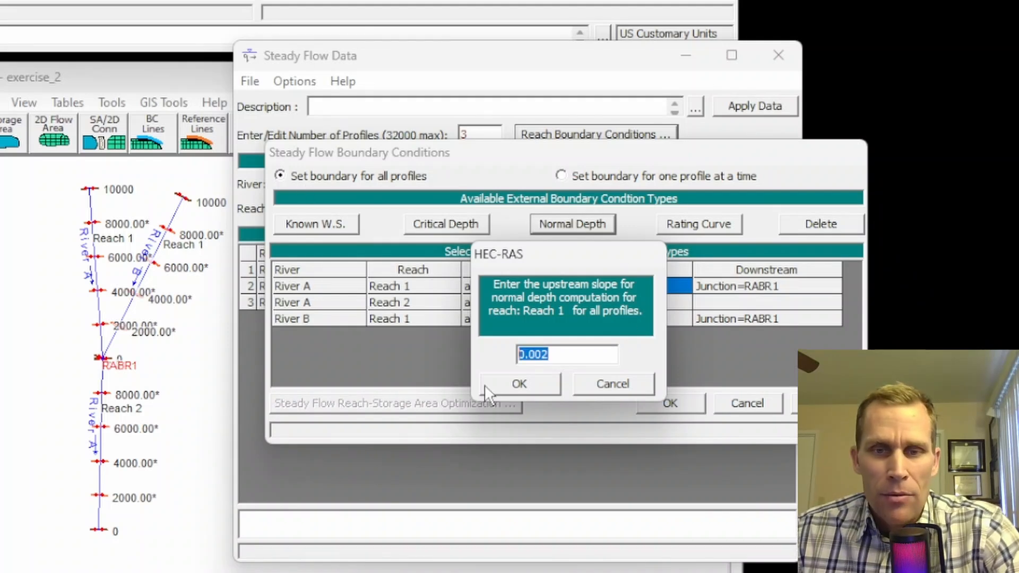
left_click(499, 389)
left_click(572, 223)
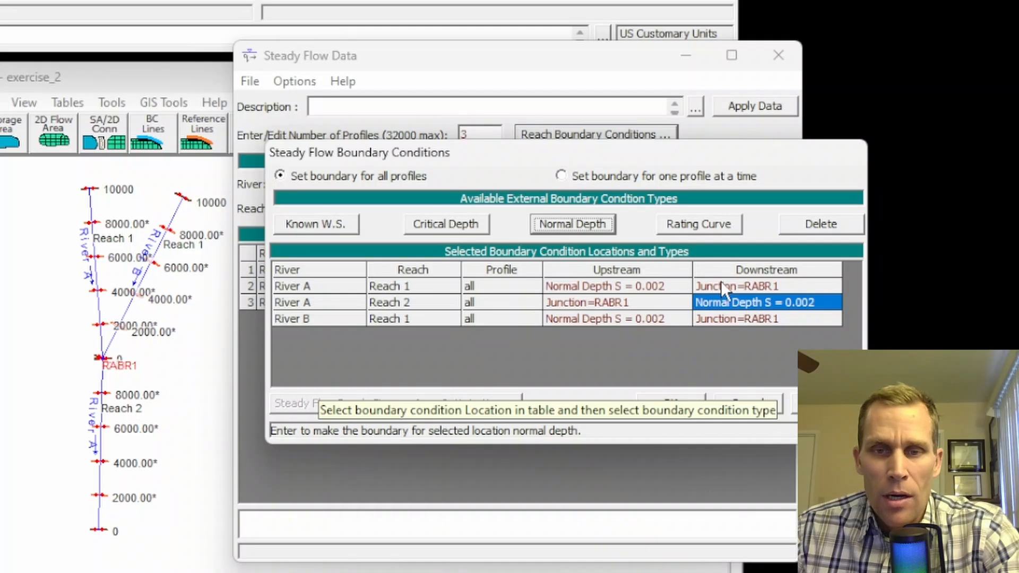
left_click(659, 403)
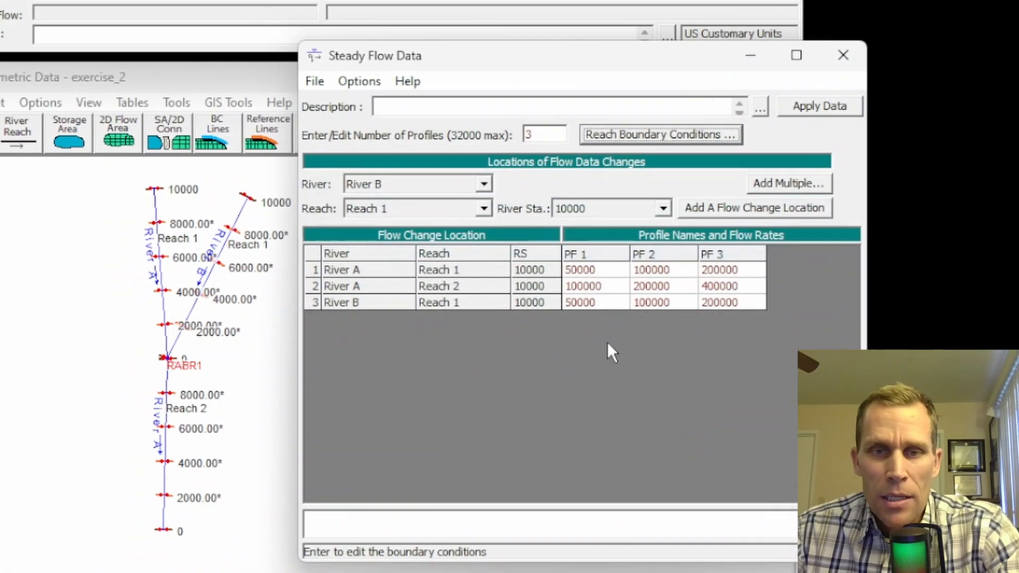
Step: Save the steady flow data under the title exercise_2 (exercise_2.f01) and close the flow editor
left_click(259, 81)
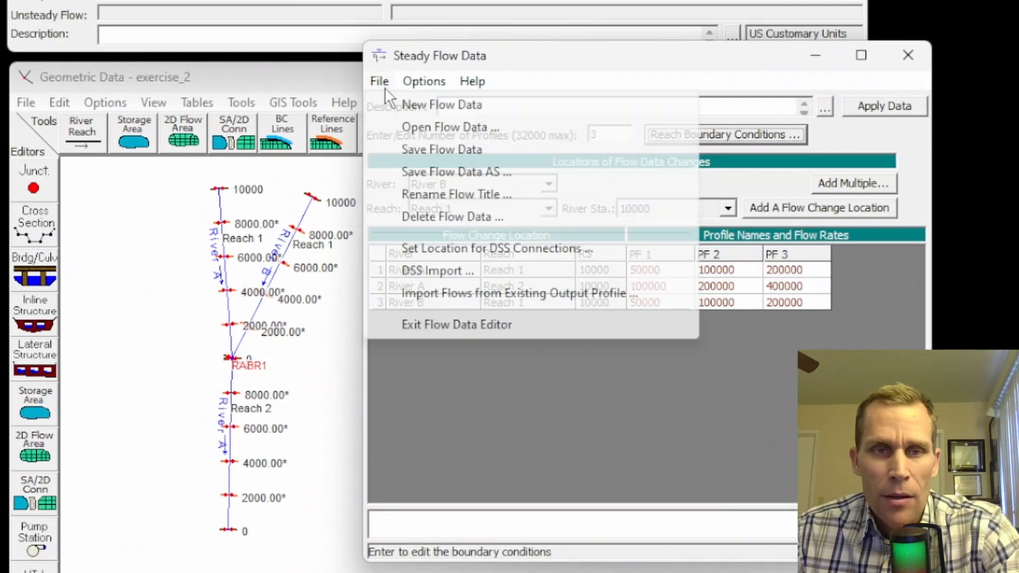
left_click(418, 154)
type("exercise_2")
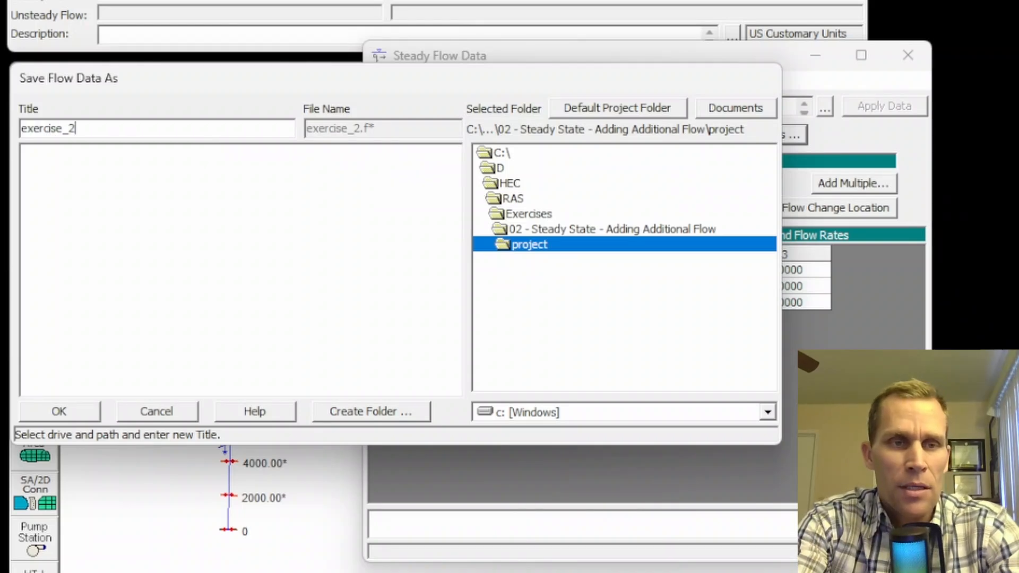
key("Return")
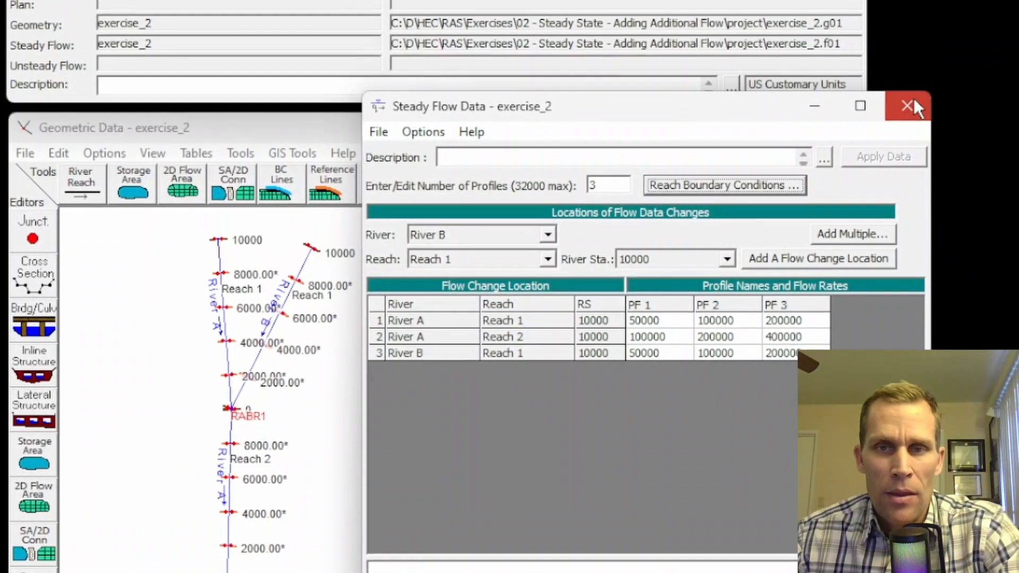
left_click(908, 55)
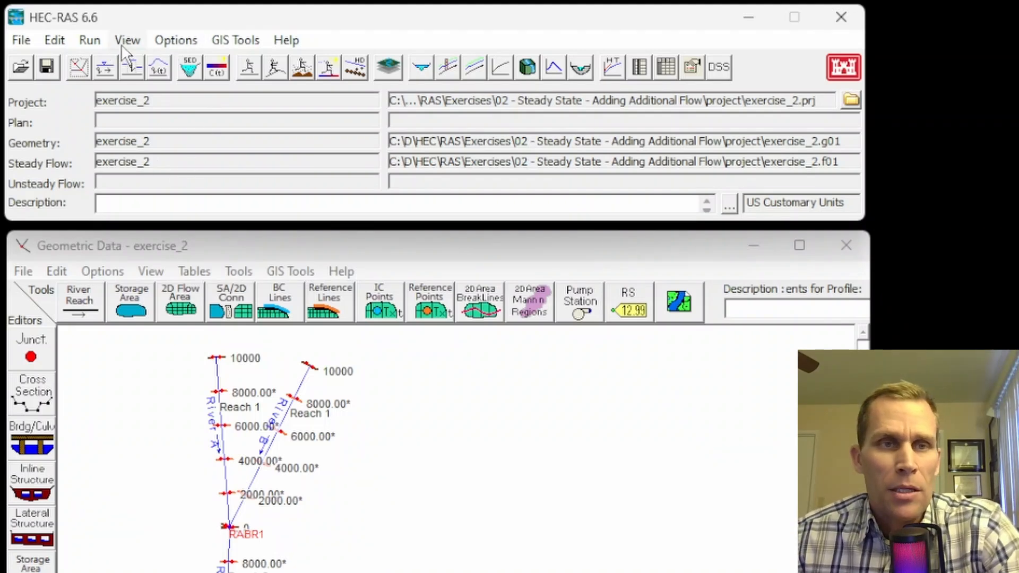
Step: Save plan exercise_2 with short ID exercise_2, then run the steady flow computation
left_click(248, 68)
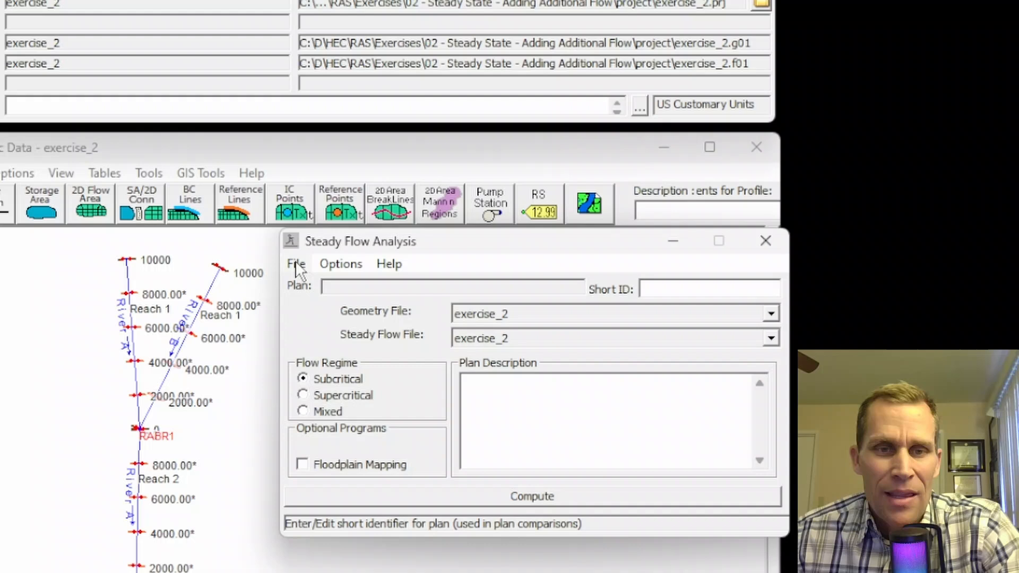
left_click(306, 312)
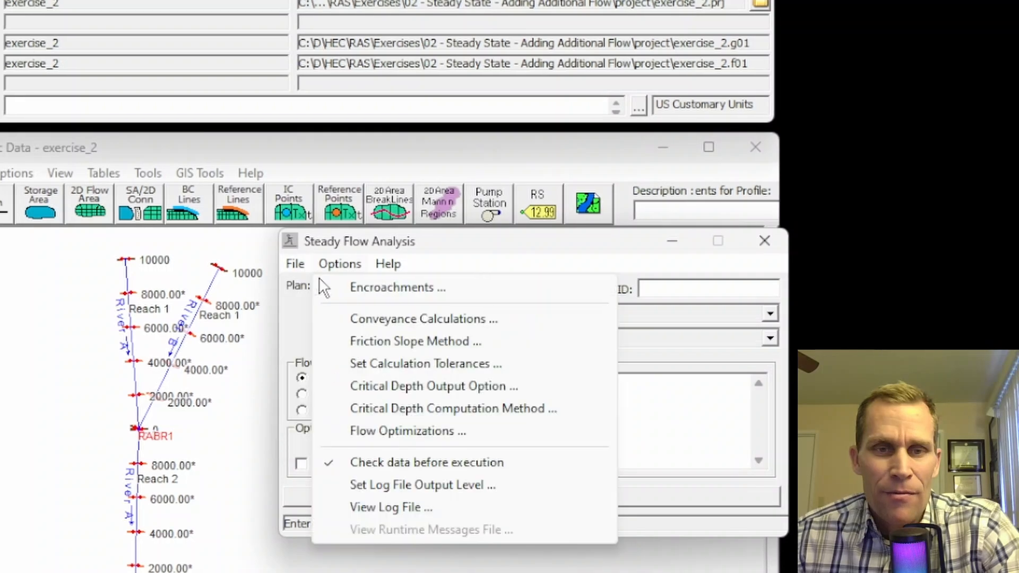
left_click(318, 333)
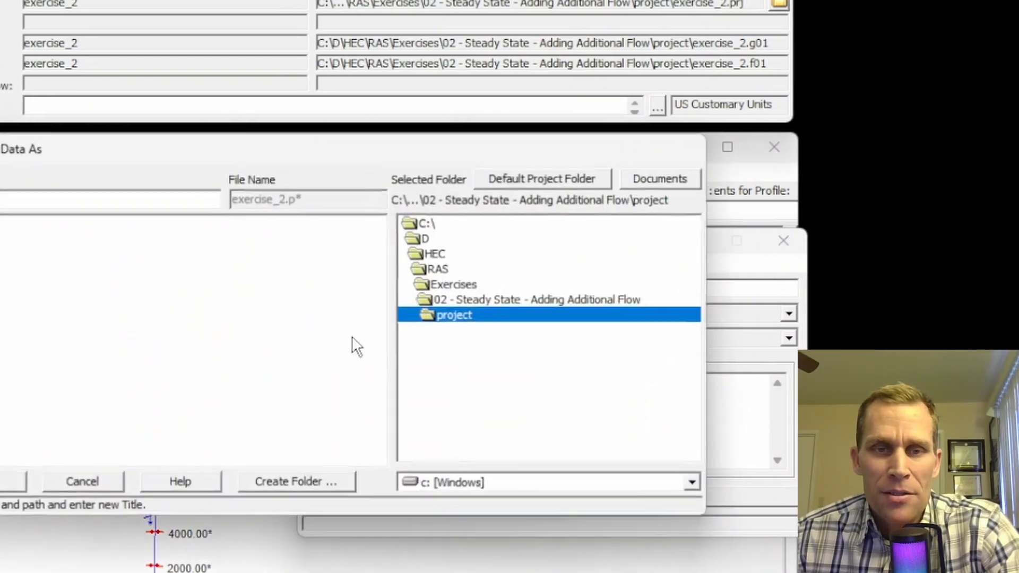
type("exercise_2")
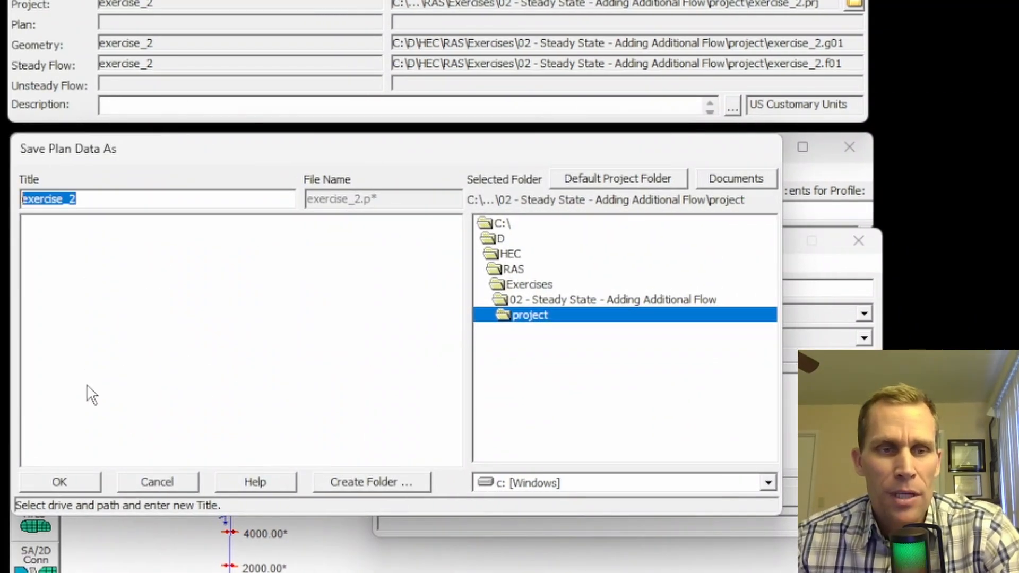
left_click(73, 482)
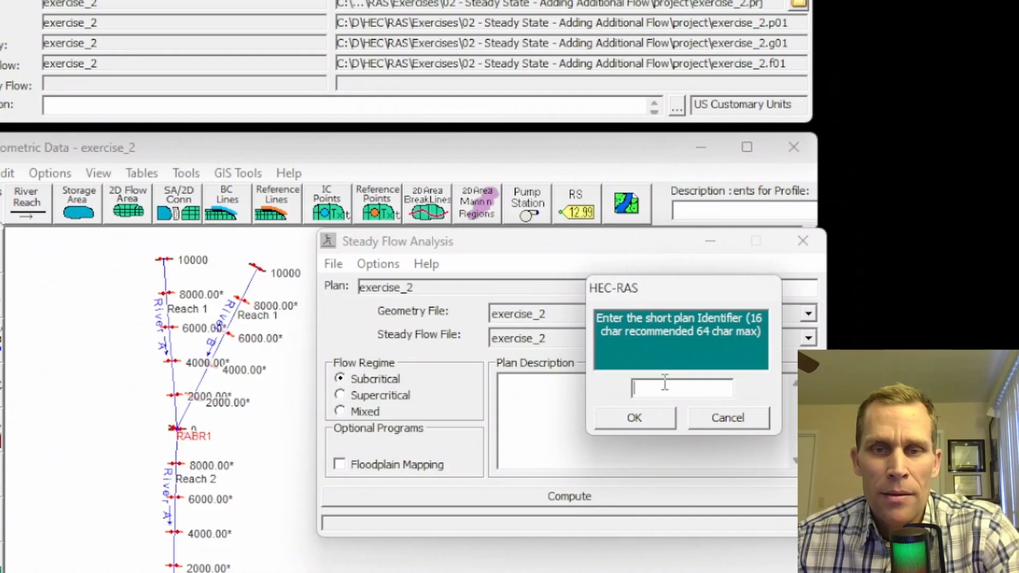
type("exercise_2")
left_click(655, 418)
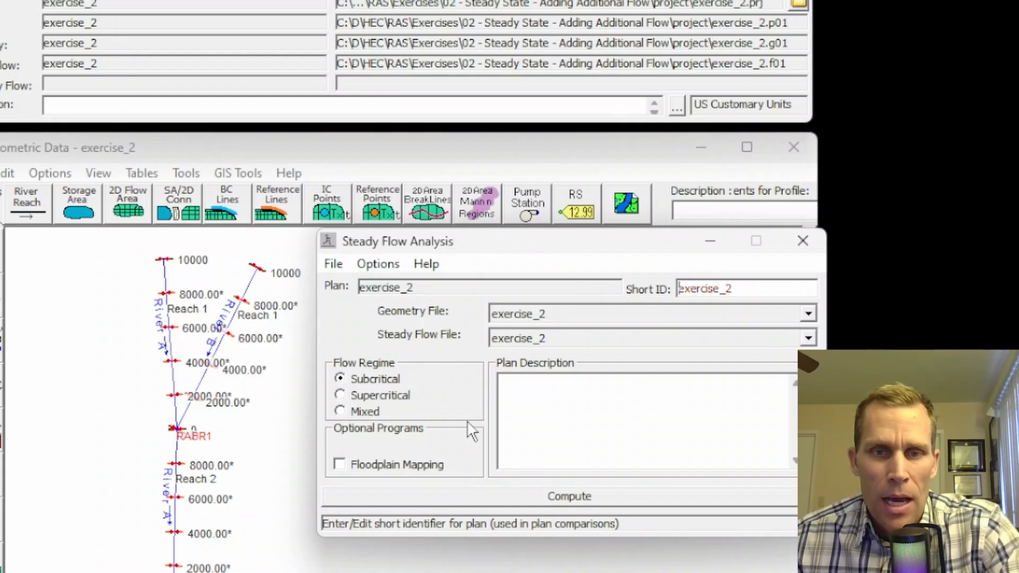
left_click(566, 496)
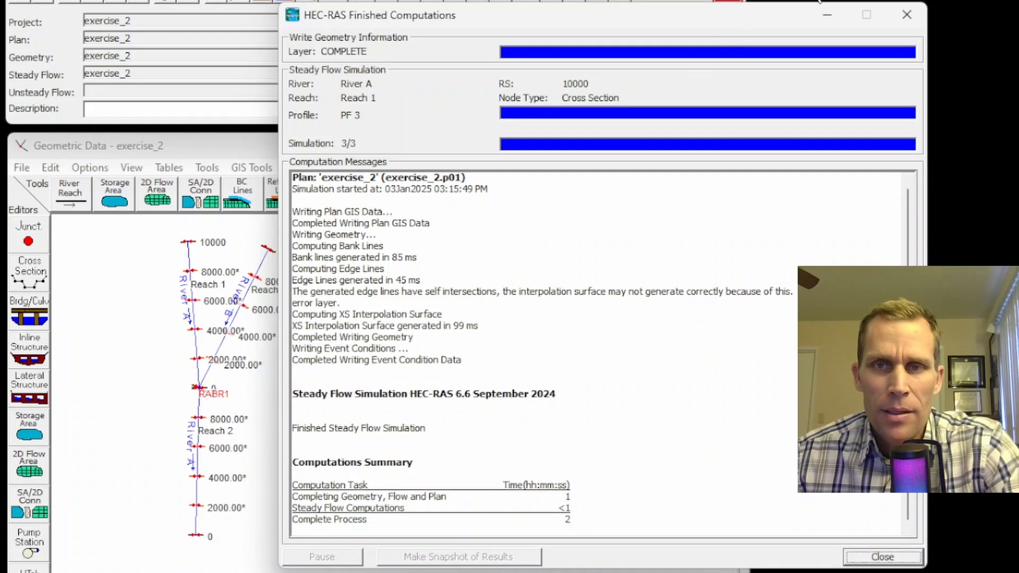
left_click(906, 8)
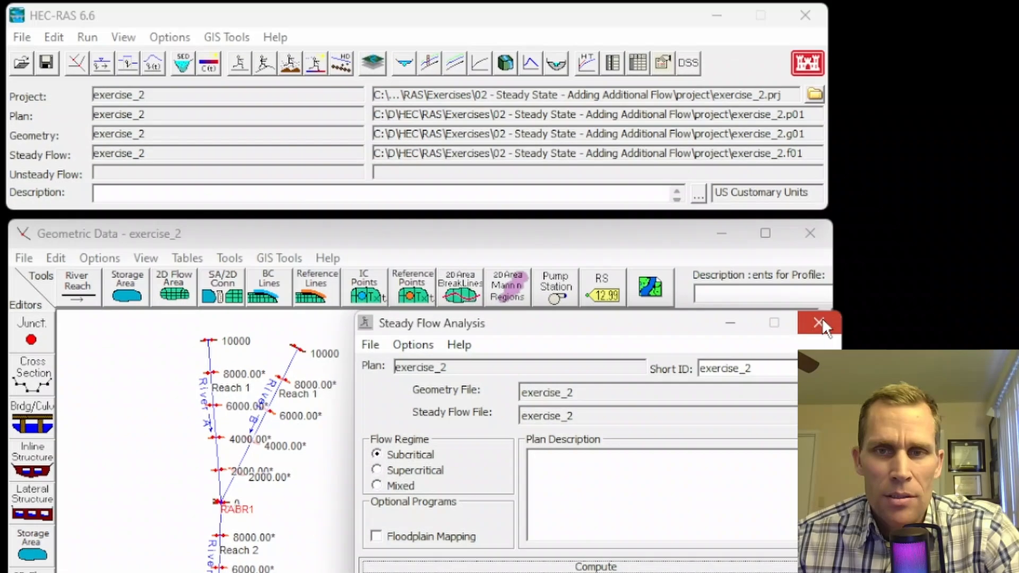
Step: Open the computed cross-section plot with Reach 1 selected
left_click(819, 323)
left_click(124, 37)
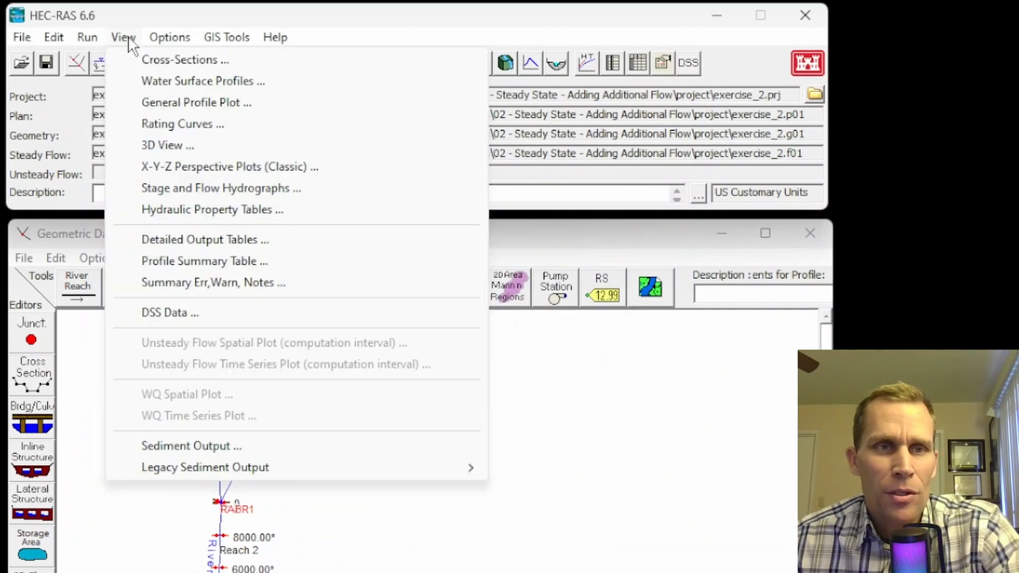
left_click(149, 61)
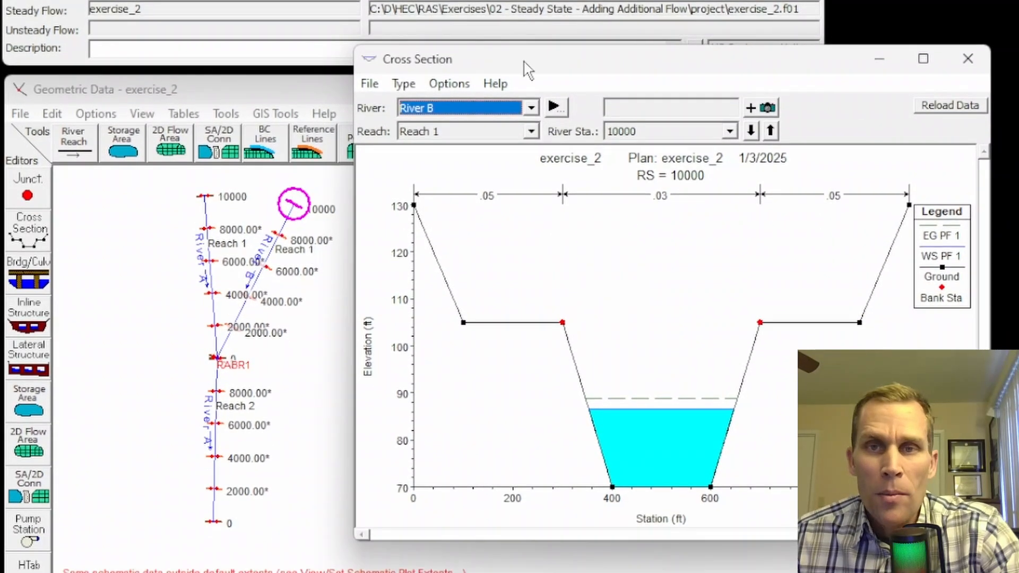
mouse_move(523, 76)
left_mouse_down()
mouse_move(534, 62)
mouse_move(515, 74)
mouse_move(515, 94)
left_mouse_up()
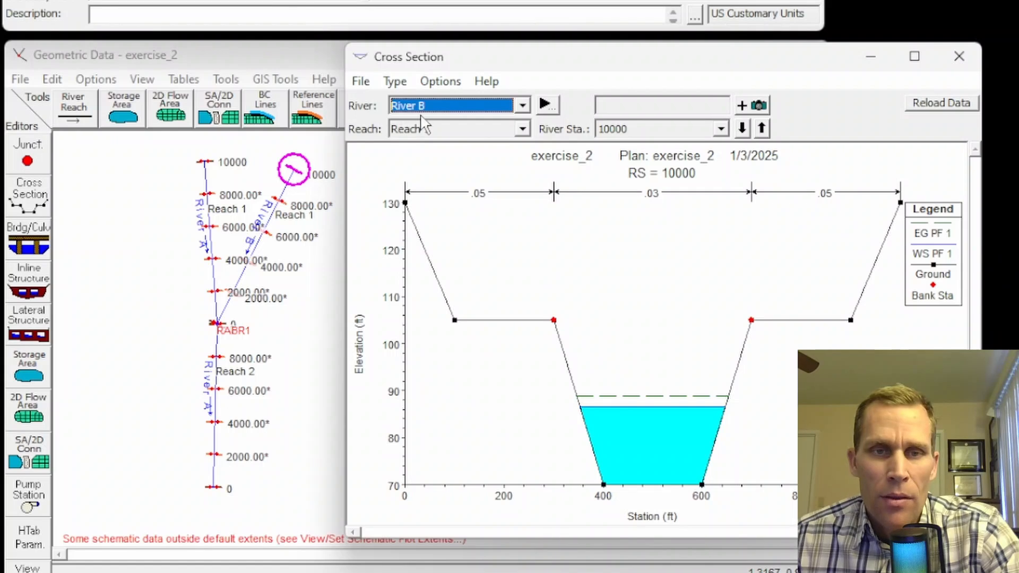
left_click(429, 131)
left_click(431, 141)
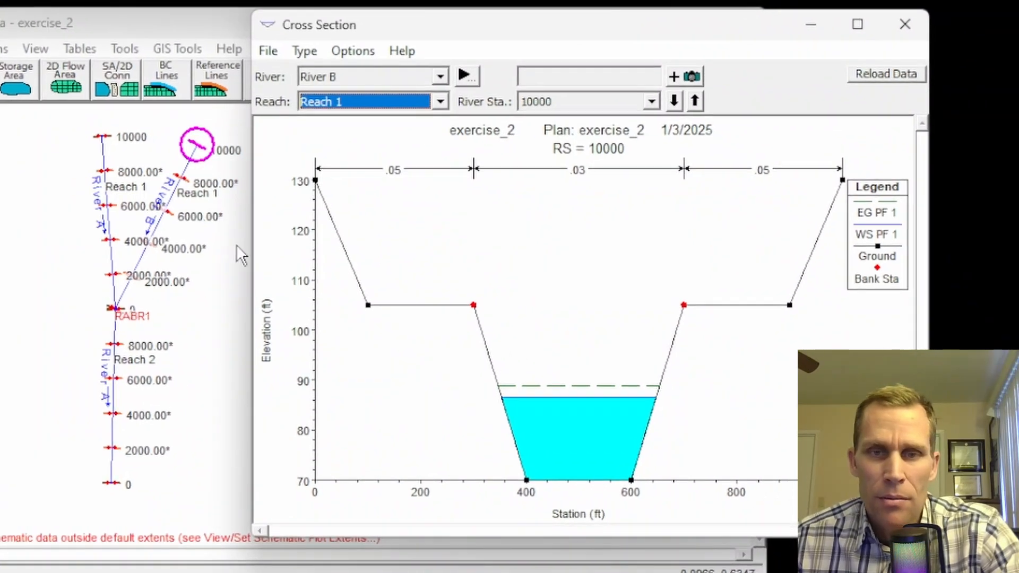
Step: Step up through River B Reach 1's river stations, ending at station 10000
left_click(696, 101)
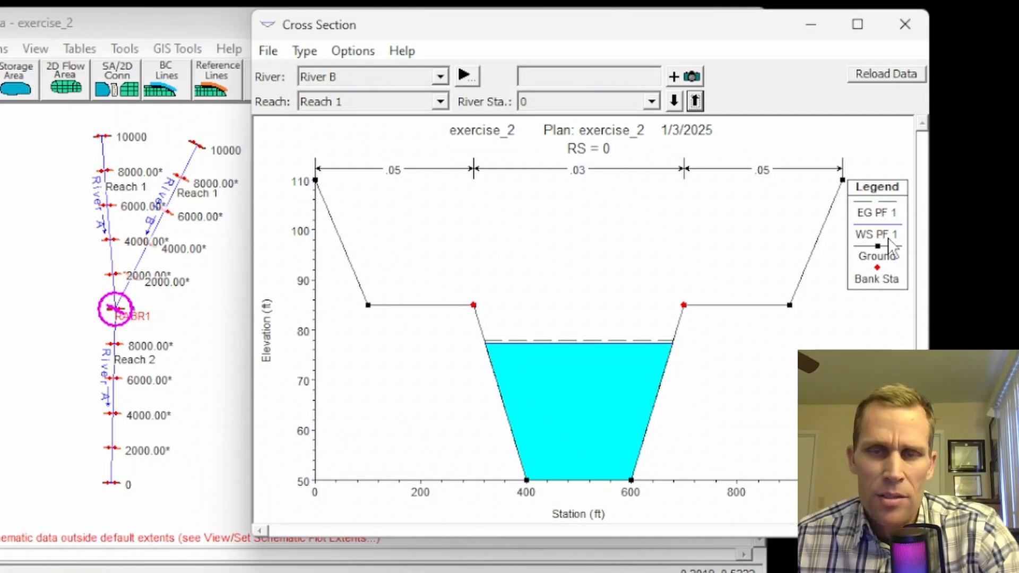
left_click(695, 100)
left_click(694, 100)
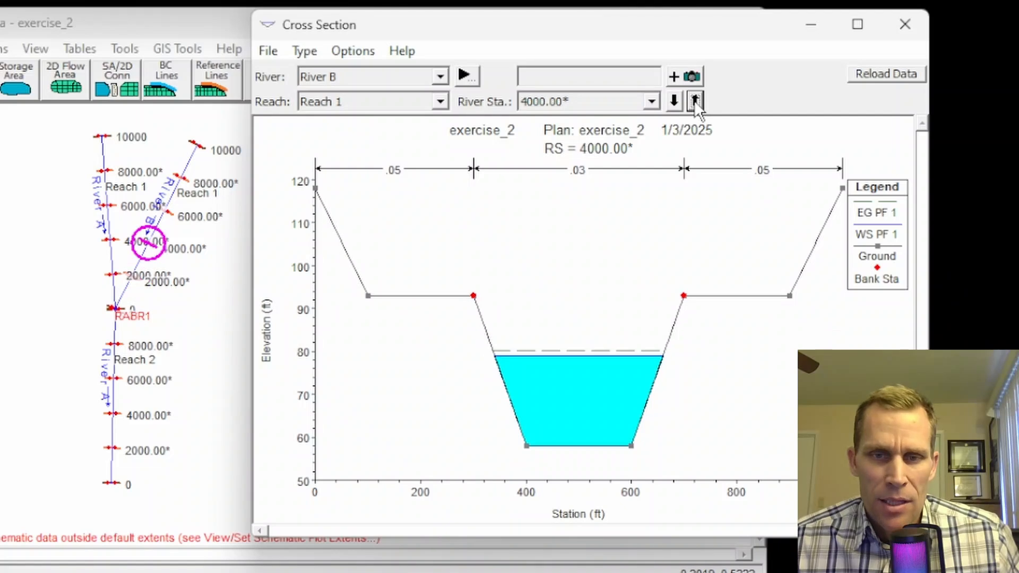
left_click(695, 100)
left_click(694, 100)
left_click(694, 101)
left_click(694, 101)
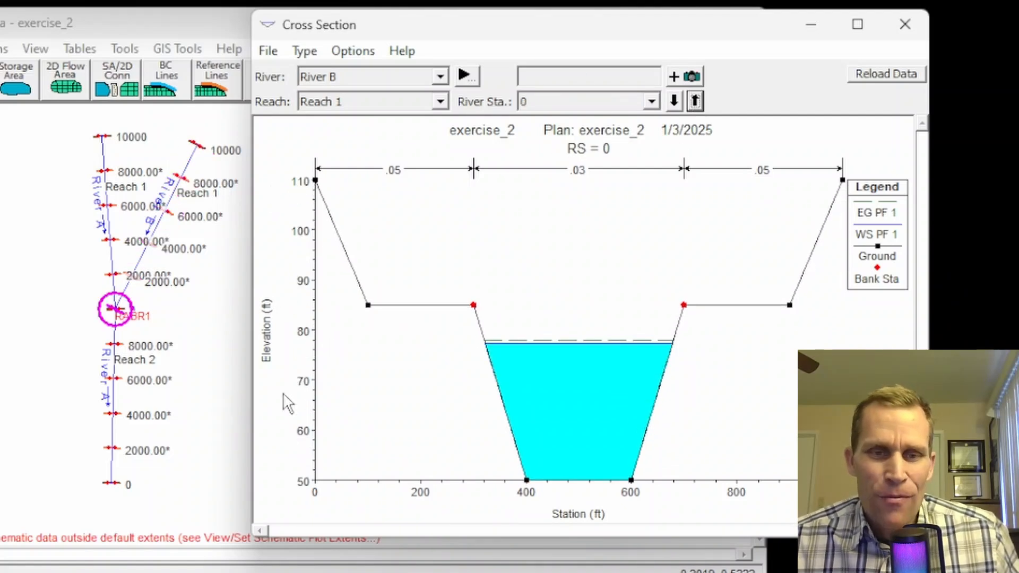
left_click(673, 101)
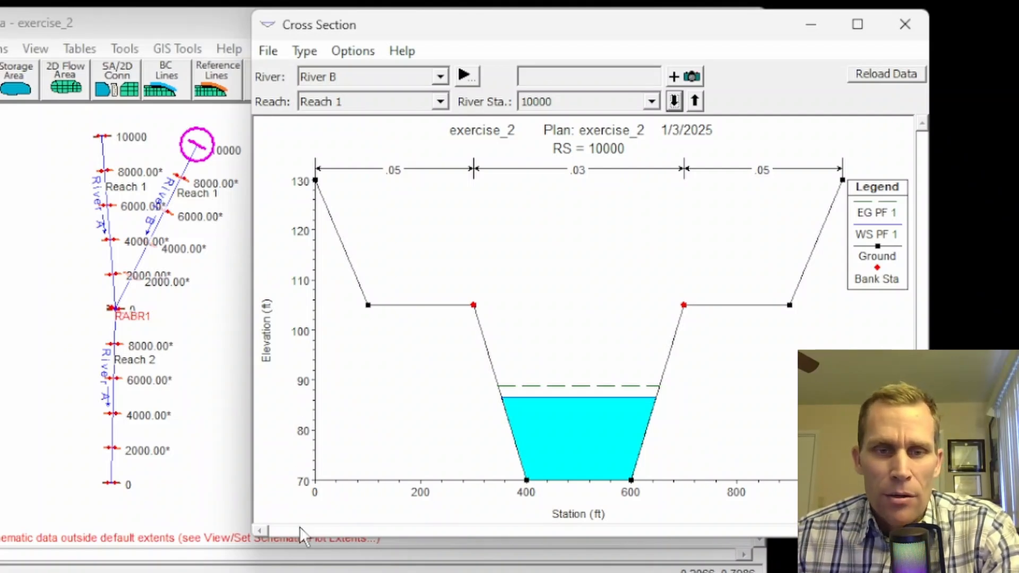
Step: Set a persistent plot scale of station 0–1000 and elevation 20–130 ft
left_click(370, 56)
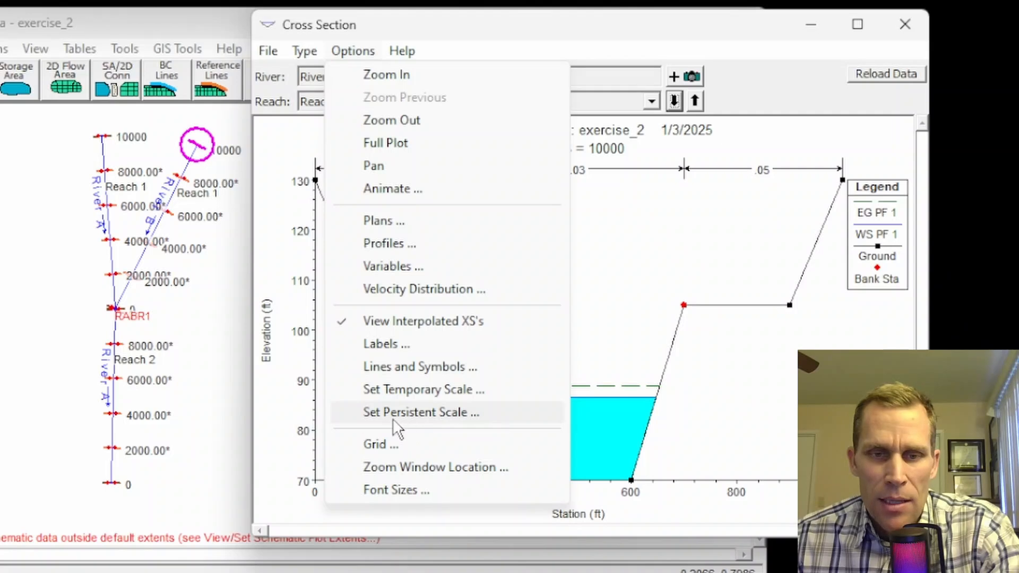
left_click(408, 414)
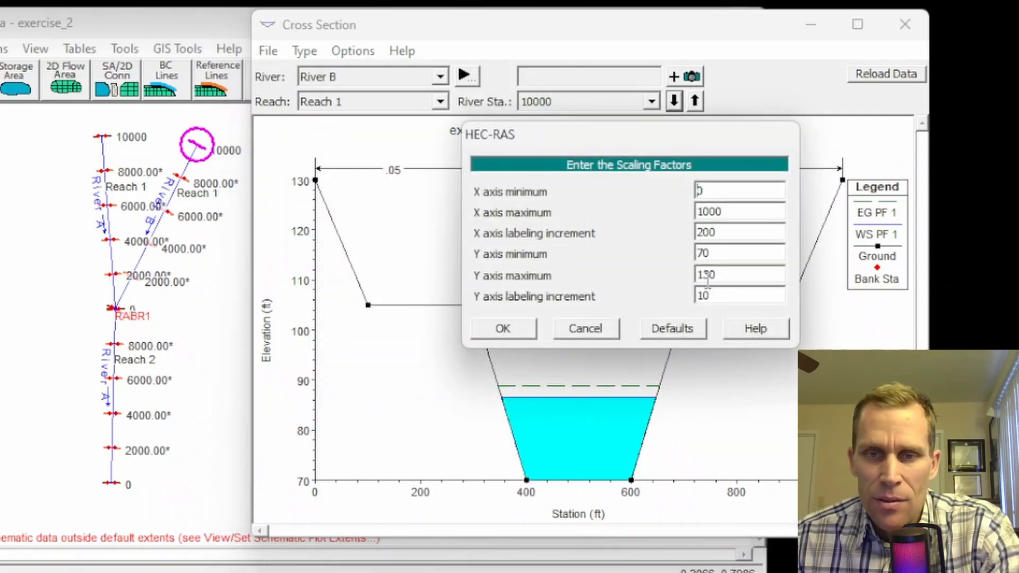
type("20")
left_click(727, 273)
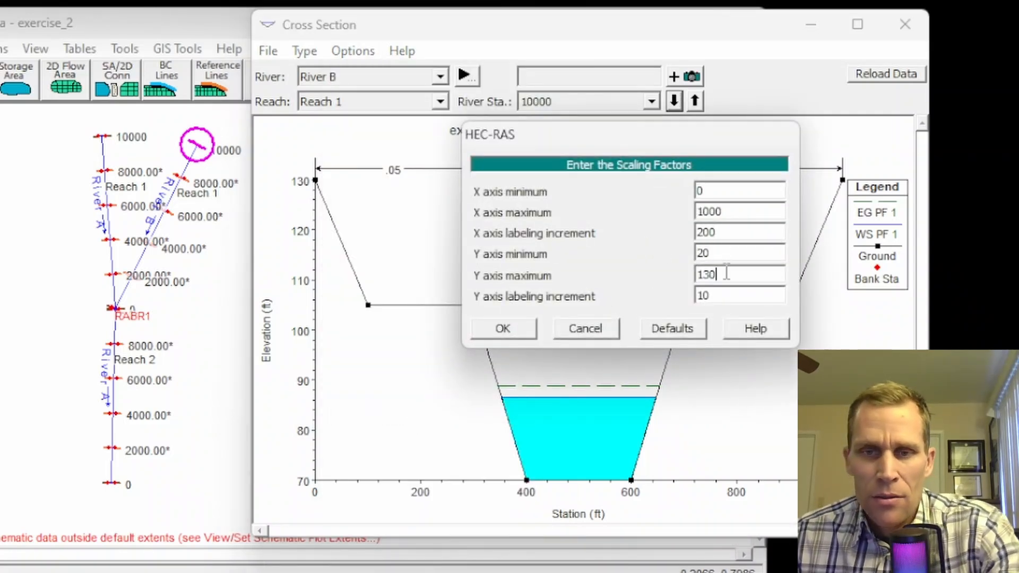
left_click(502, 328)
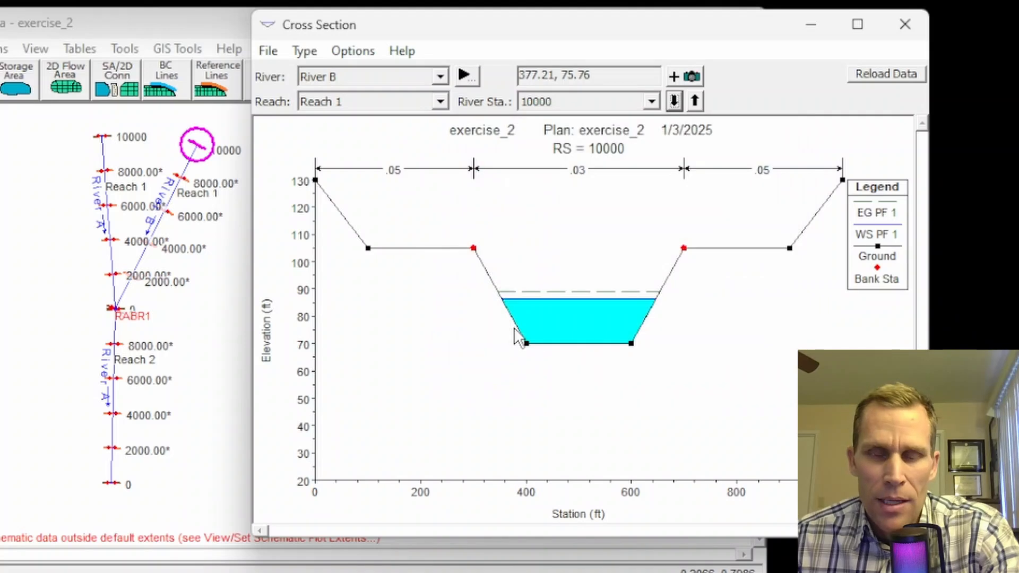
Step: Step down River B from station 8000 to station 0
left_click(674, 101)
left_click(674, 100)
left_click(674, 101)
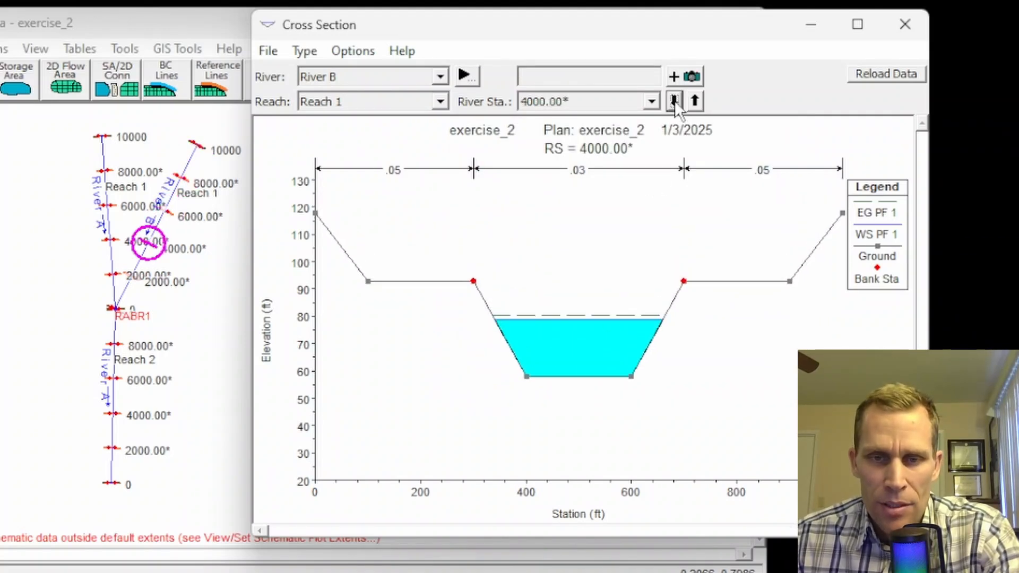
left_click(674, 100)
left_click(674, 101)
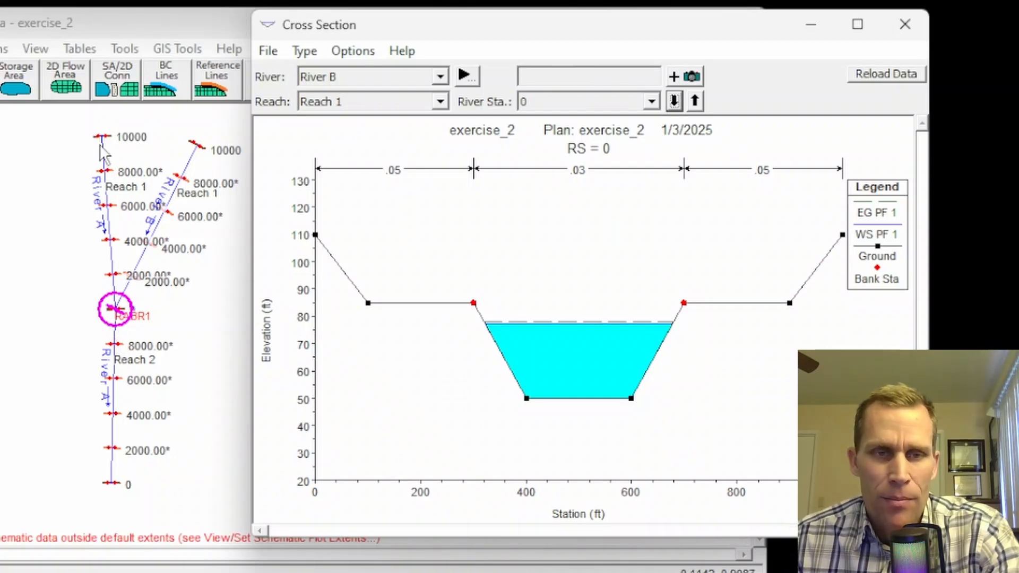
Step: Switch to River A and step from station 10000 down to station 0 at the junction
left_click(415, 82)
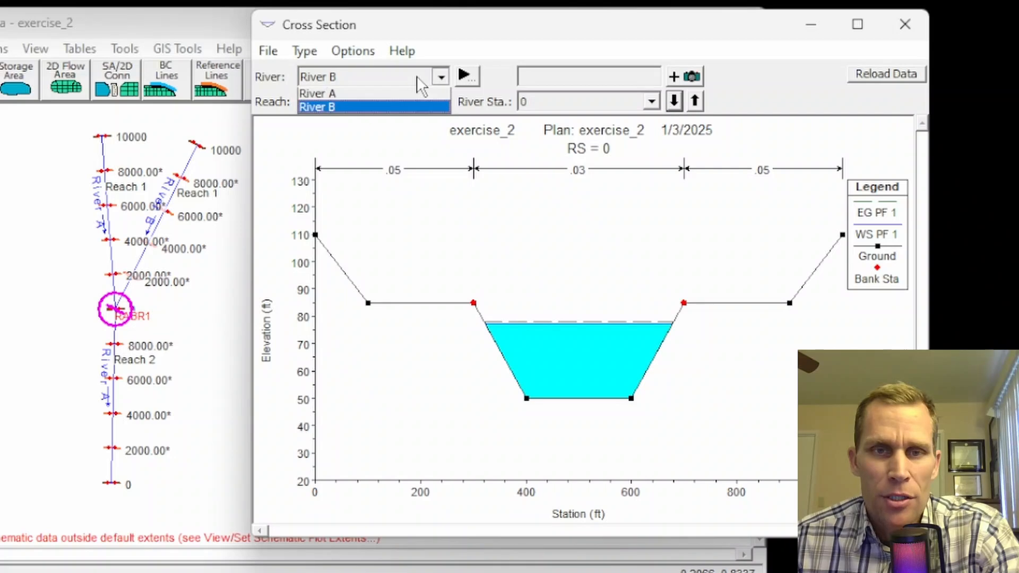
left_click(387, 84)
left_click(380, 76)
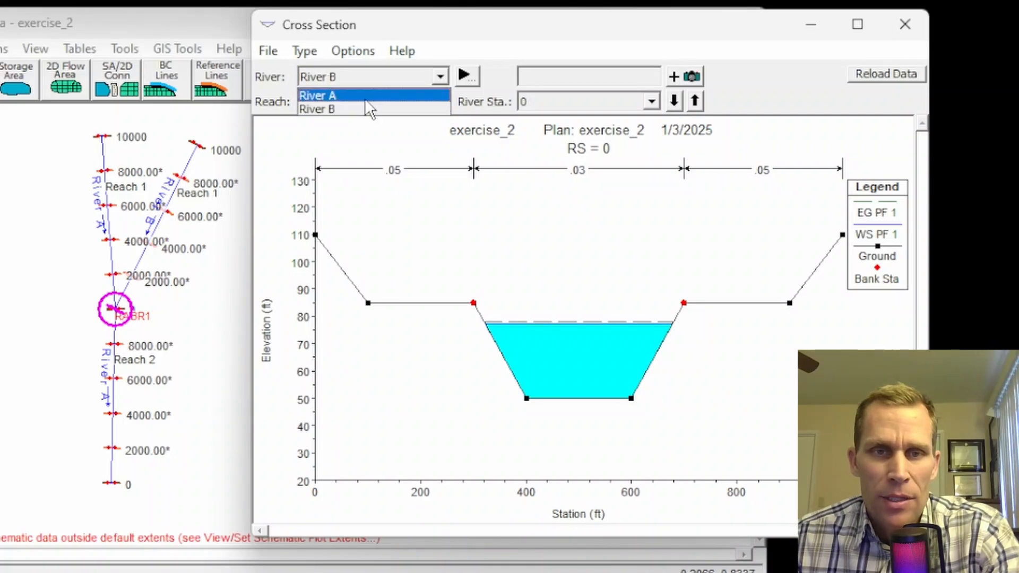
left_click(364, 97)
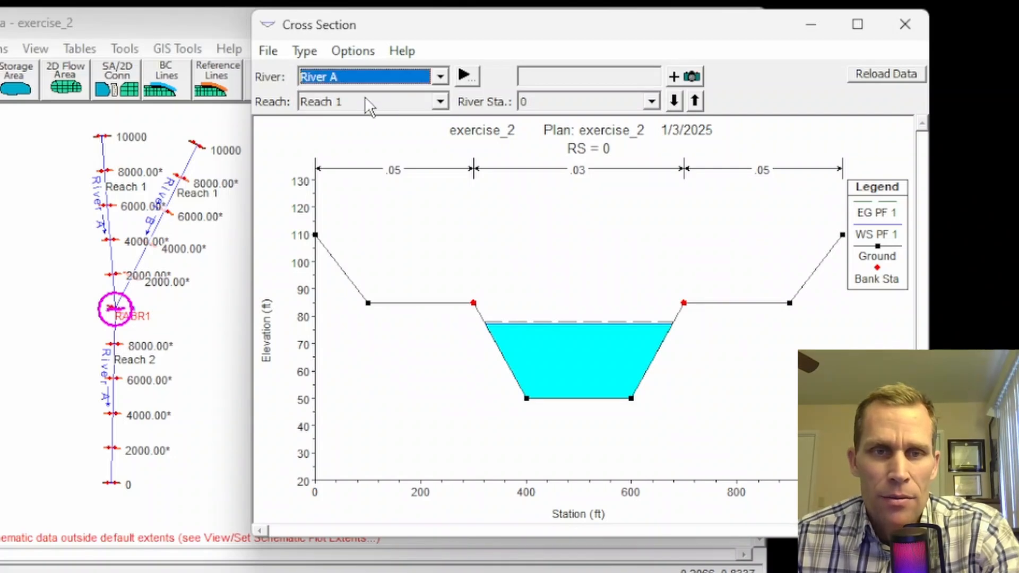
left_click(674, 101)
left_click(674, 101)
left_click(674, 101)
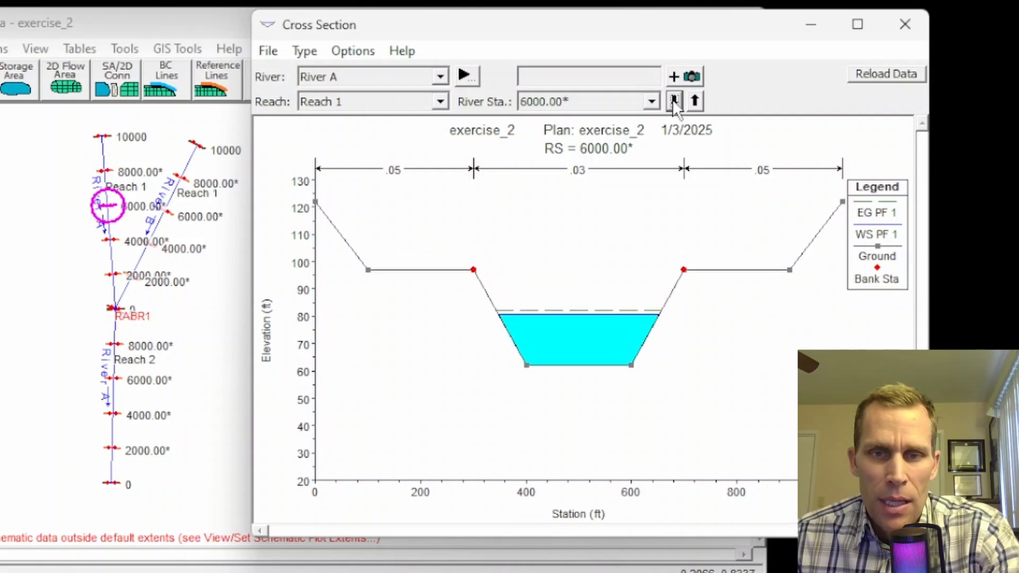
left_click(674, 100)
left_click(674, 101)
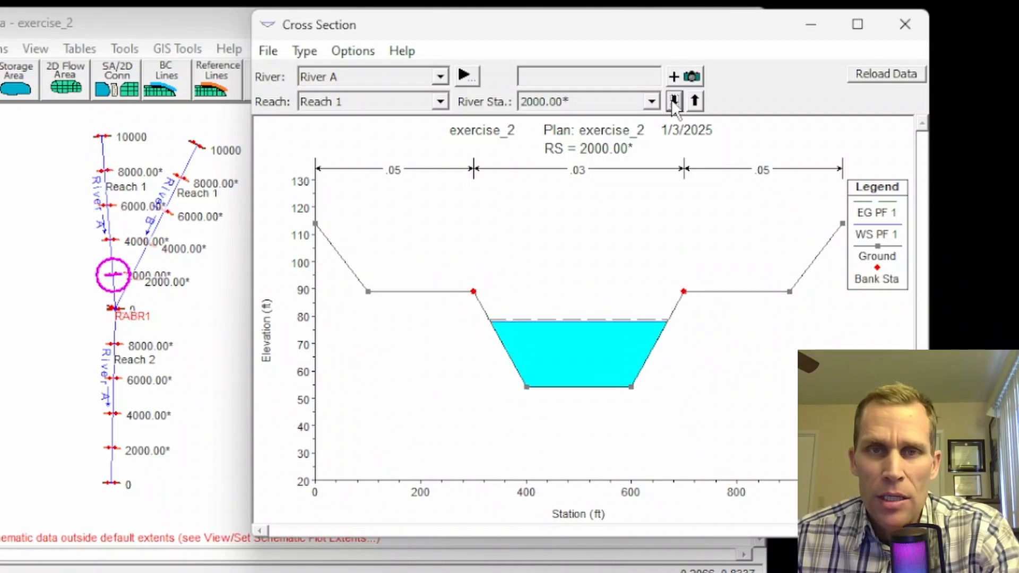
left_click(673, 101)
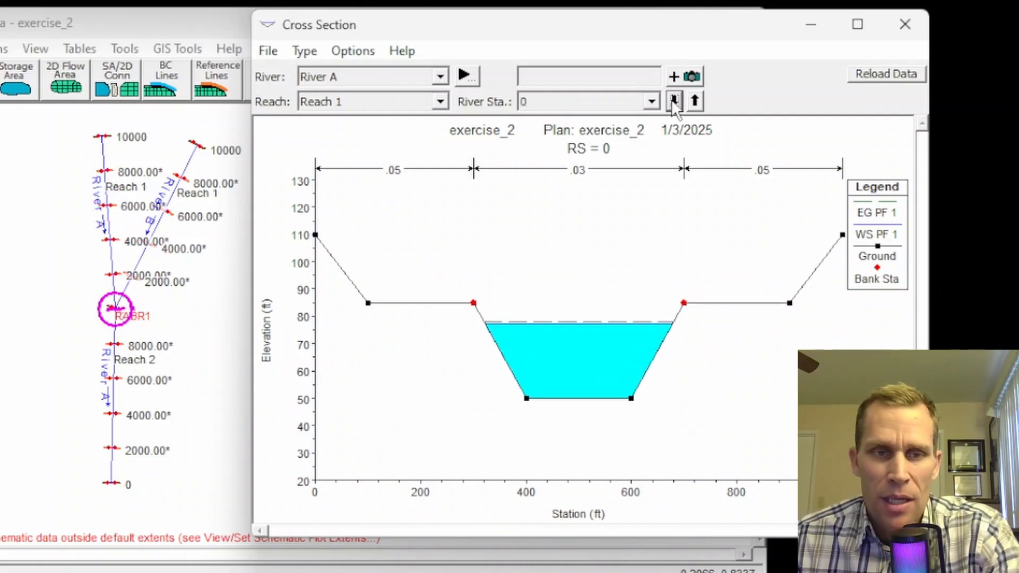
Step: Switch to River A Reach 2 and step down to its station 0
left_click(443, 103)
left_click(403, 135)
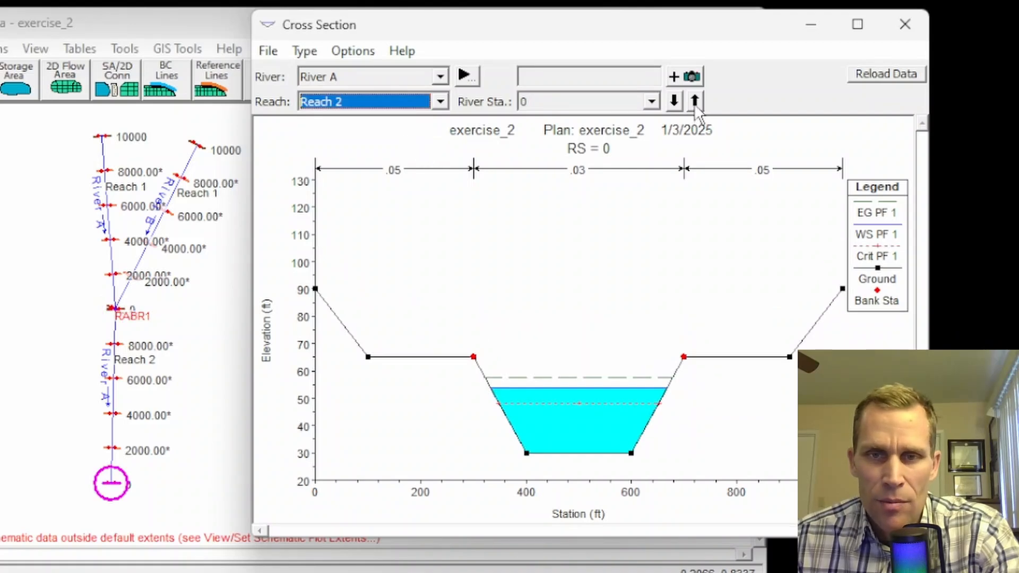
left_click(674, 101)
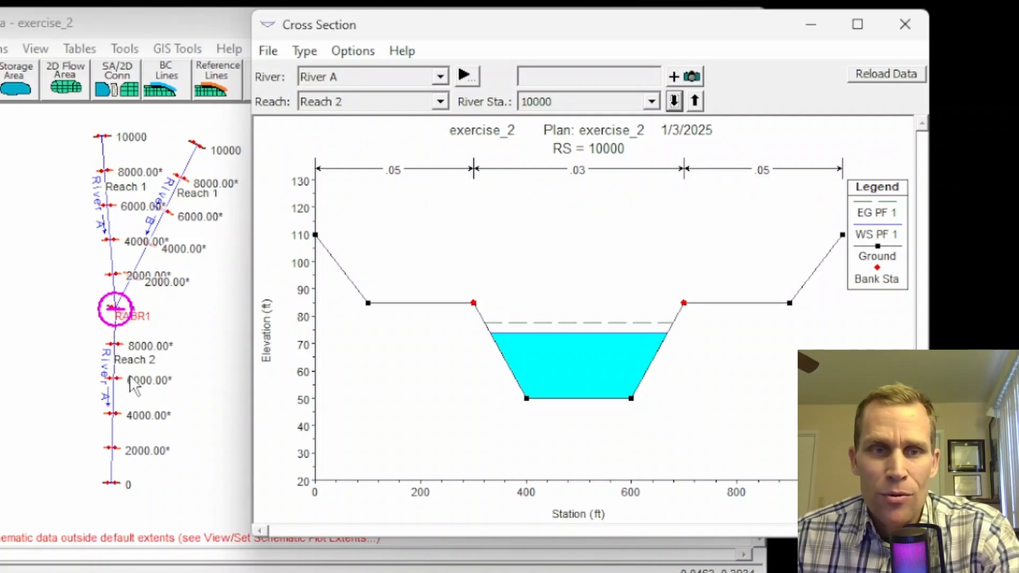
left_click(672, 101)
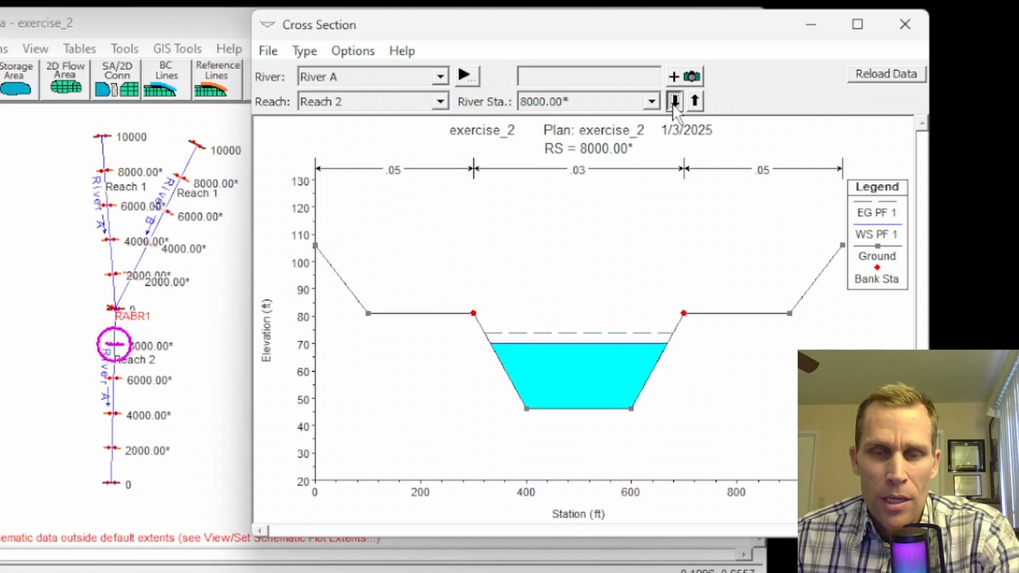
left_click(673, 102)
left_click(673, 102)
left_click(673, 102)
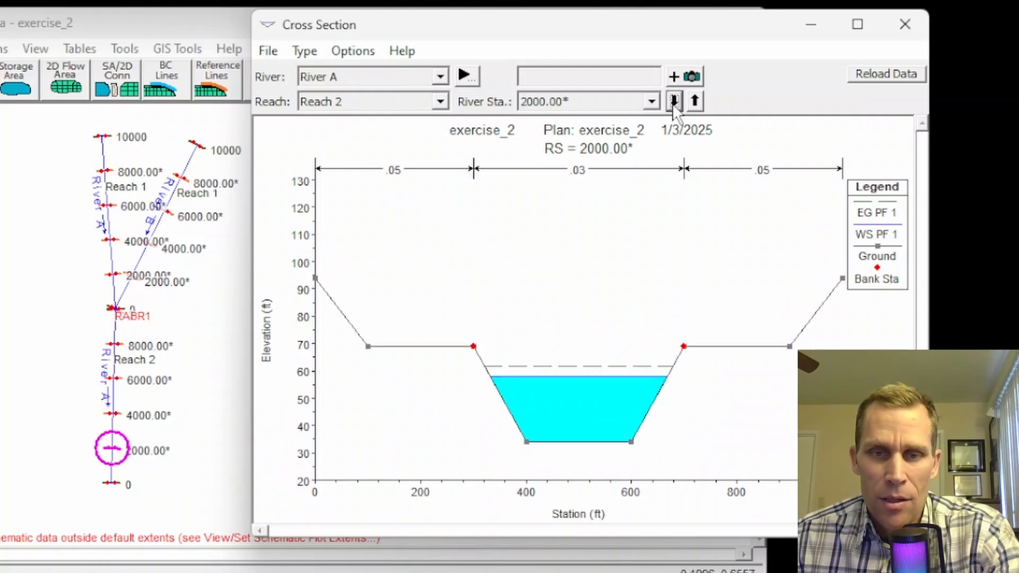
left_click(673, 102)
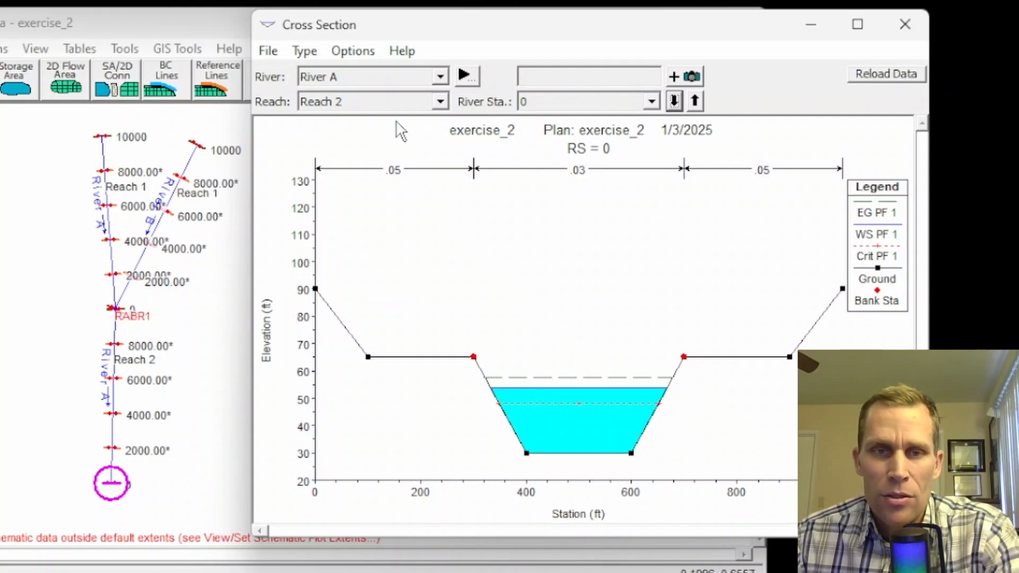
left_click(352, 56)
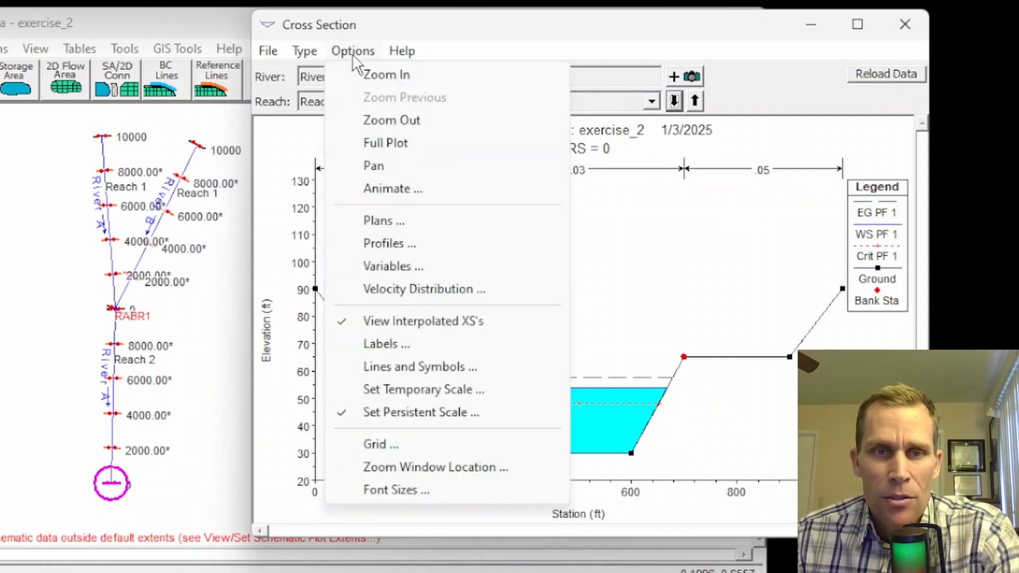
Step: Replace PF 1 with PF 3 as the plotted profile
left_click(390, 244)
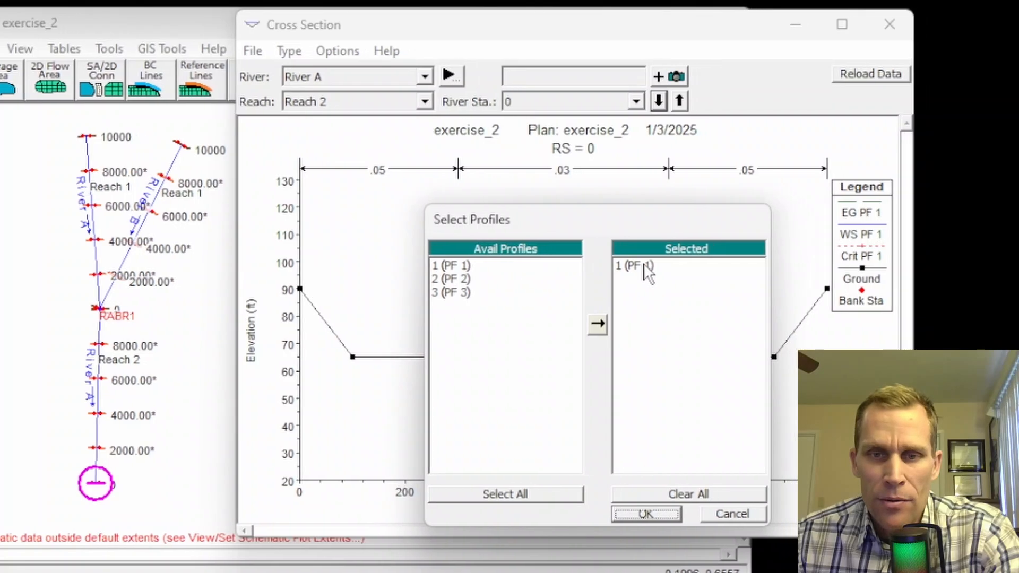
double_click(645, 266)
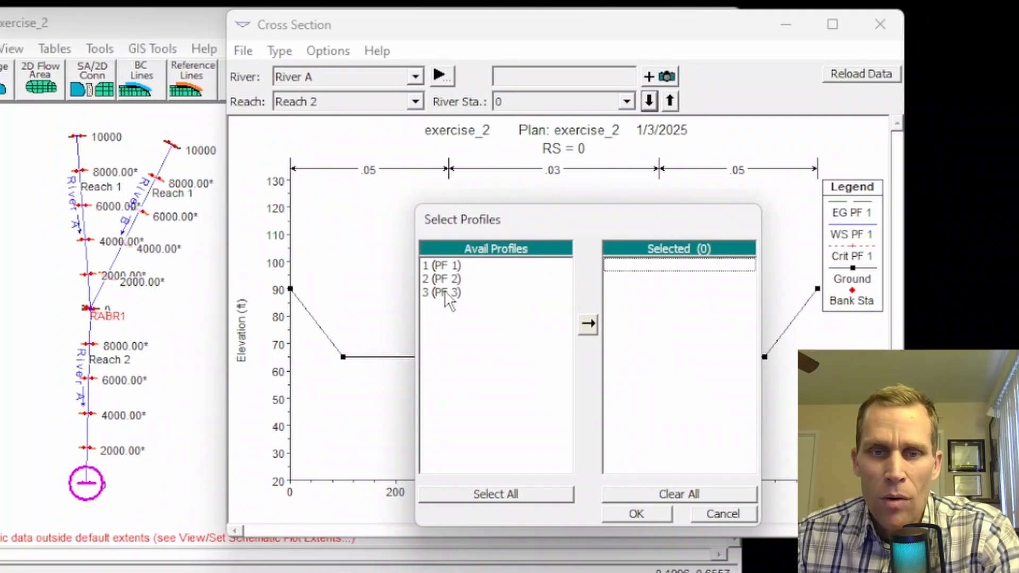
double_click(445, 292)
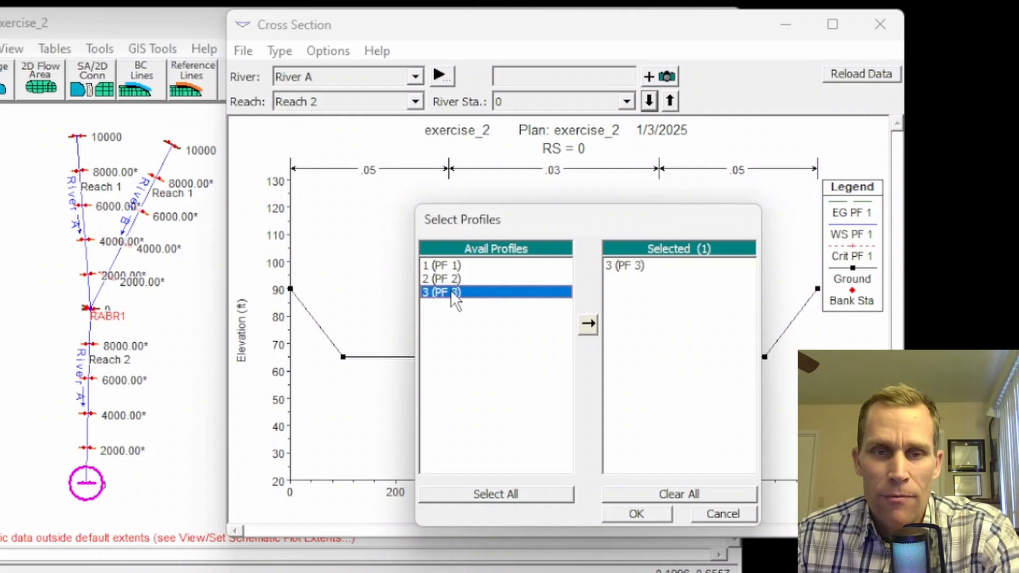
left_click(642, 514)
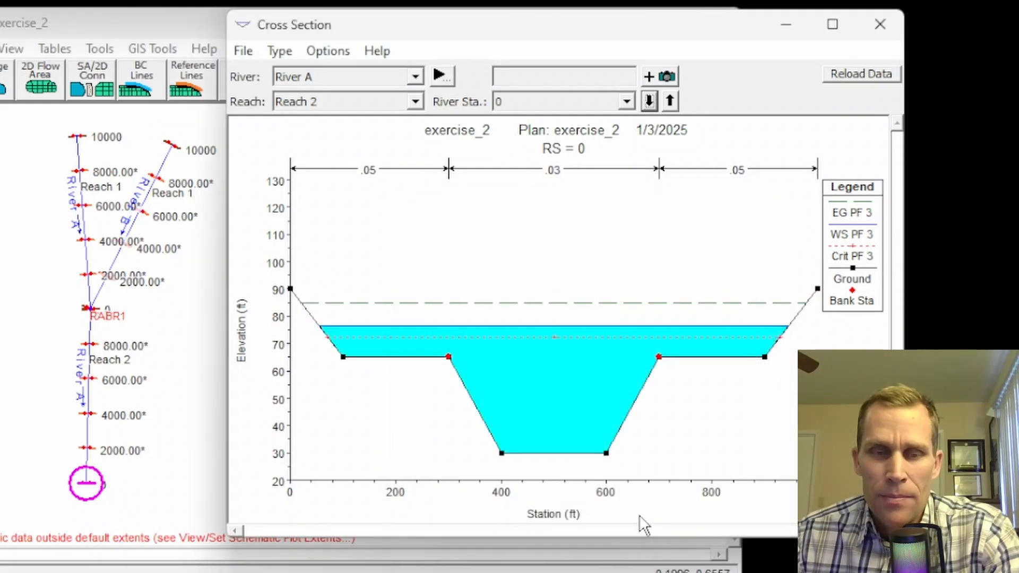
Step: Switch to River B and step upstream through stations 2000 to 10000
left_click(416, 78)
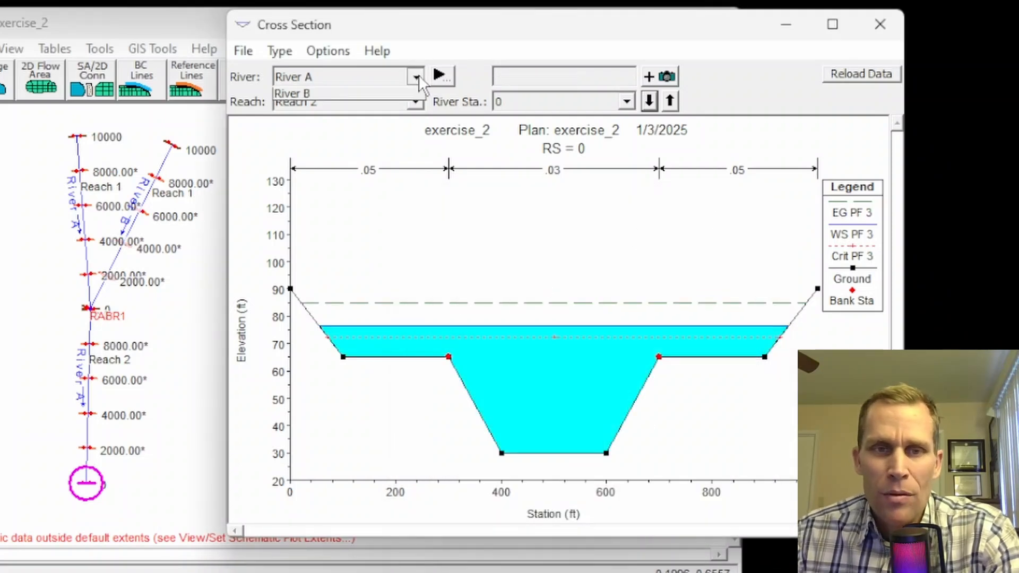
left_click(368, 104)
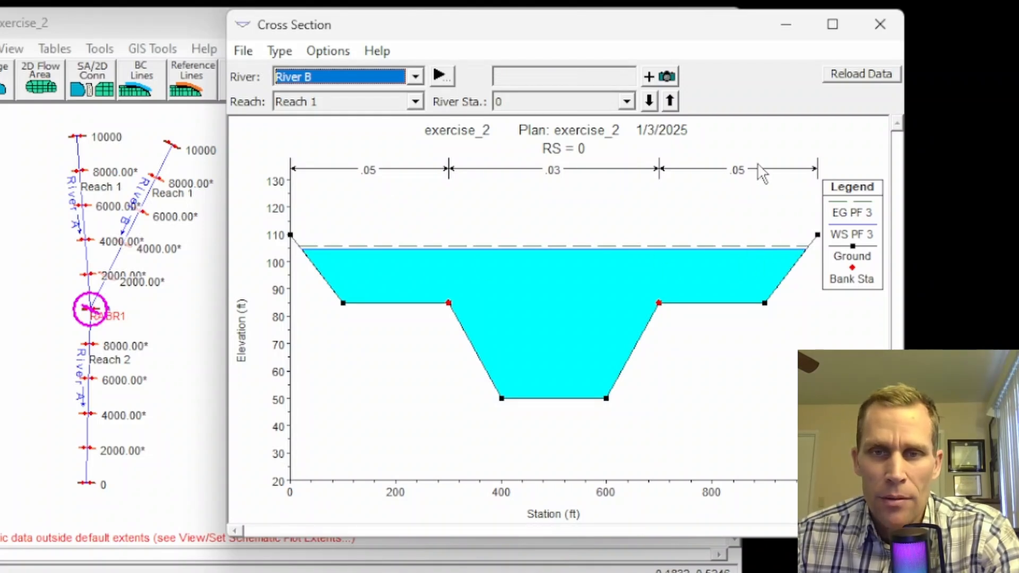
left_click(670, 100)
left_click(671, 101)
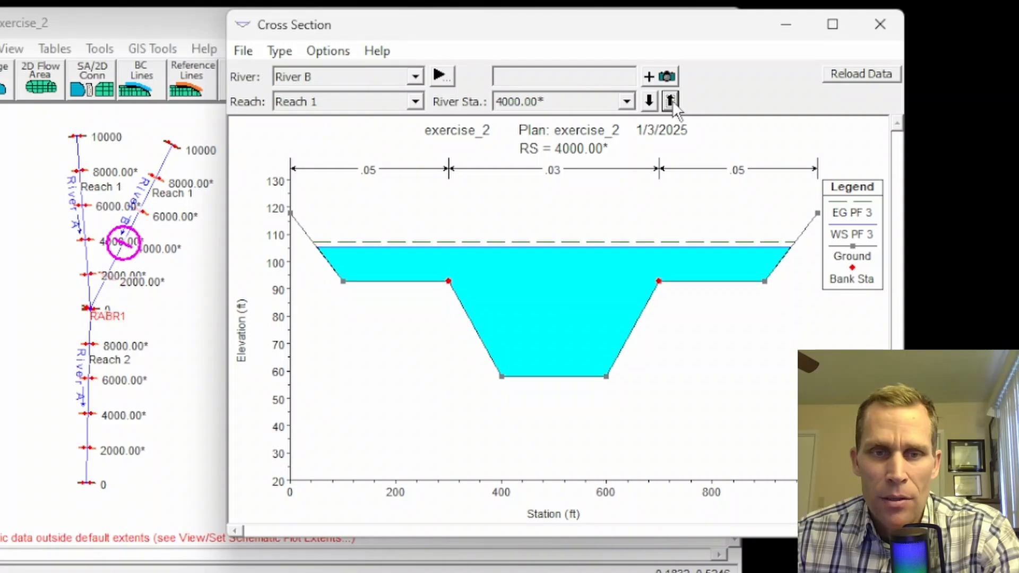
left_click(672, 100)
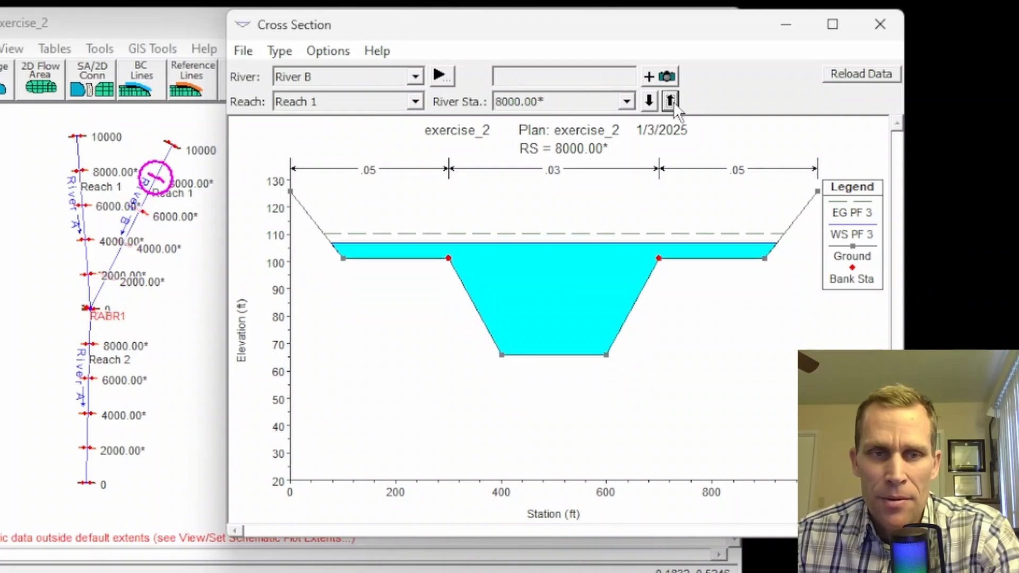
left_click(672, 100)
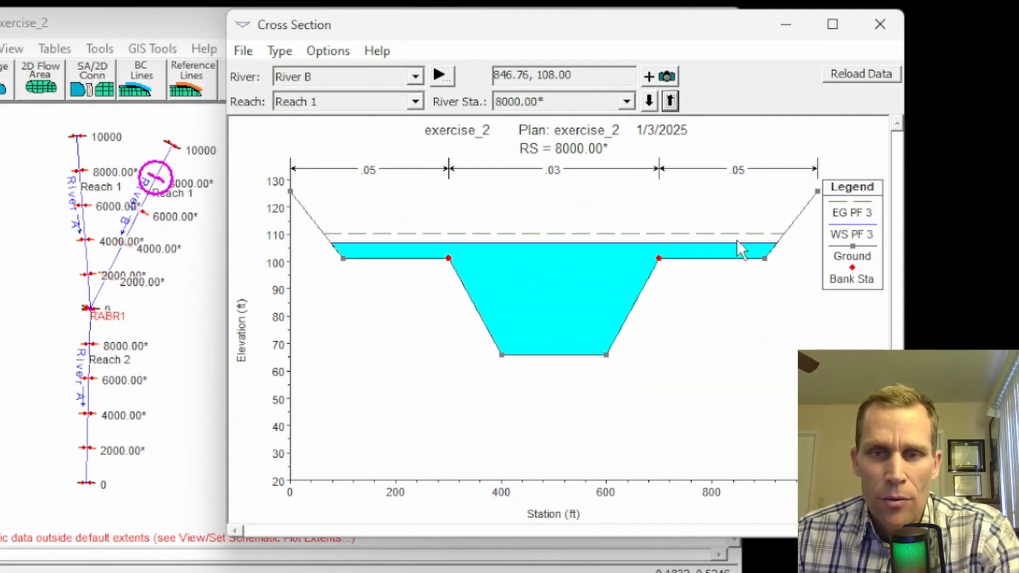
left_click(671, 100)
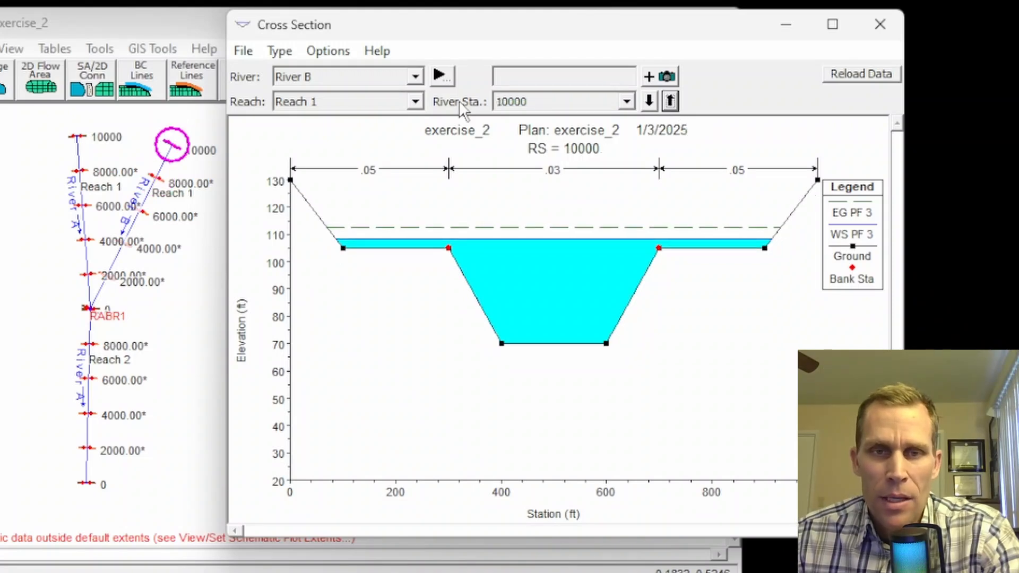
Step: Switch to River A Reach 1 and step down from 6000 to station 0
left_click(415, 80)
left_click(392, 94)
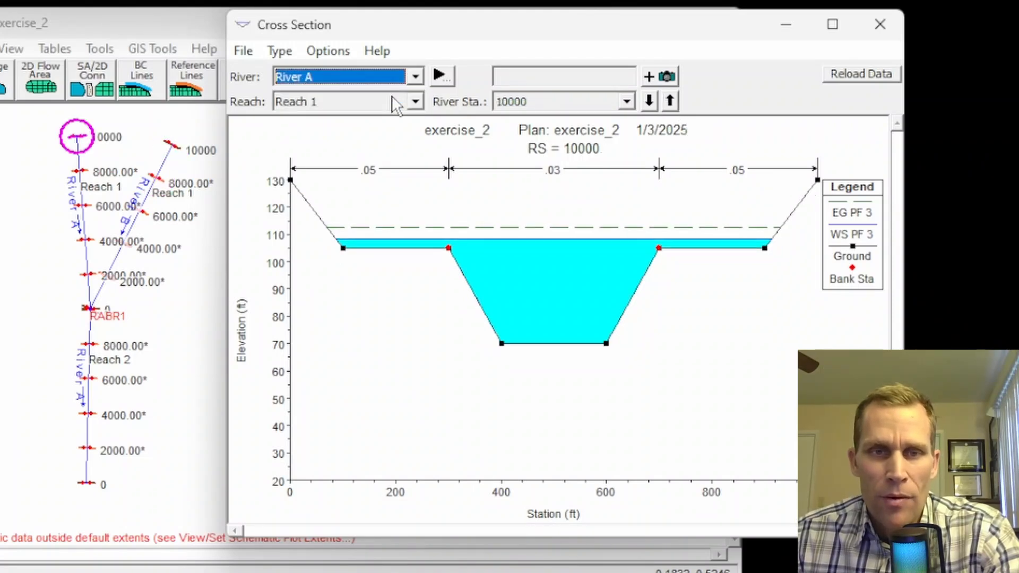
left_click(648, 102)
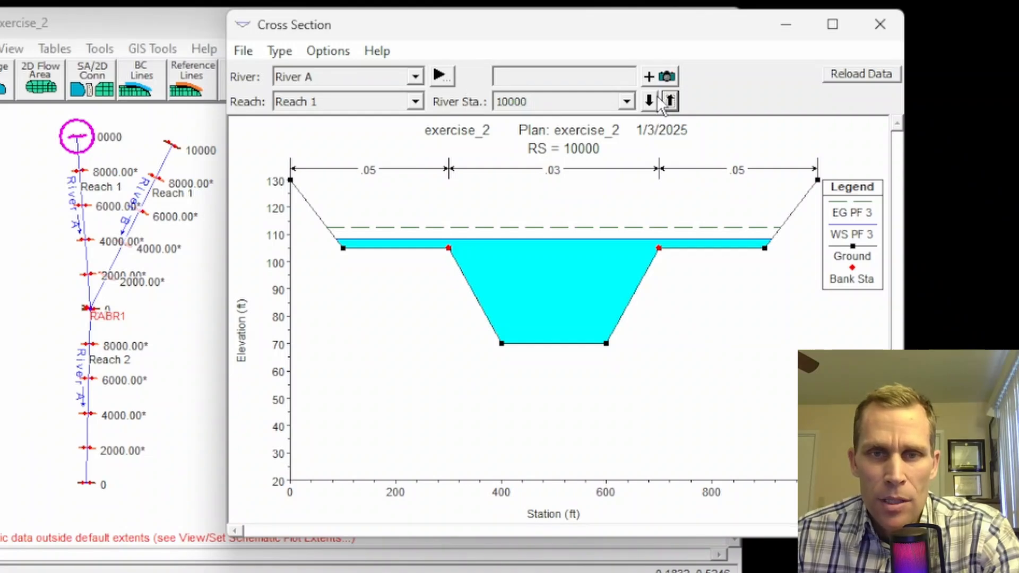
left_click(648, 100)
left_click(647, 100)
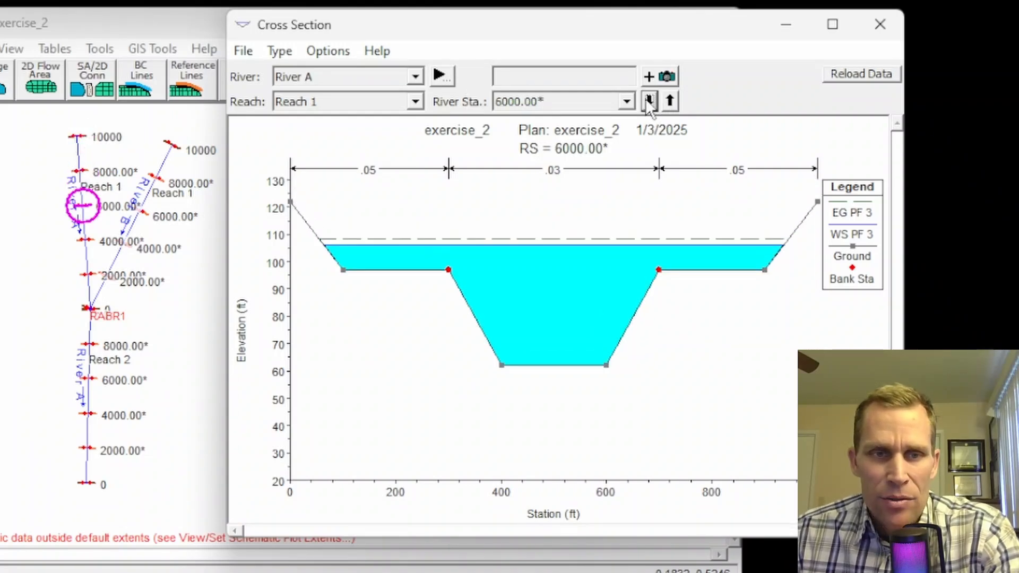
left_click(648, 100)
left_click(648, 100)
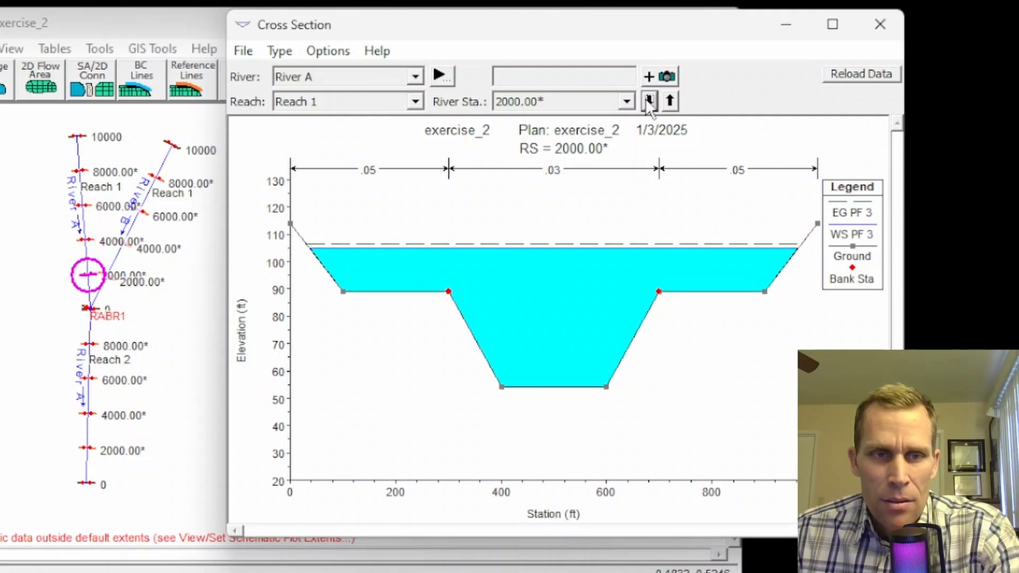
left_click(647, 100)
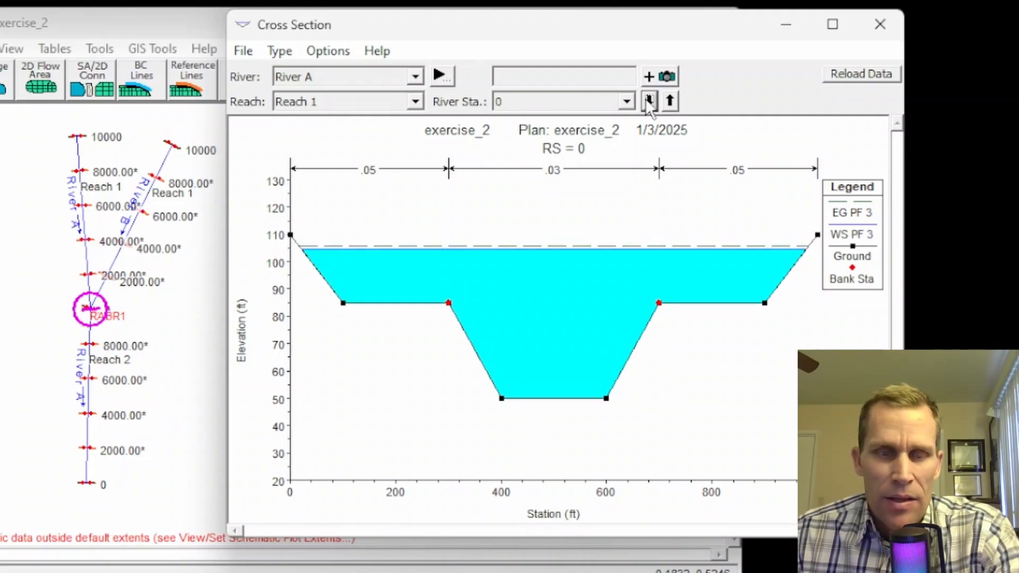
Step: Step River A Reach 2 from 10000 down to station 0, then close the cross-section viewer
left_click(414, 77)
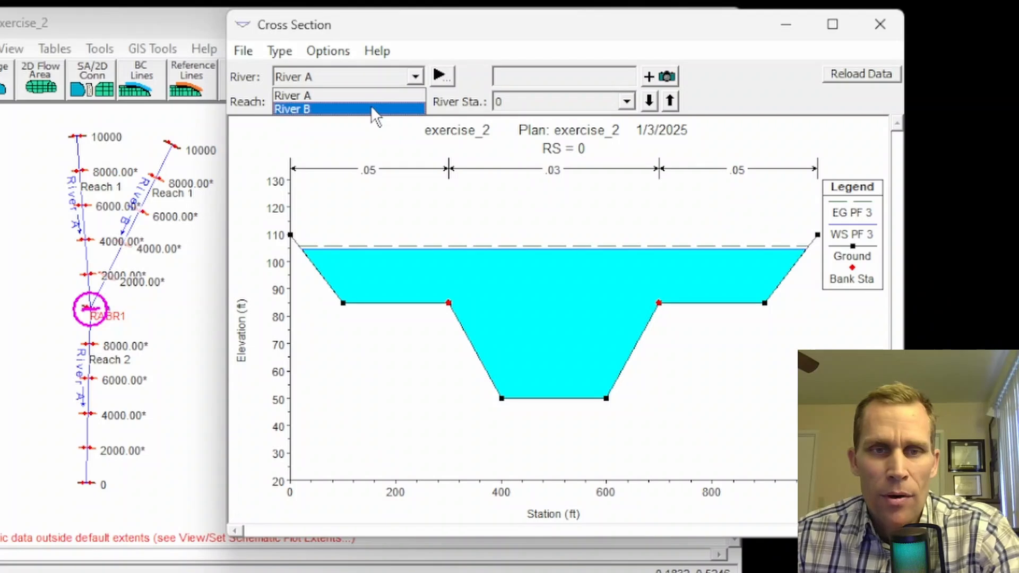
left_click(369, 95)
left_click(380, 106)
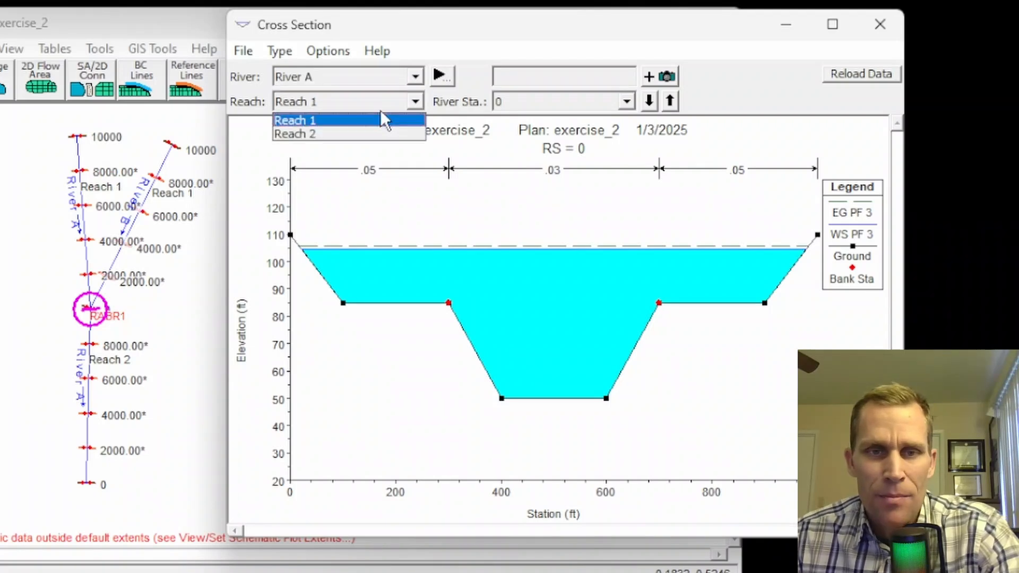
left_click(358, 133)
left_click(650, 101)
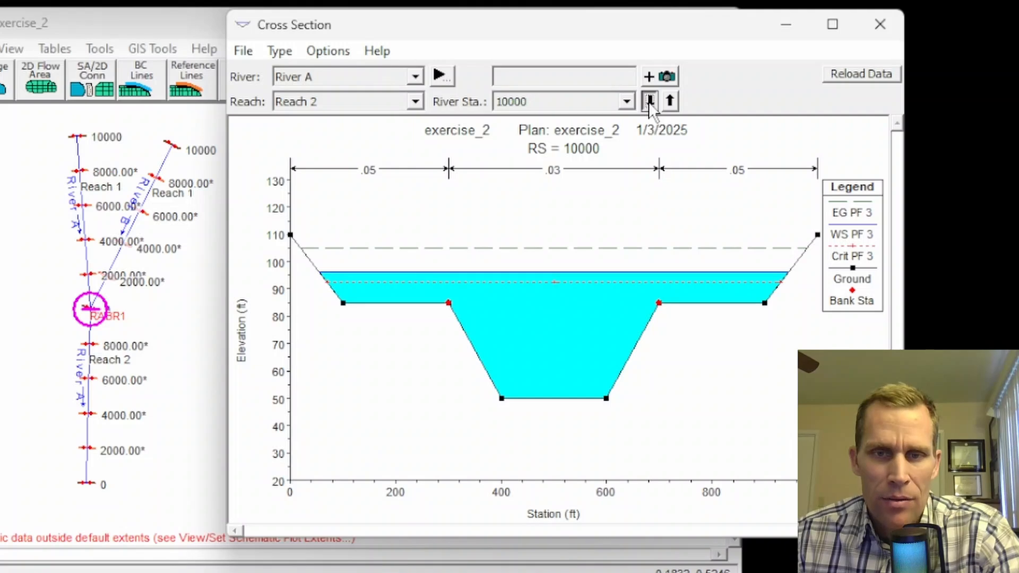
left_click(649, 101)
left_click(649, 100)
left_click(649, 101)
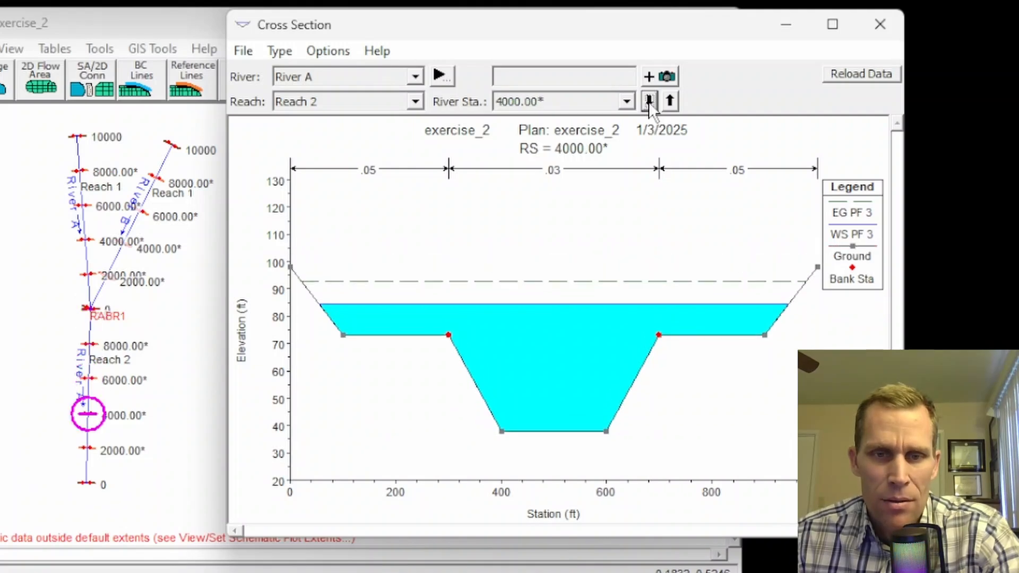
left_click(649, 101)
left_click(648, 101)
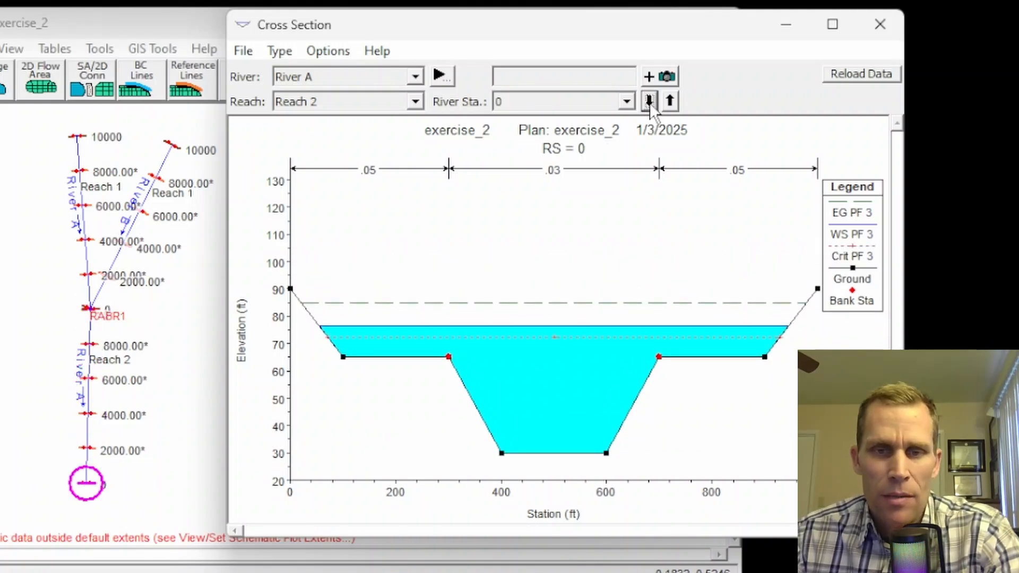
left_click(881, 24)
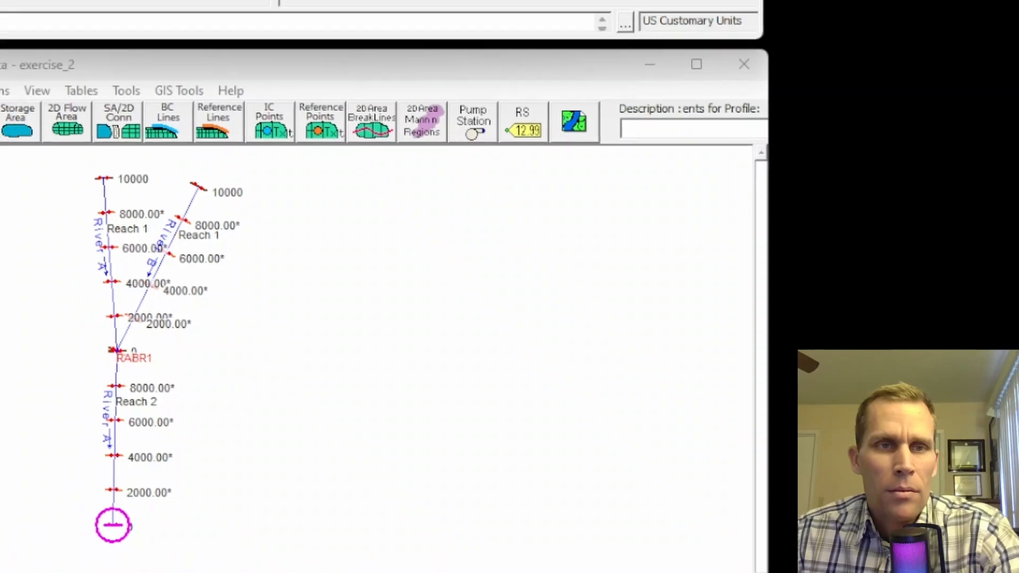
Step: Plot water surface profiles PF 1–PF 3 along all three reaches, then close the plot
left_click(132, 39)
left_click(161, 83)
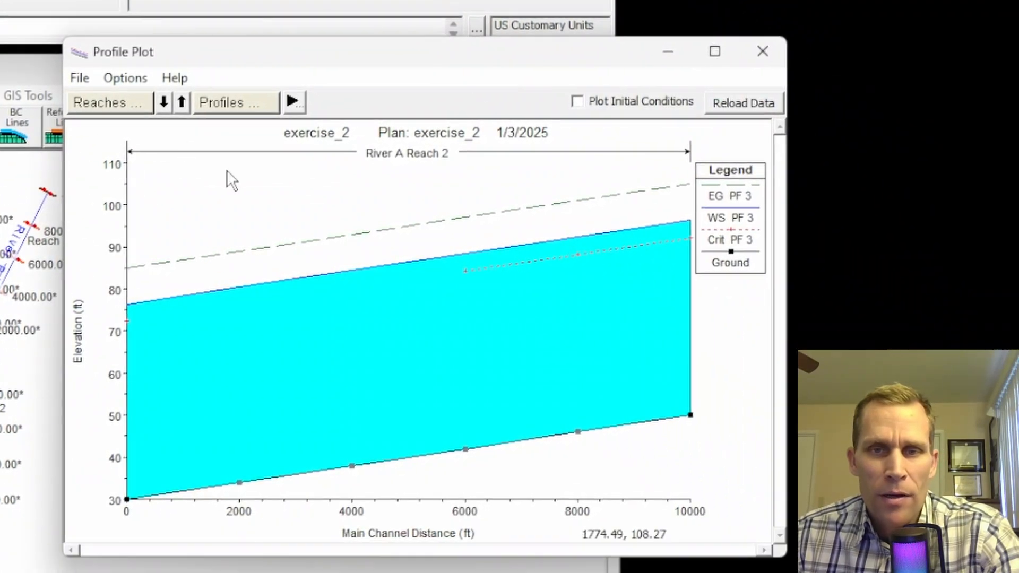
left_click(380, 280)
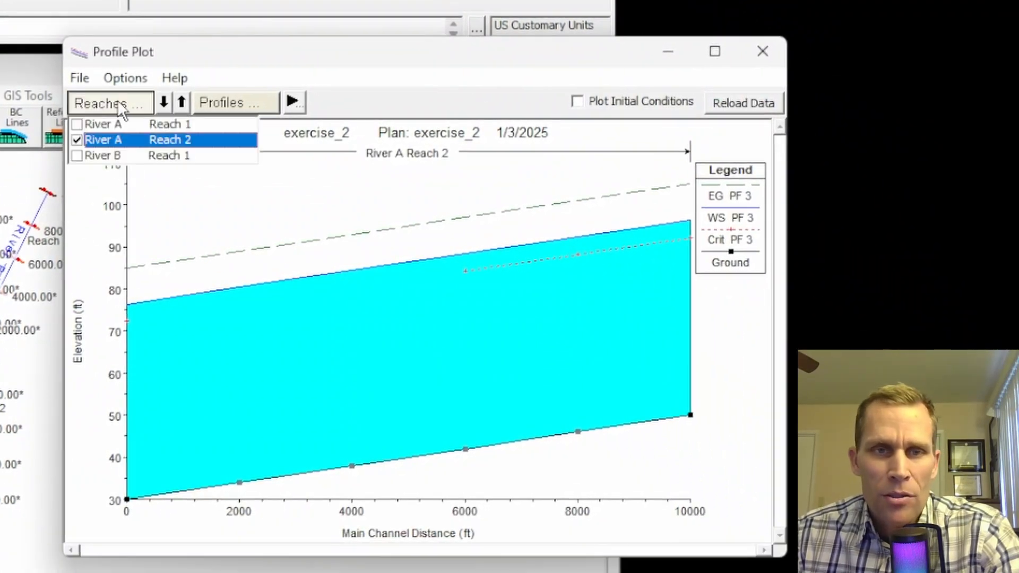
left_click(85, 125)
left_click(78, 155)
left_click(221, 93)
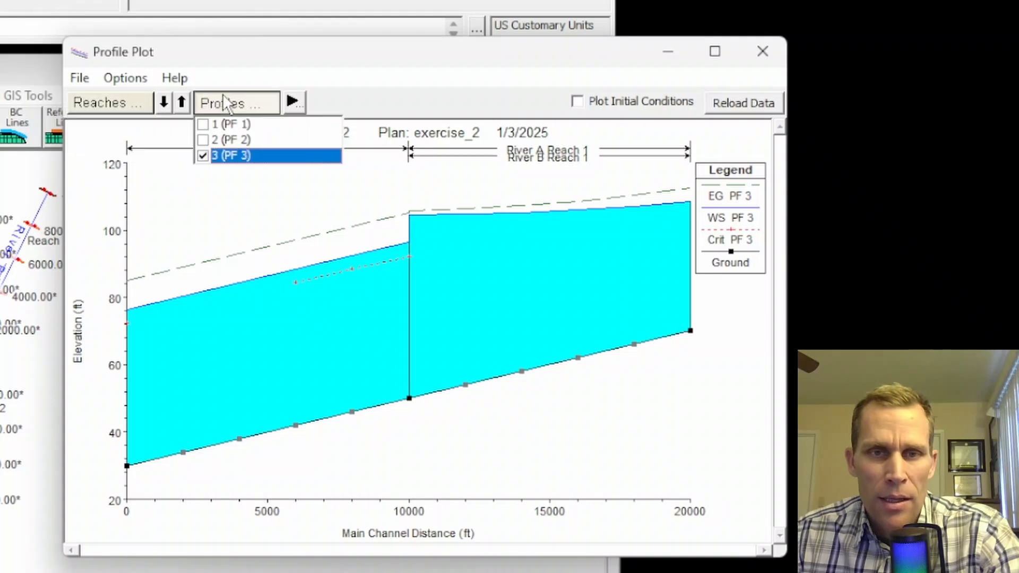
left_click(209, 141)
left_click(205, 124)
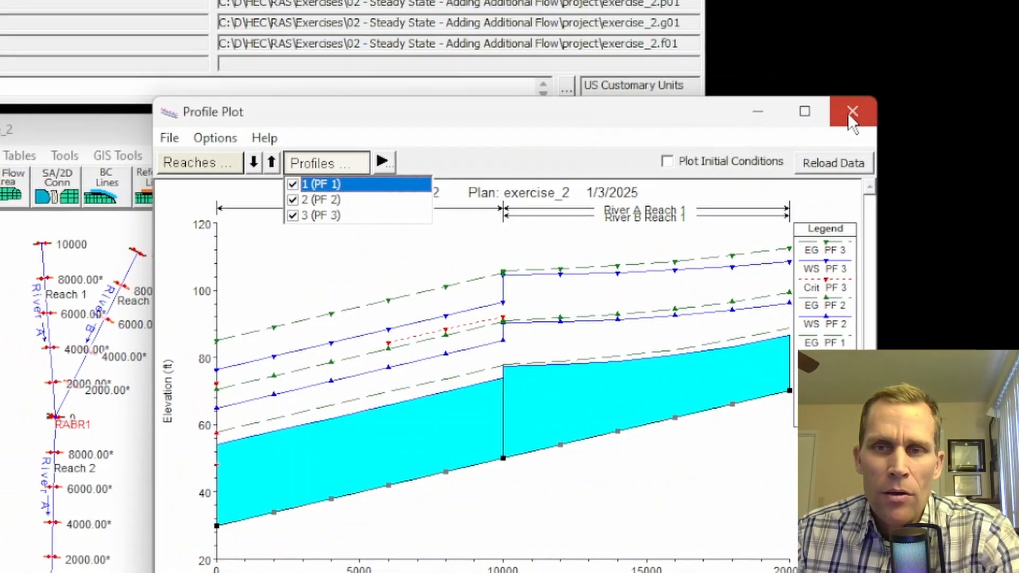
left_click(762, 51)
left_click(108, 22)
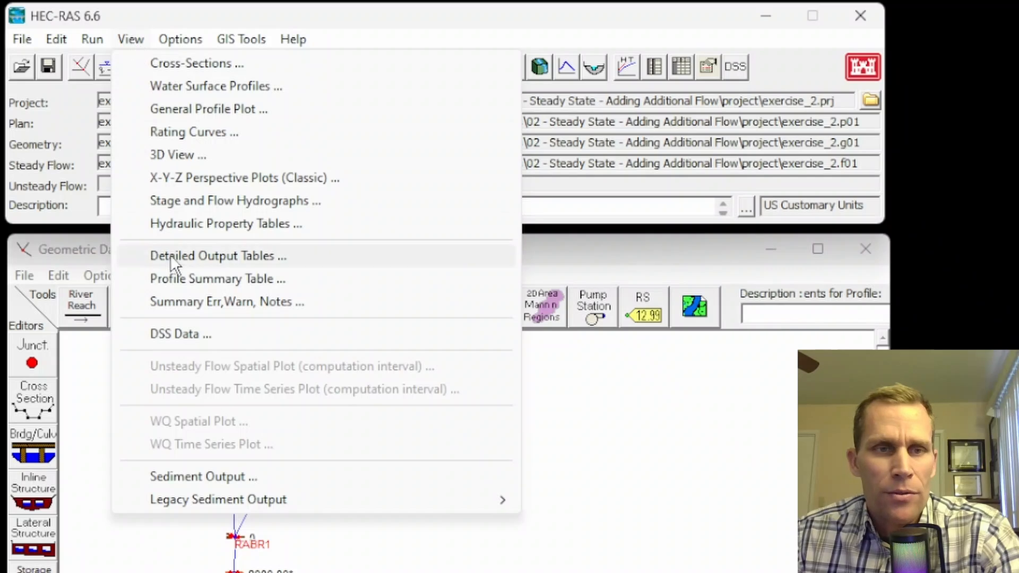
Step: Open the Profile Summary Table and remove PF 3 and PF 1 so only PF 2 shows
left_click(207, 282)
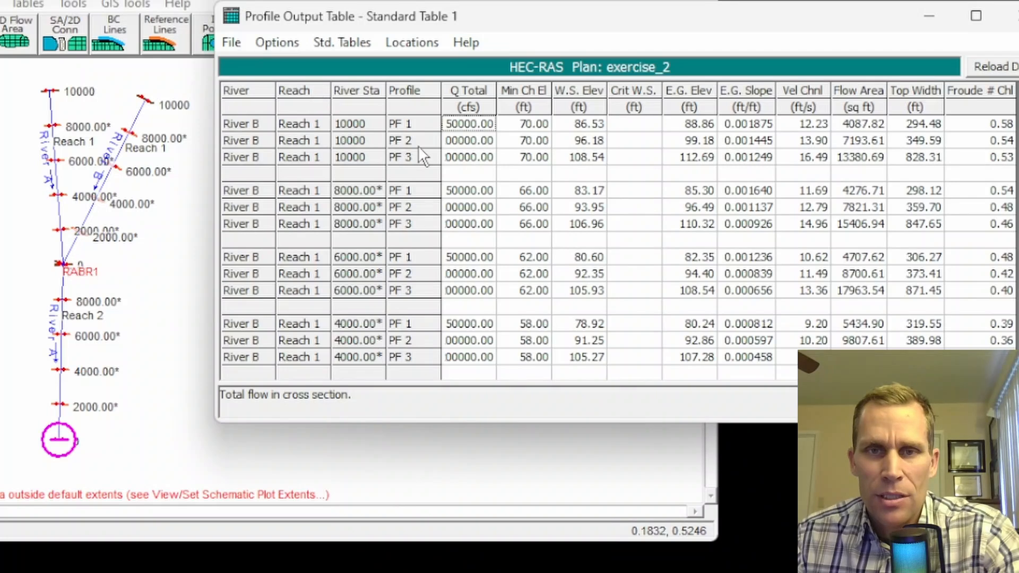
left_click(278, 43)
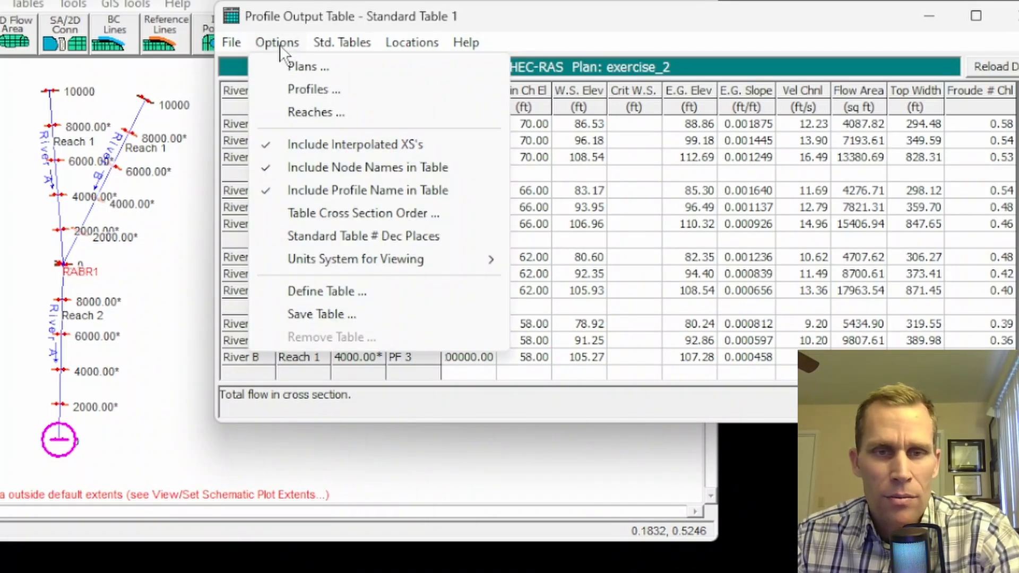
left_click(301, 89)
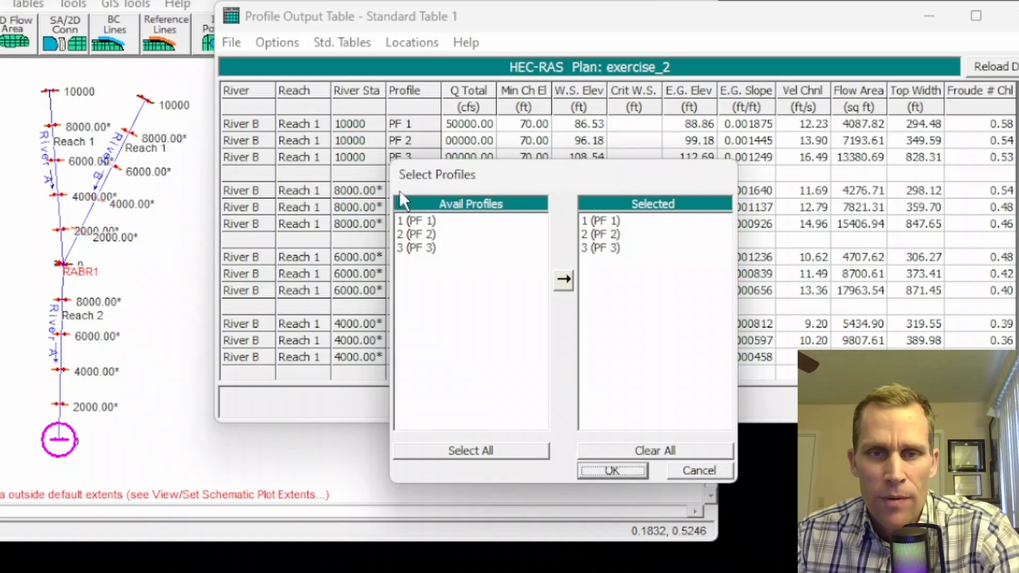
double_click(600, 247)
double_click(594, 218)
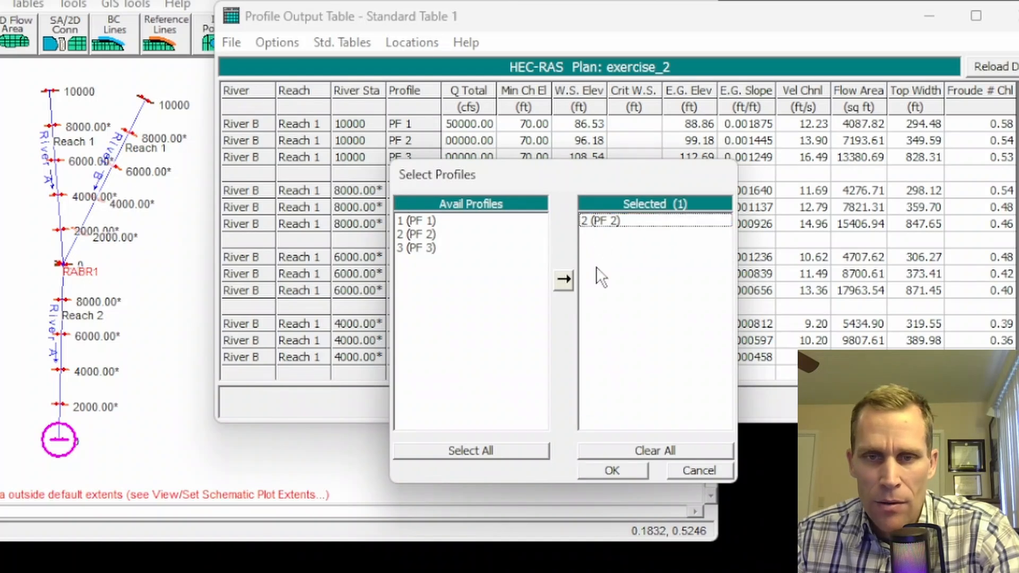
left_click(619, 470)
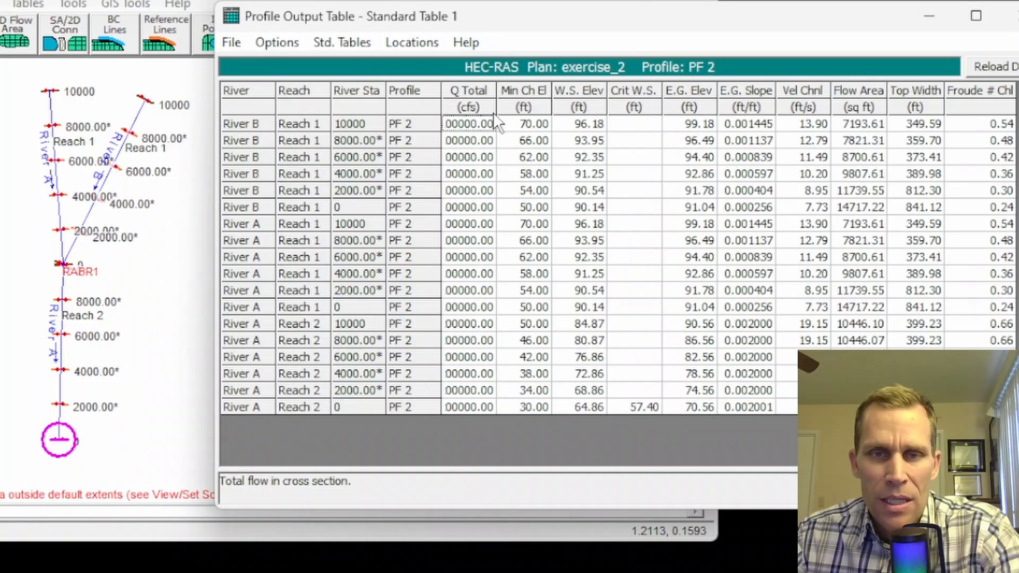
Step: Widen the Q Total column and highlight Reach 2's flows, channel velocities and flow areas
left_click_drag(496, 94, 515, 94)
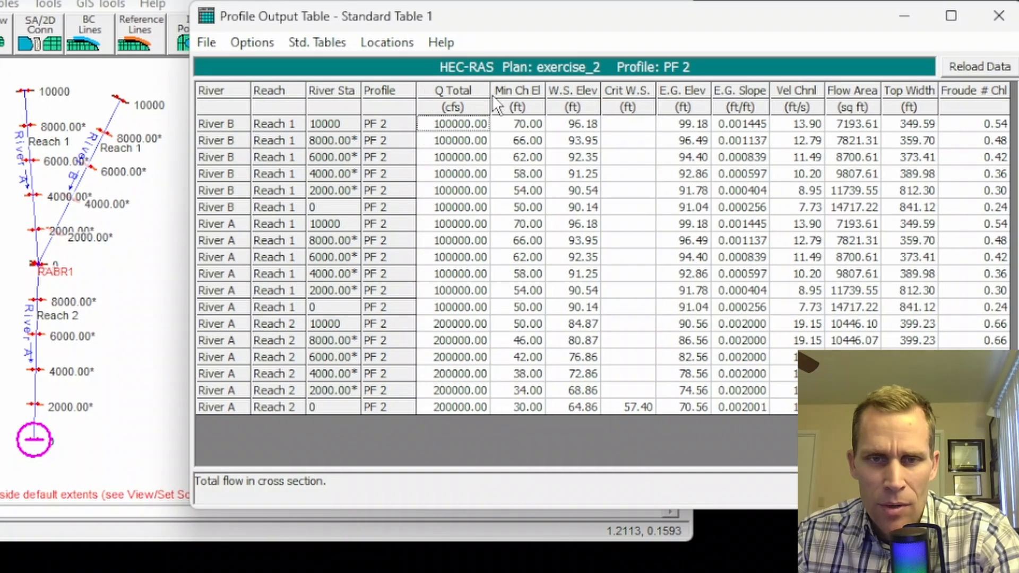
left_click_drag(236, 127, 255, 212)
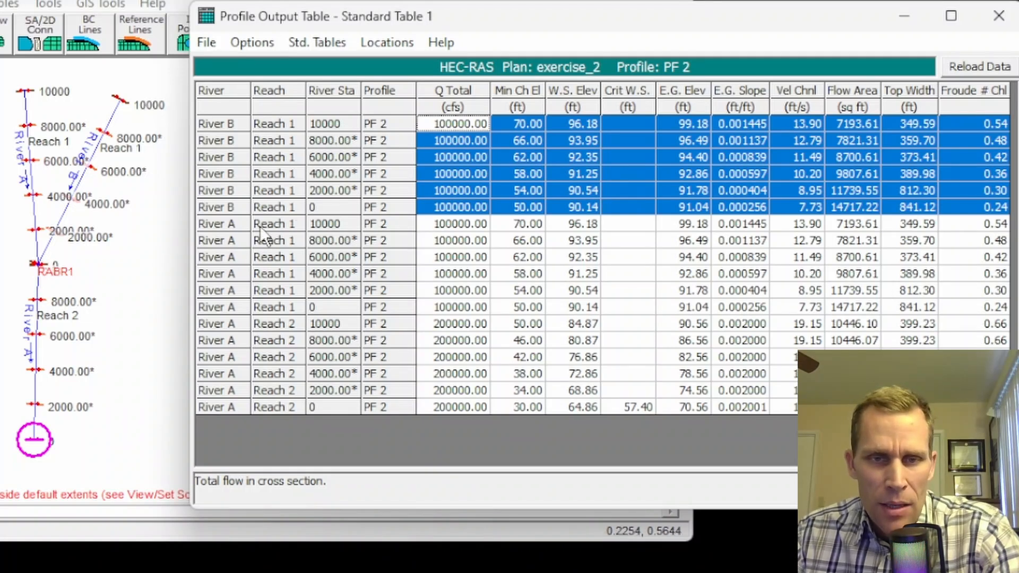
left_click_drag(232, 224, 242, 306)
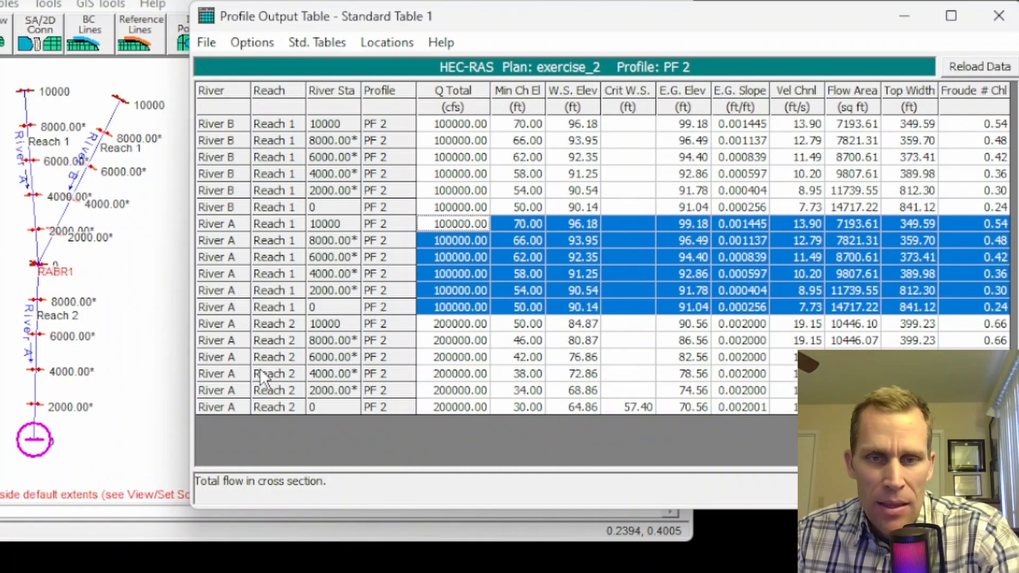
left_click(462, 323)
left_click(260, 327)
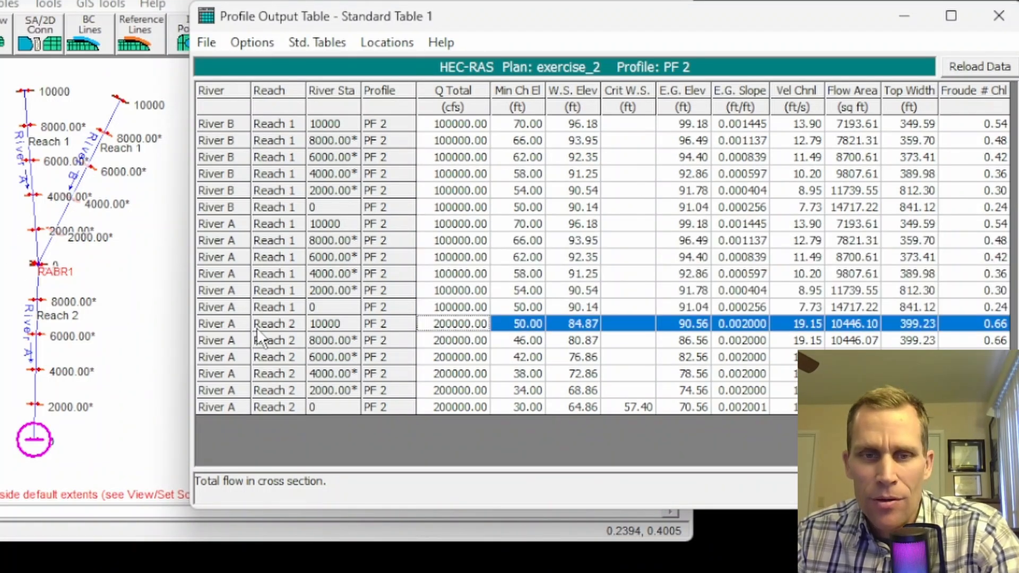
left_click_drag(237, 329, 243, 406)
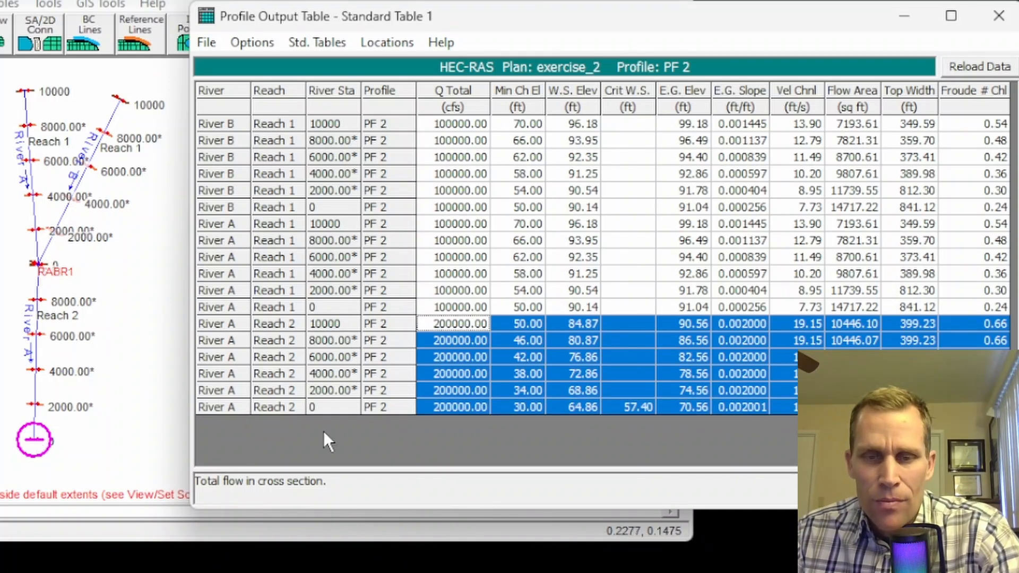
left_click_drag(443, 325, 470, 405)
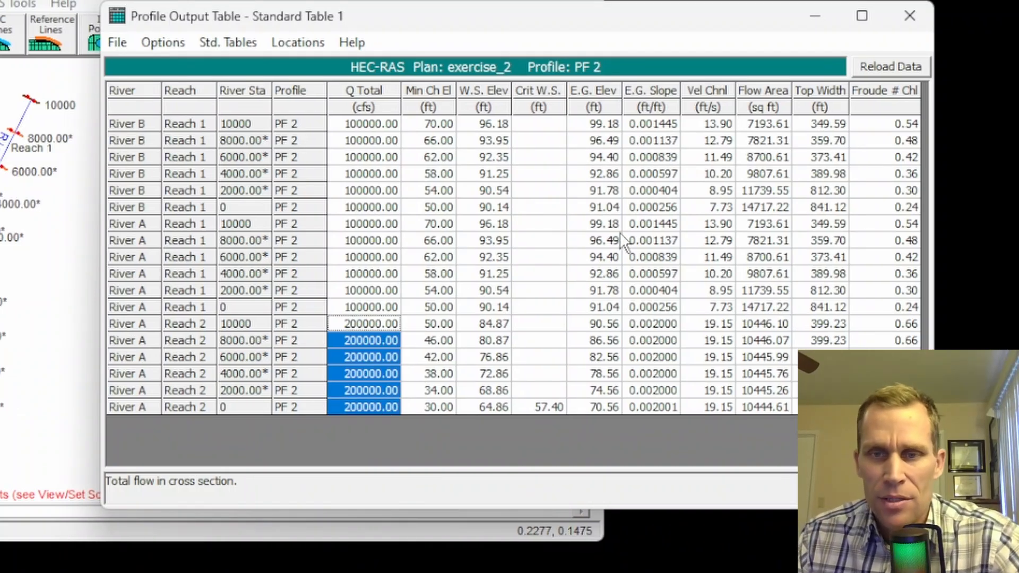
left_click_drag(712, 326, 704, 404)
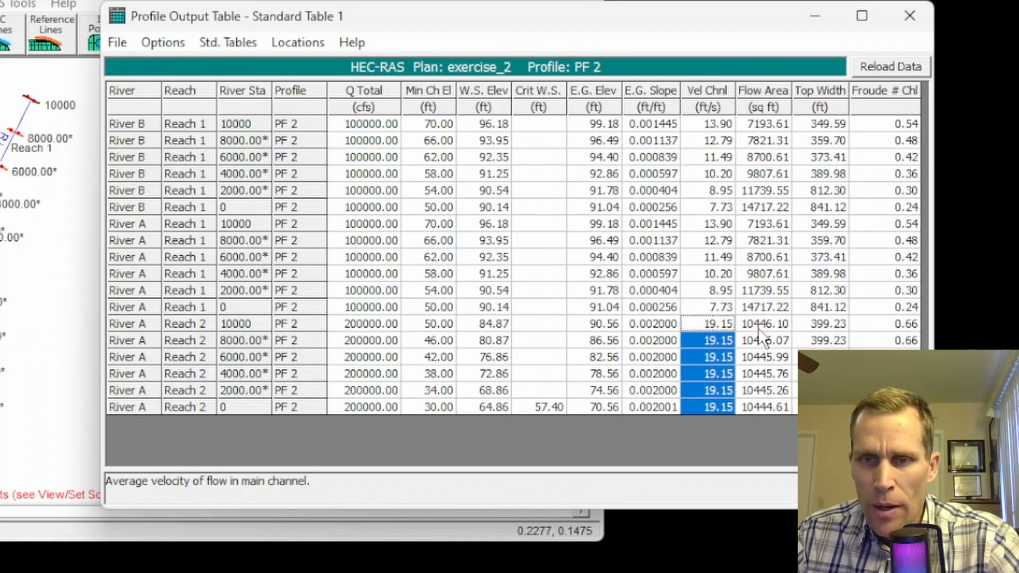
left_click_drag(759, 327, 760, 391)
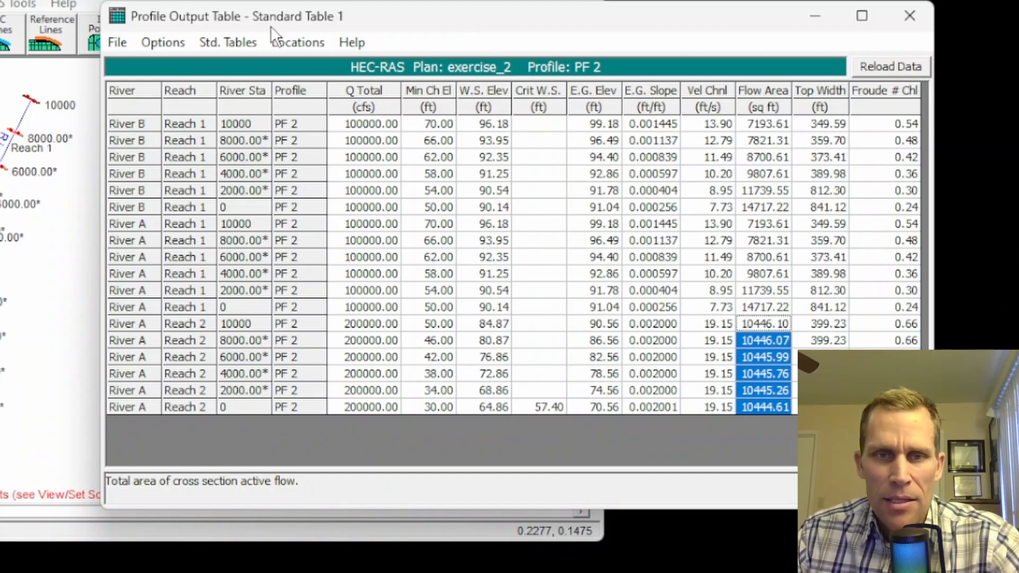
Step: Highlight minimum channel and water surface elevations for every station, 96.18 down to 64.86 ft
left_click(228, 41)
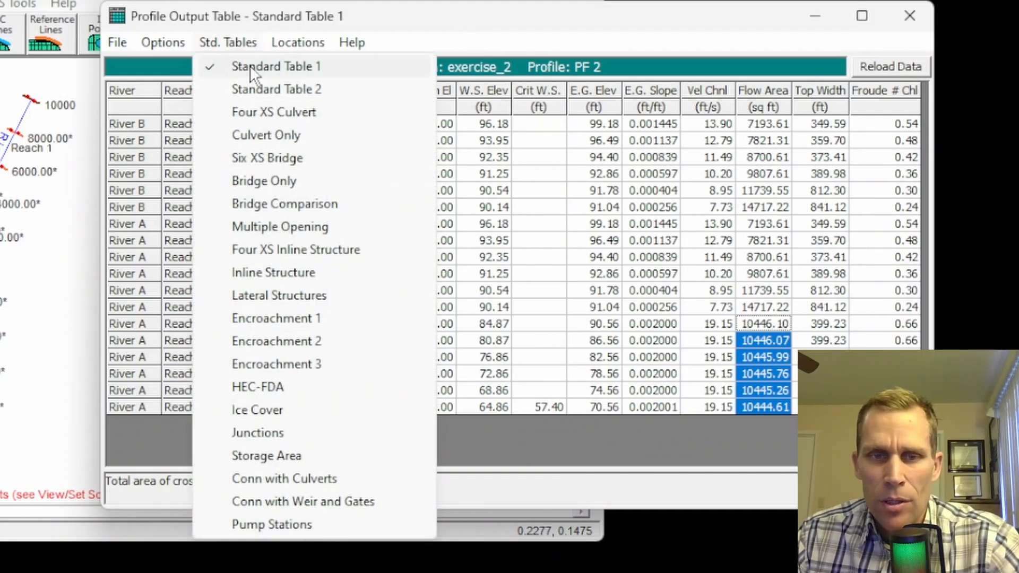
left_click(285, 17)
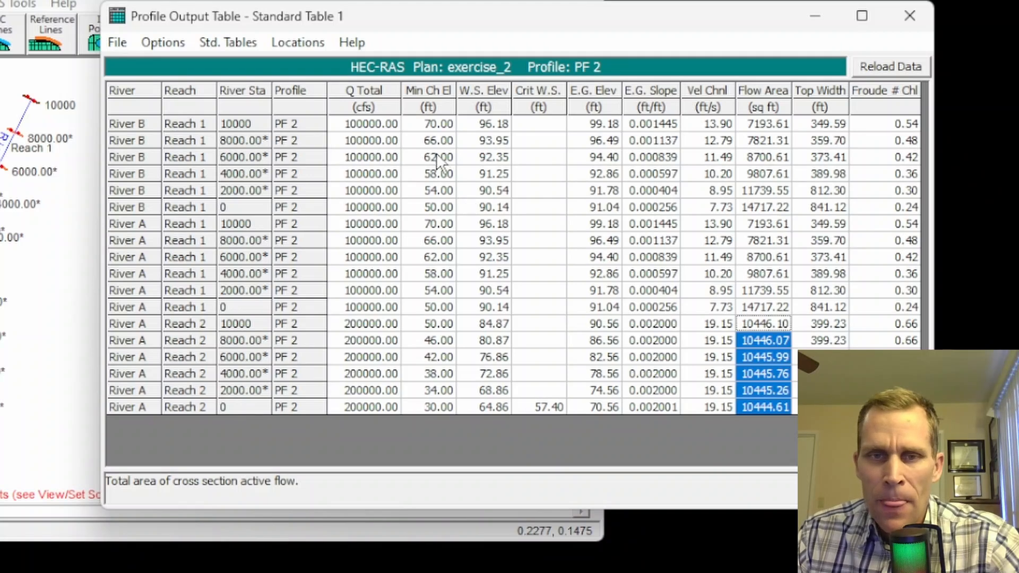
left_click_drag(431, 124, 436, 410)
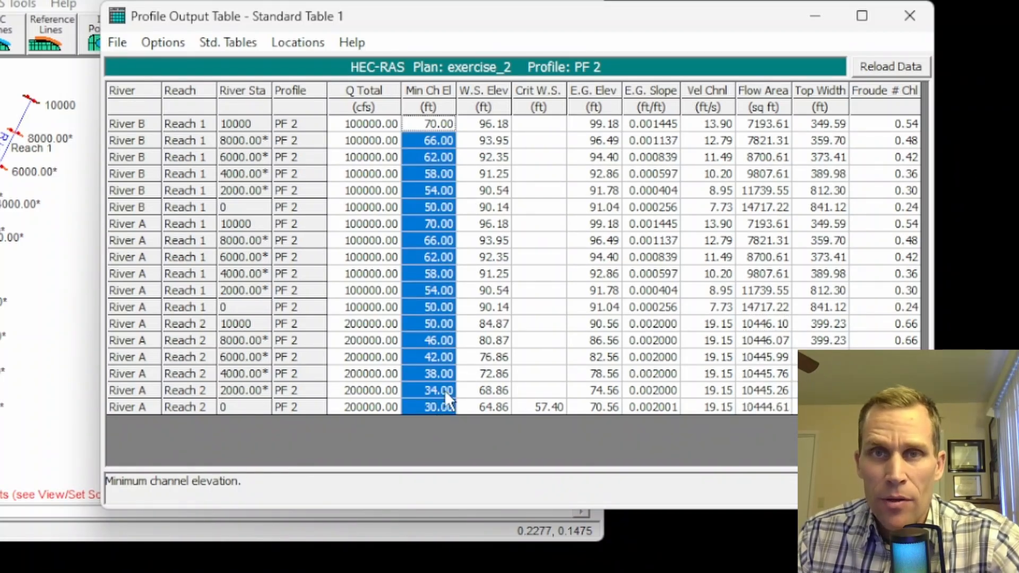
left_click_drag(484, 121, 493, 402)
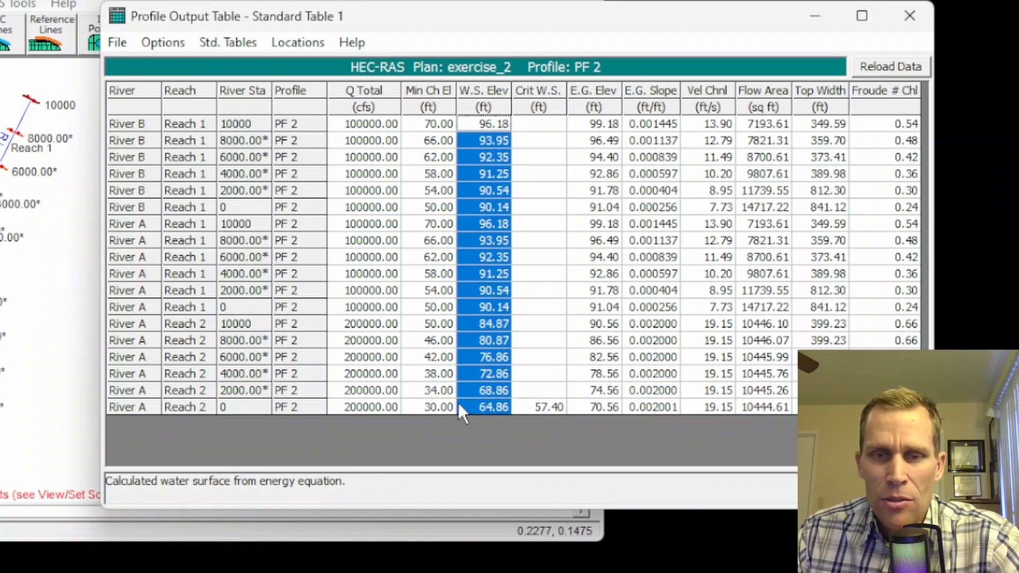
left_click(479, 406)
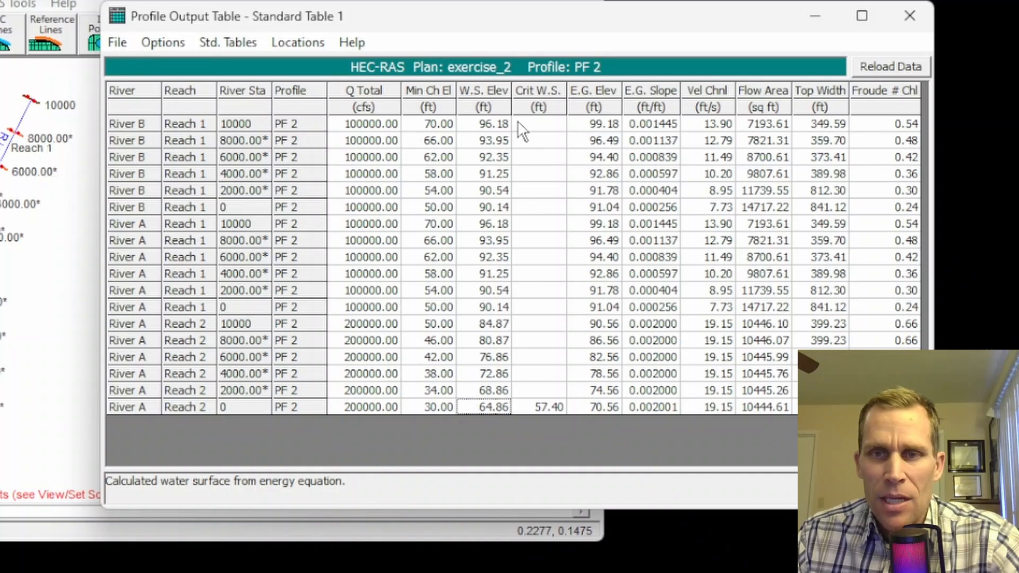
left_click(161, 43)
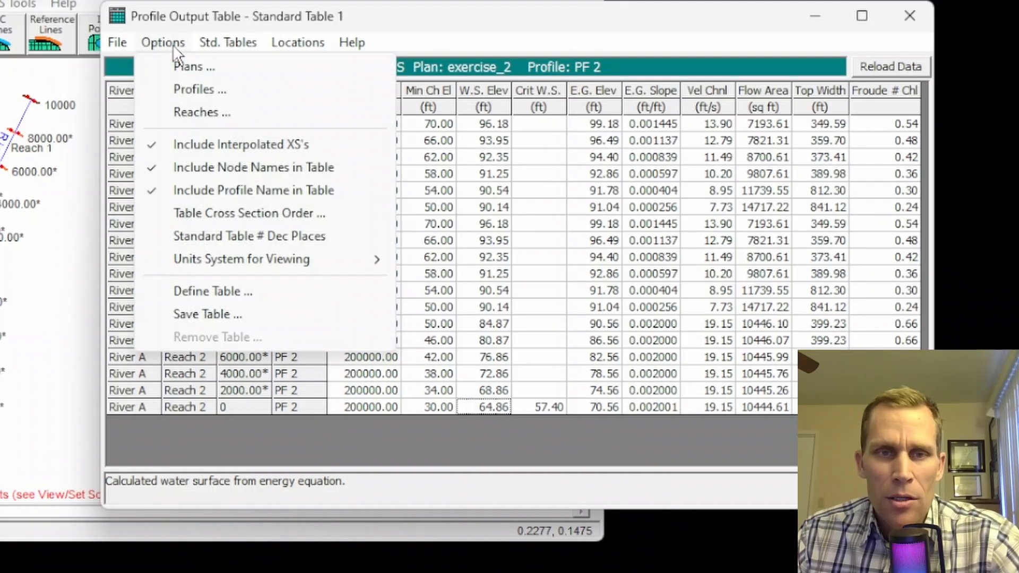
Step: In Define Table, select the fourth column, Crit W.S., to be replaced
left_click(218, 292)
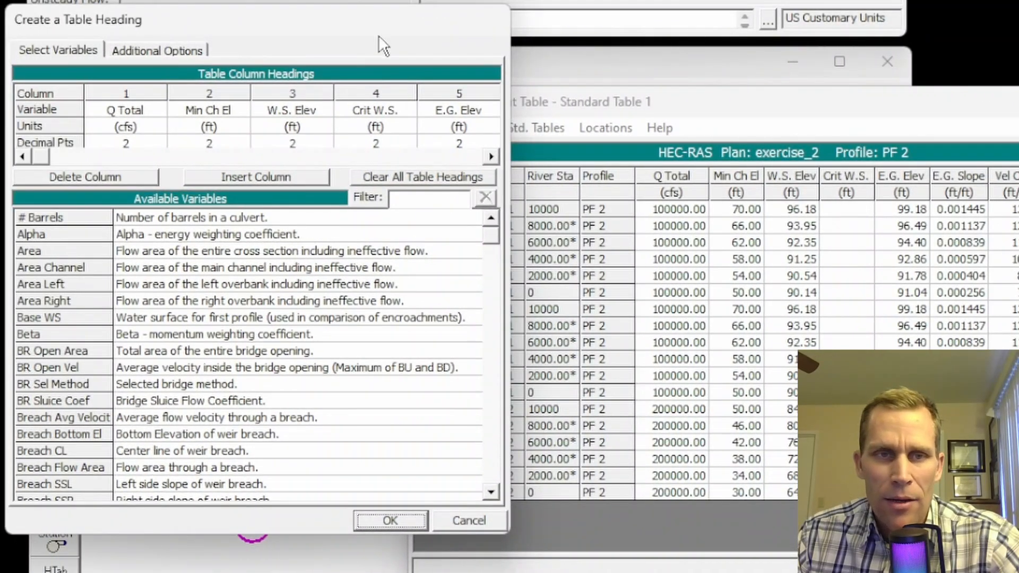
left_click_drag(378, 35, 525, 22)
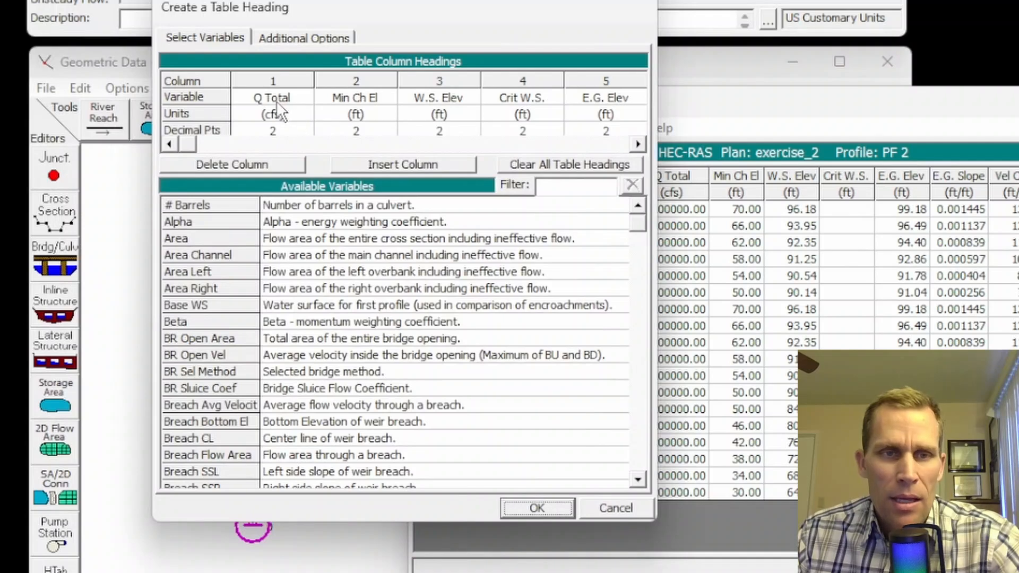
left_click(276, 100)
left_click(365, 79)
left_click(432, 81)
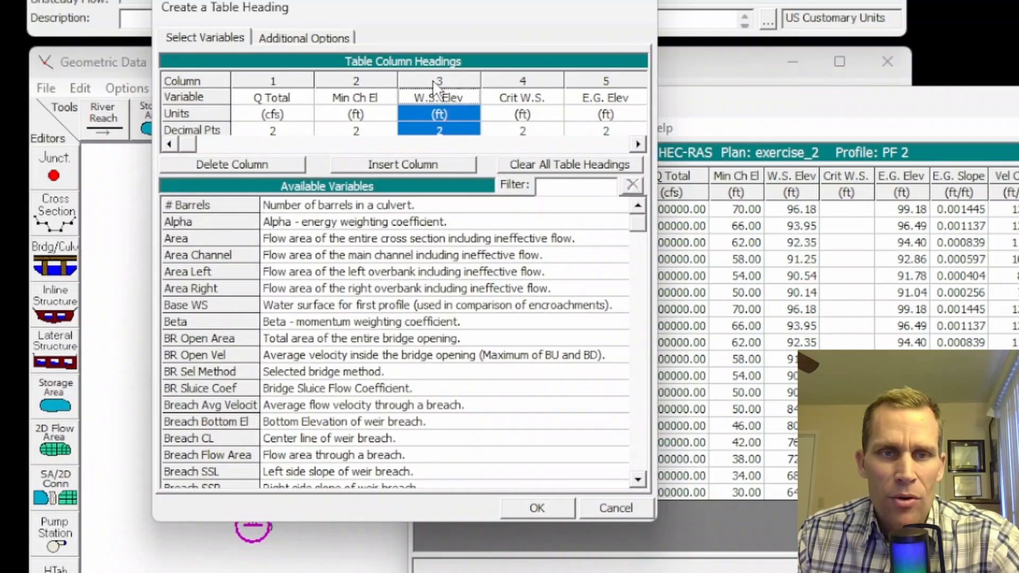
left_click(525, 81)
left_click_drag(539, 8, 358, 21)
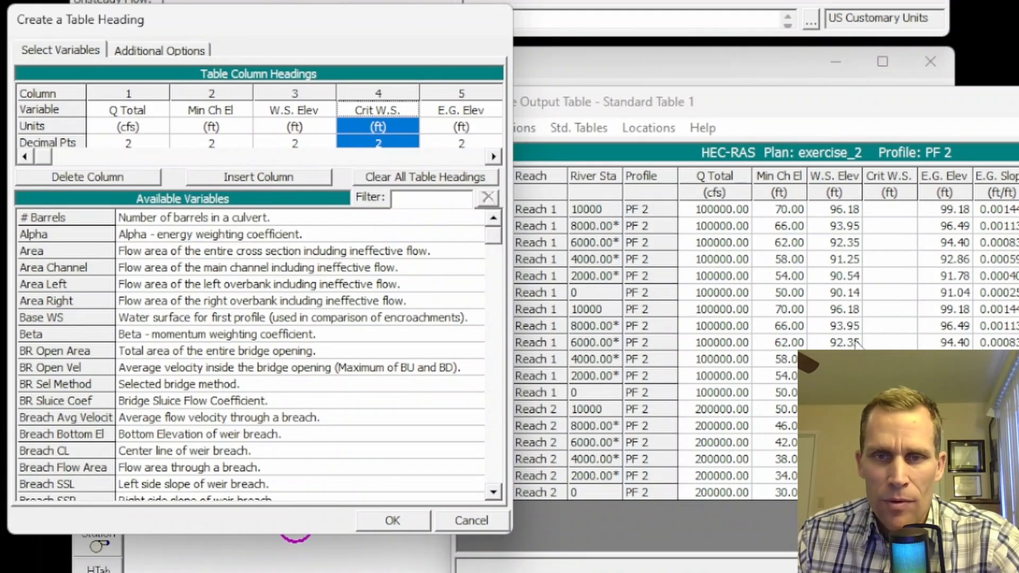
left_click(308, 91)
left_click(373, 92)
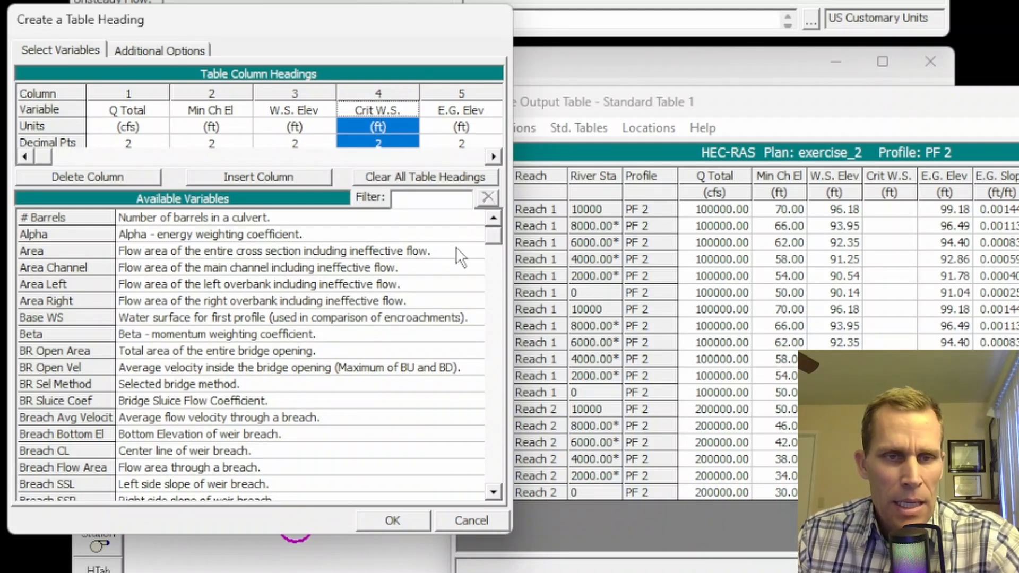
left_click(190, 281)
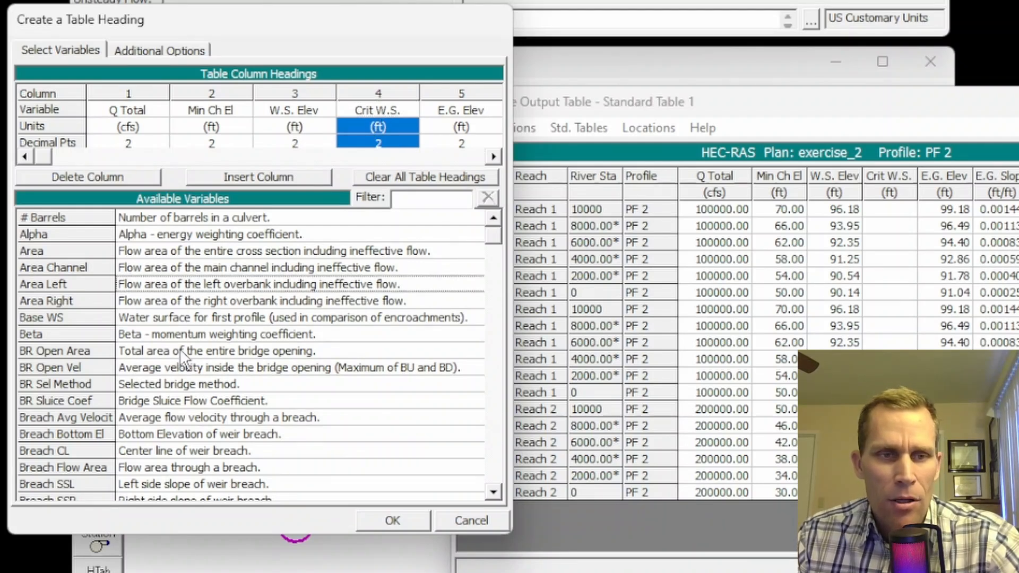
scroll(184, 361, "down", 20)
scroll(180, 338, "up", 15)
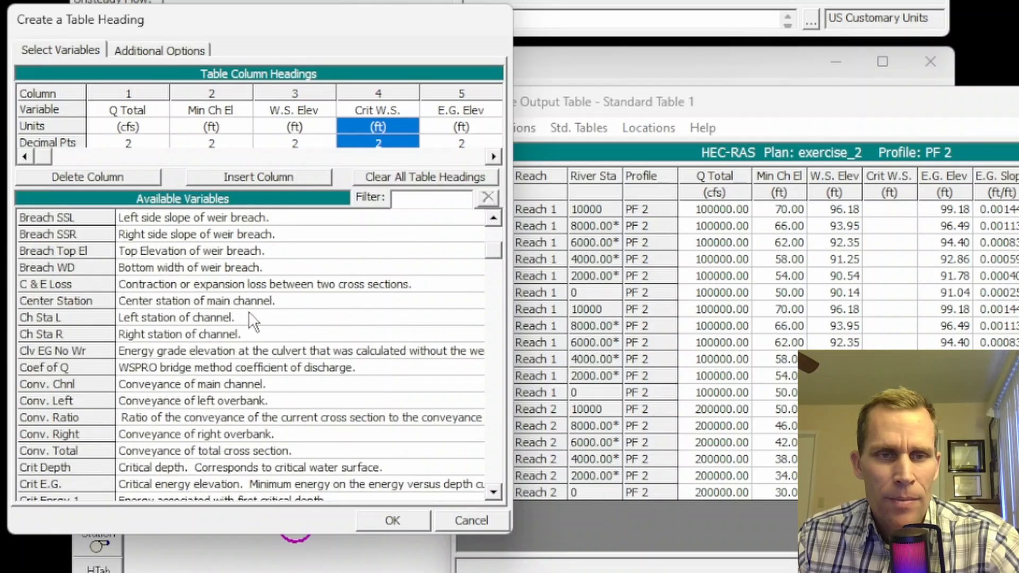
Step: Filter available variables by 'depth' and place Max Chl Dpth into column 4
left_click(445, 199)
type("depth")
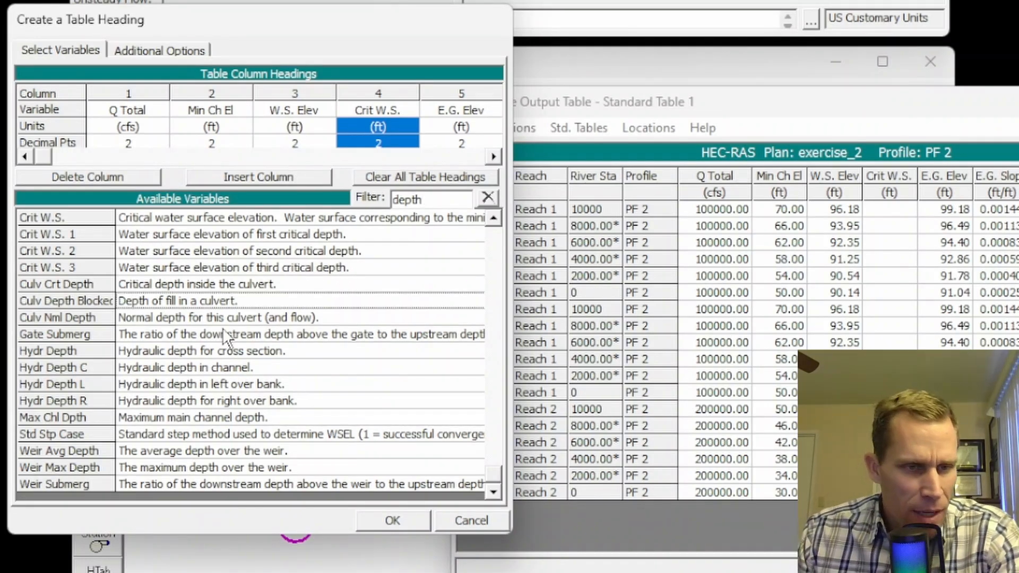
left_click(95, 417)
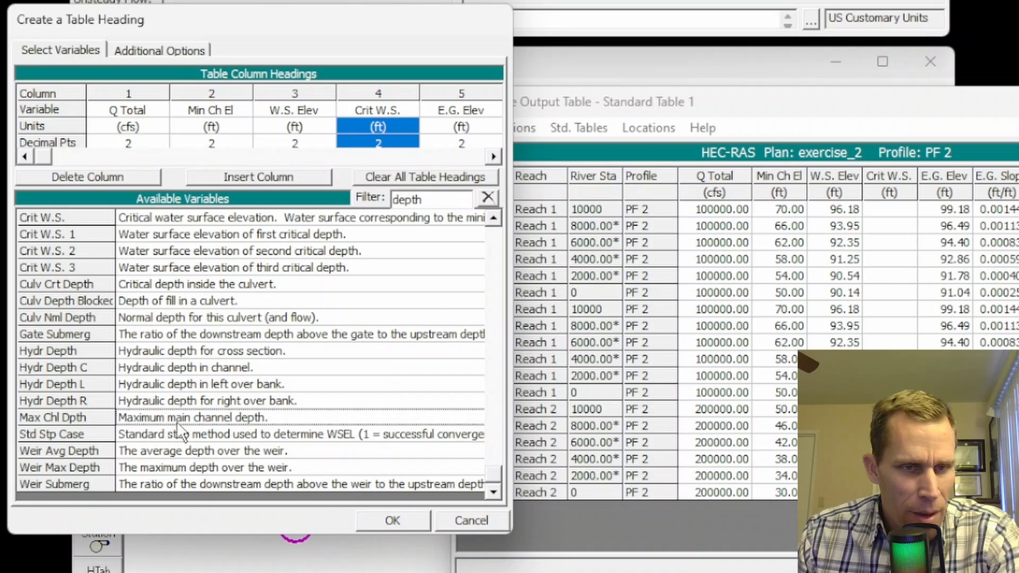
double_click(216, 418)
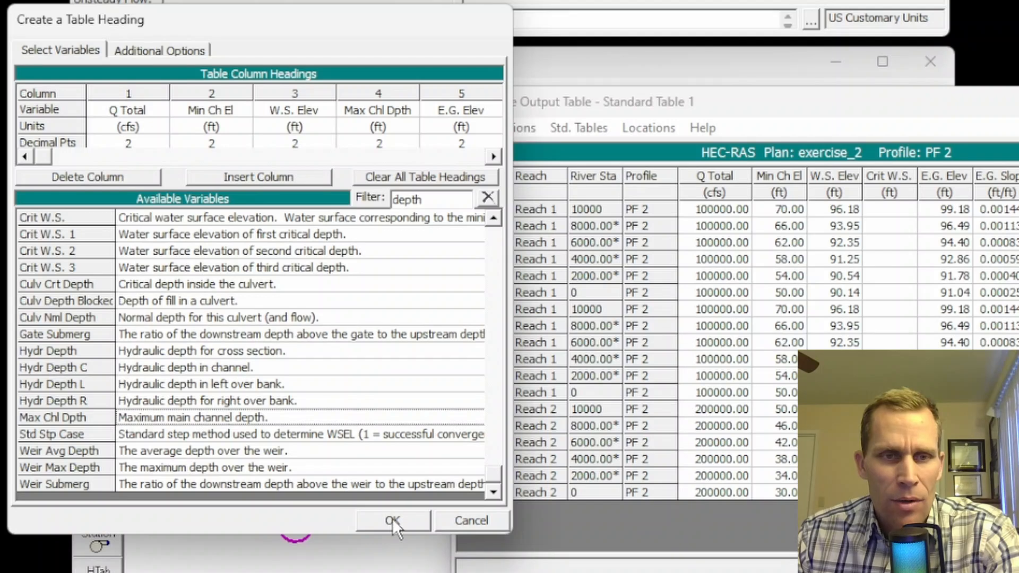
left_click(363, 108)
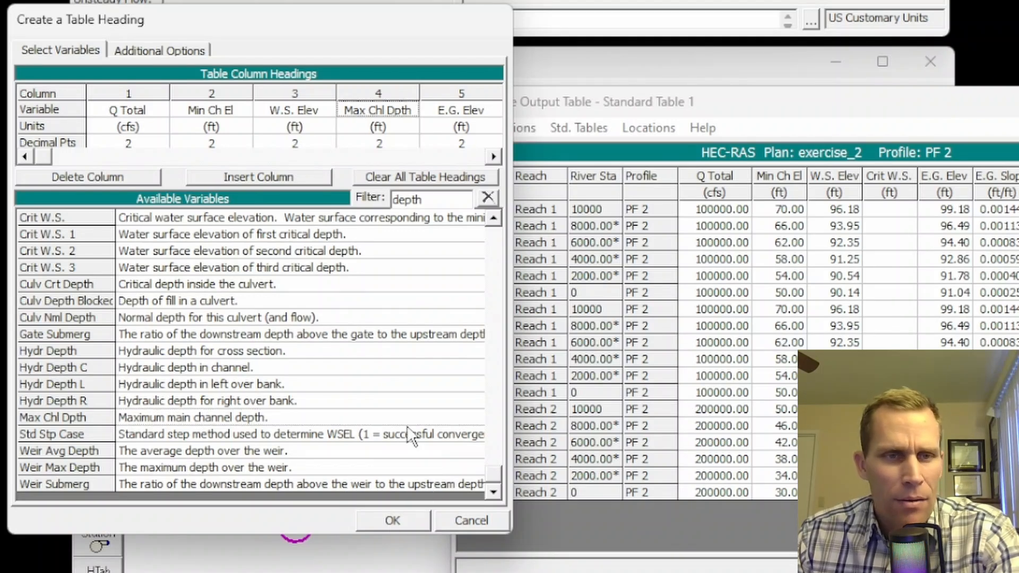
Step: Apply the new column and review the PF 2 Max Chl Dpth values, from 26.18 ft up
left_click(393, 518)
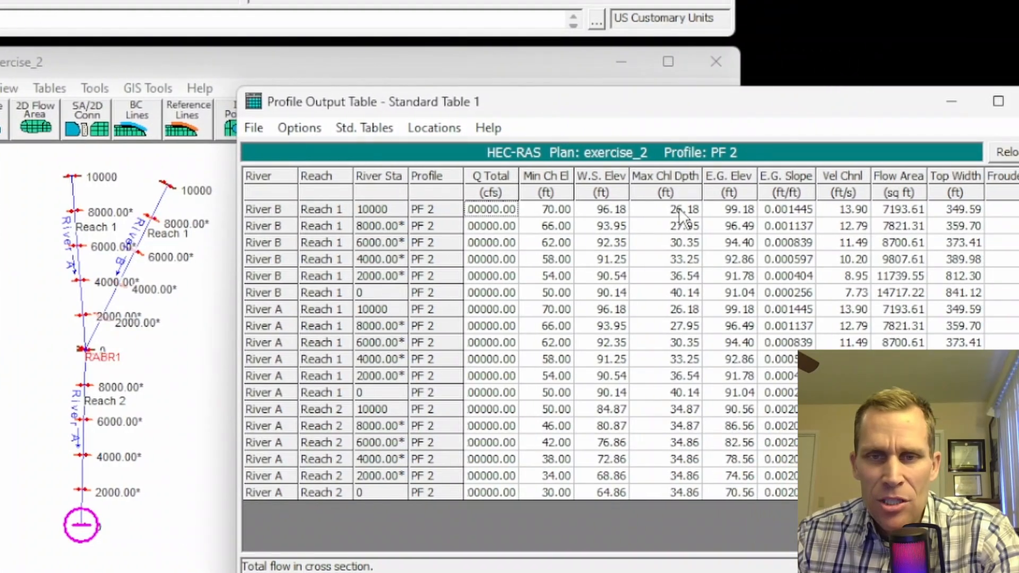
left_click_drag(823, 209, 832, 476)
left_click_drag(688, 475, 671, 495)
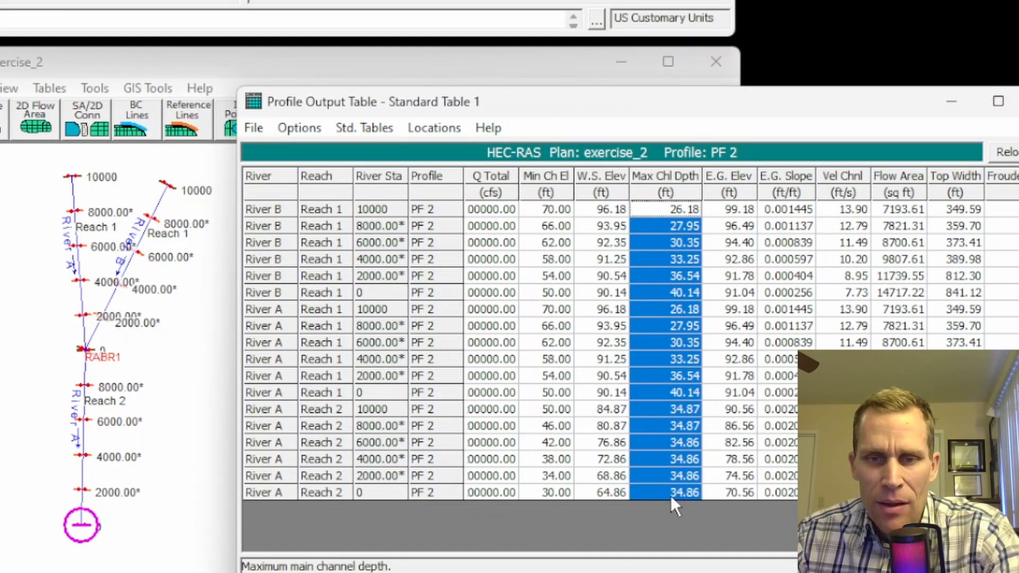
left_click(667, 493)
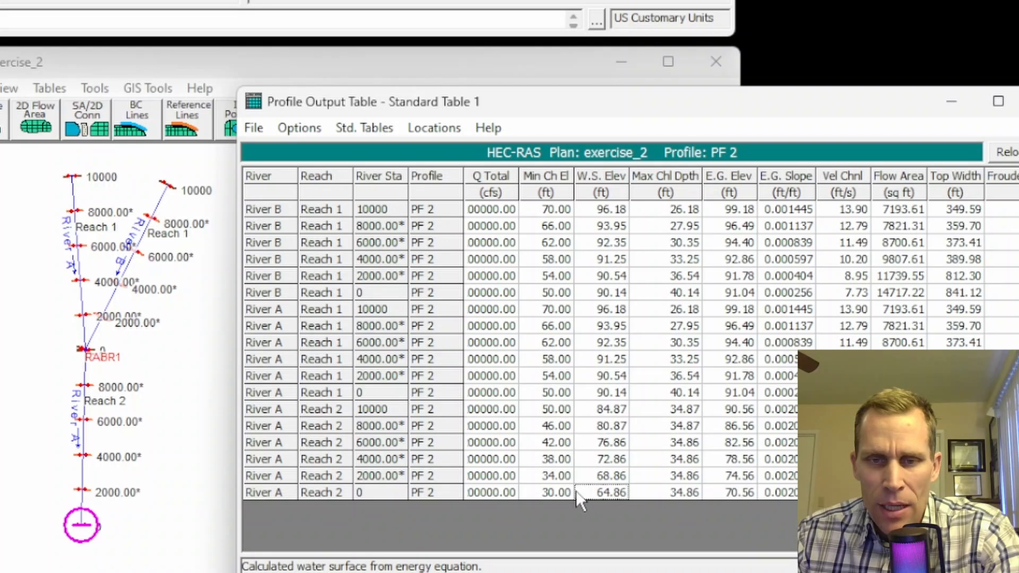
left_click(563, 492)
left_click_drag(677, 209, 689, 494)
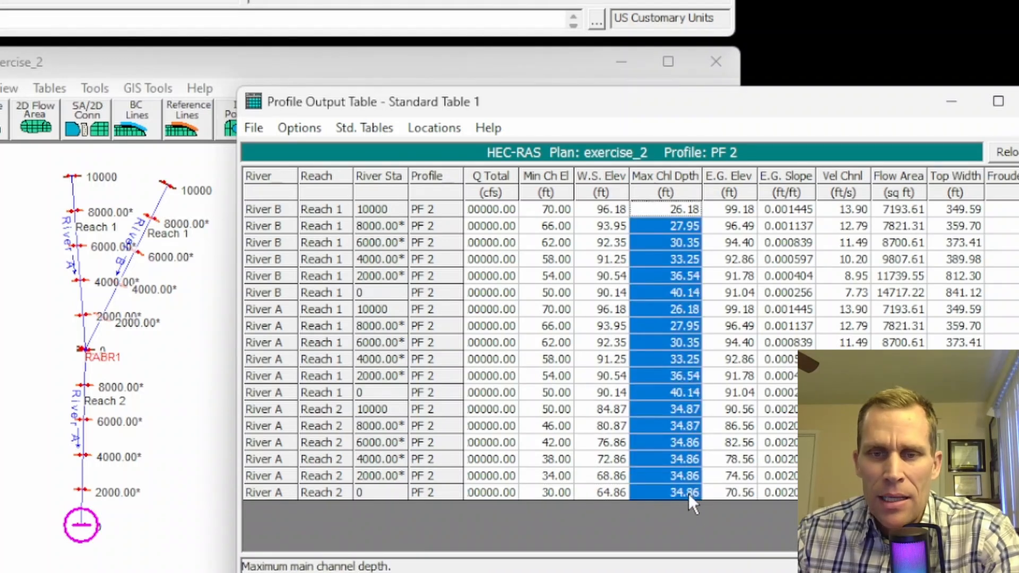
left_click(650, 359)
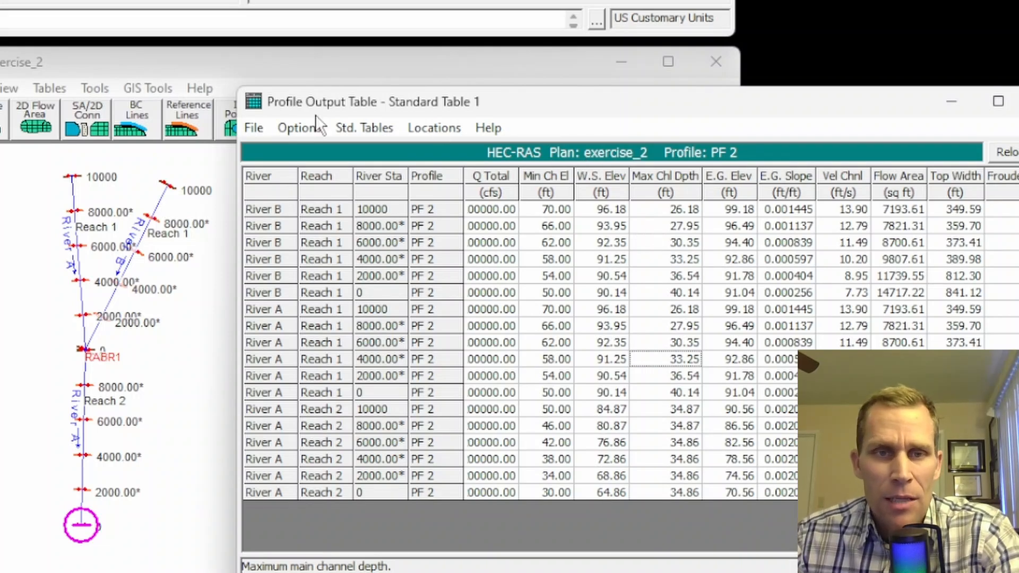
left_click(298, 129)
Step: Save the current table layout as the user table 'Standard 1 w Depth'
left_click(350, 398)
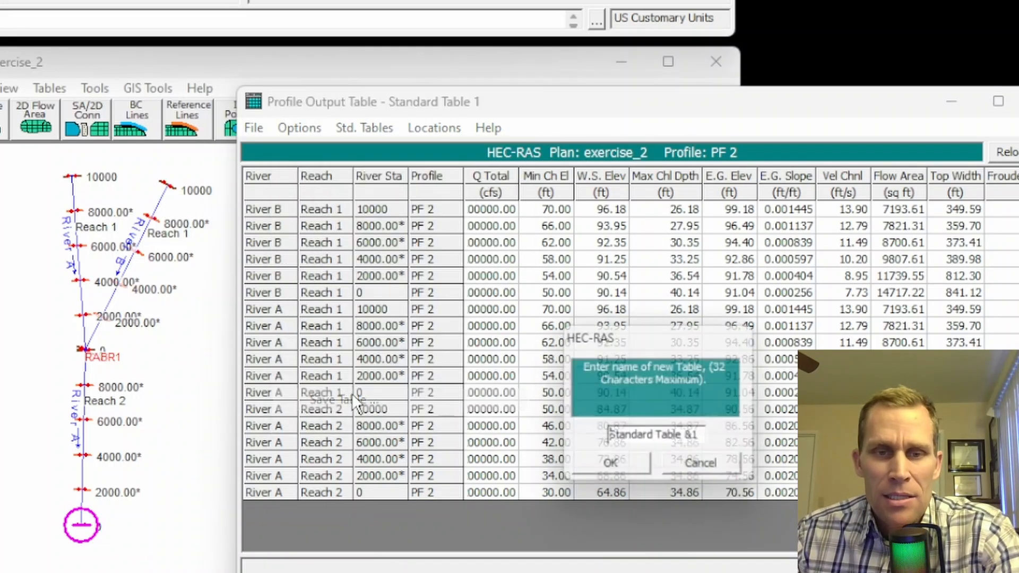
left_click_drag(703, 438, 465, 437)
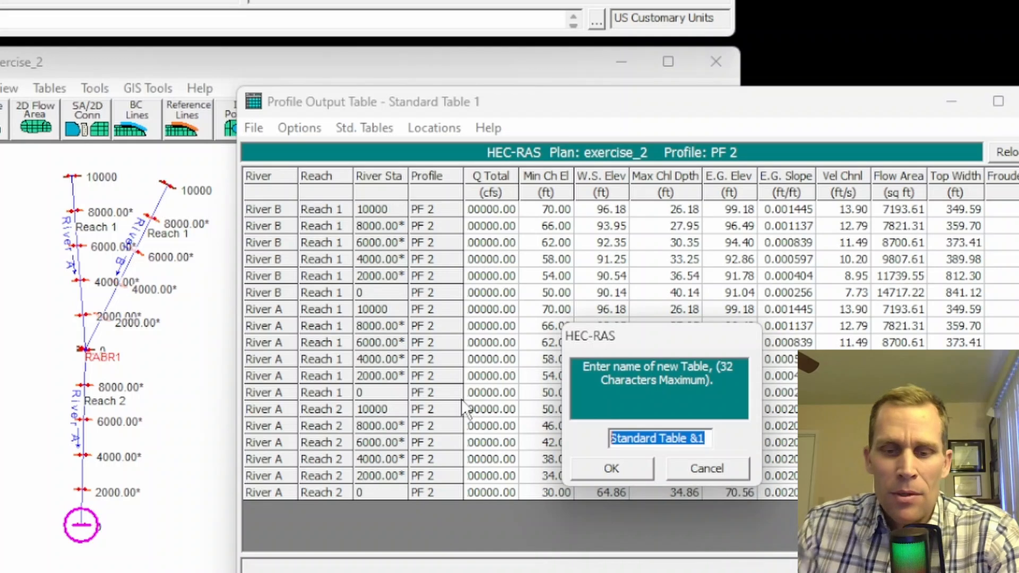
type("Standard 1 w Depth")
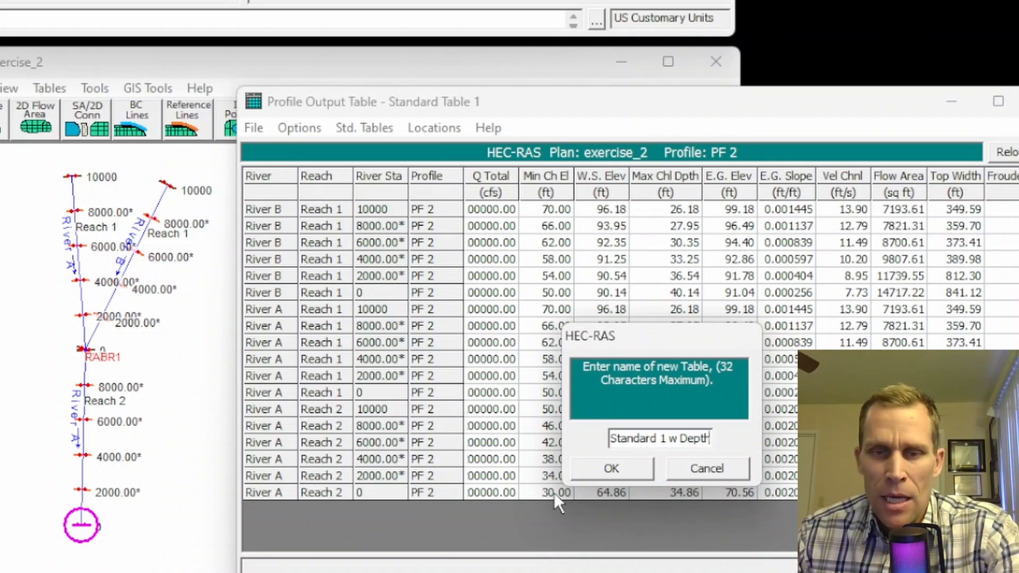
left_click(603, 460)
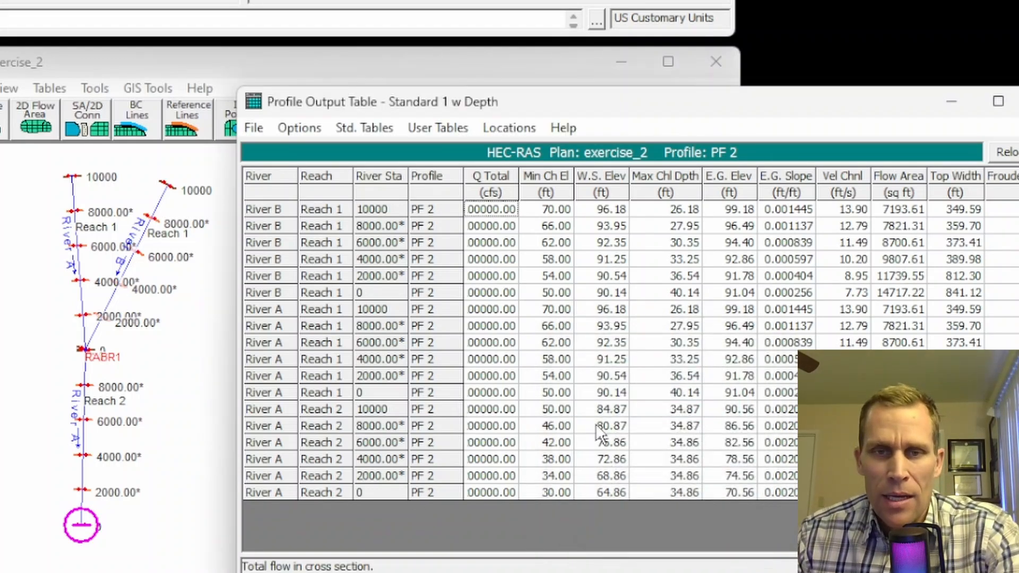
left_click(432, 130)
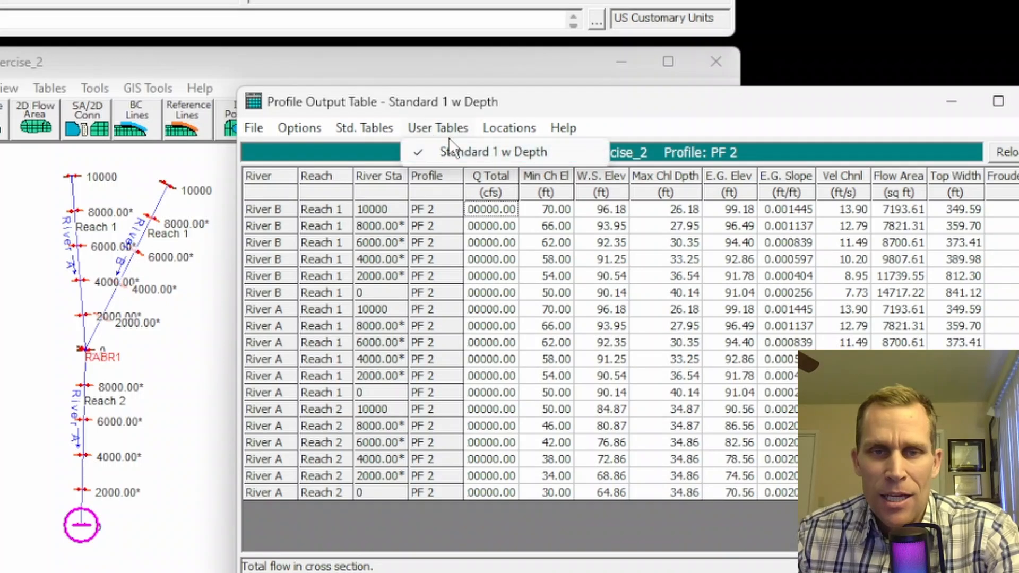
left_click(372, 125)
Step: Show the Six XS Bridge table, then Junctions, checking 100000 cfs per river and 200000 downstream
left_click(379, 235)
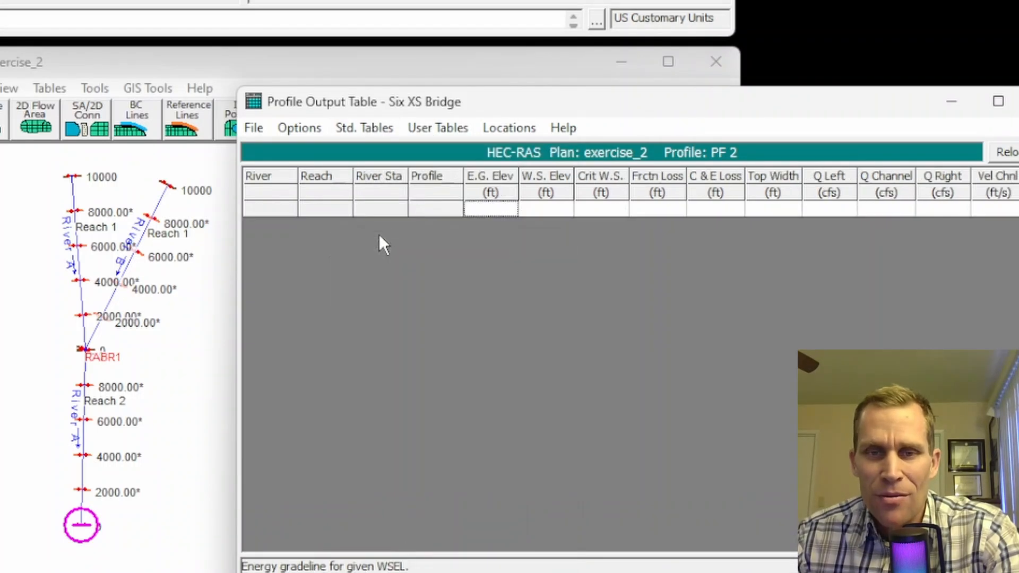
left_click(364, 127)
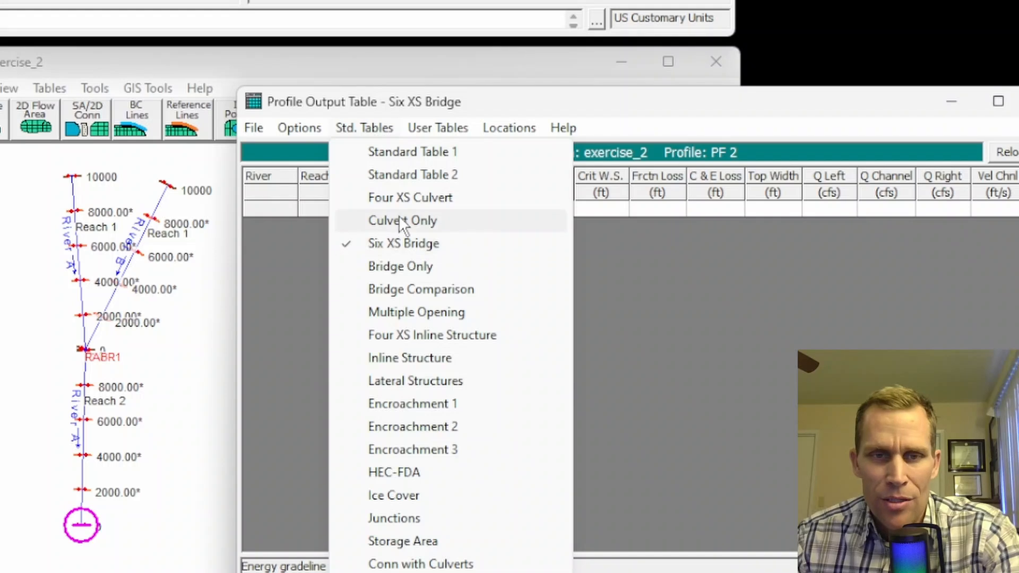
left_click(406, 518)
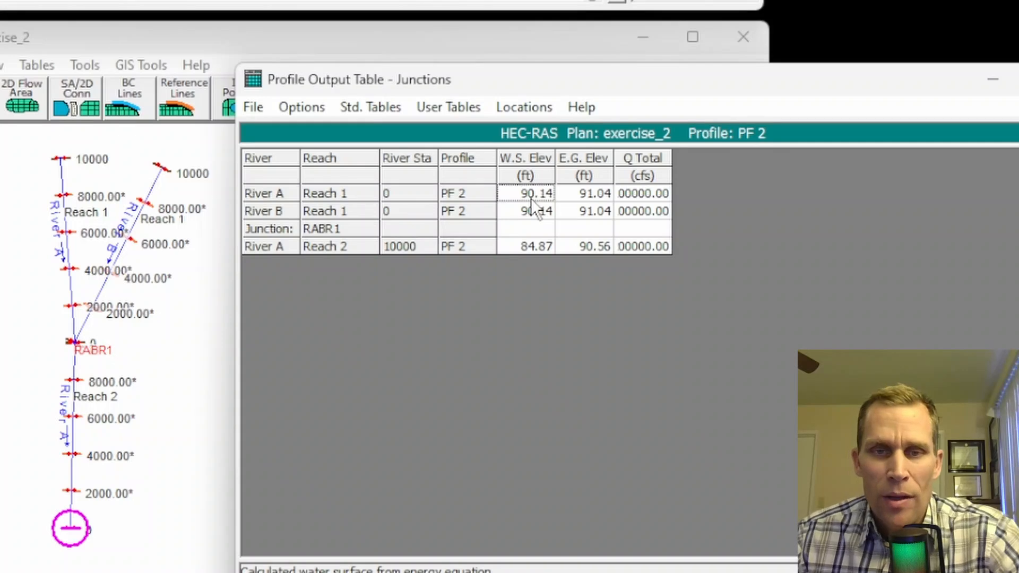
left_click(531, 212)
left_click(533, 250)
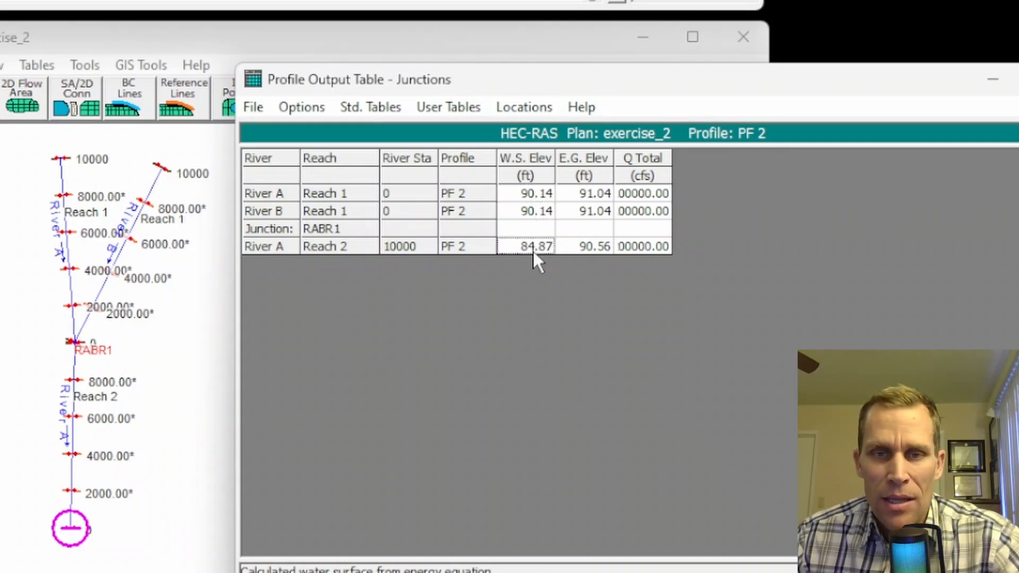
left_click(587, 195)
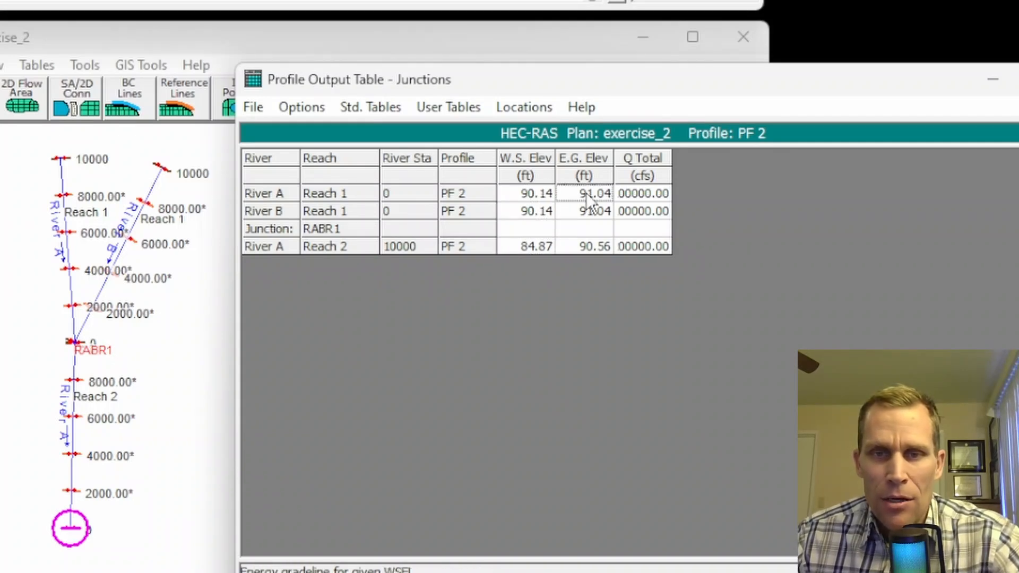
left_click(629, 196)
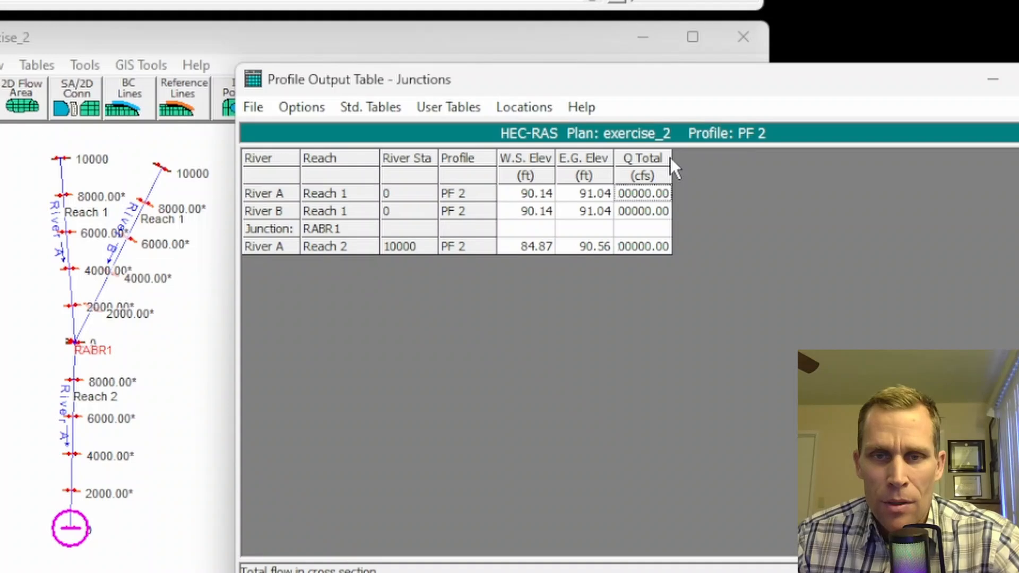
Step: Widen the Q Total column and switch back to the Standard 1 w Depth table
left_click_drag(671, 157, 716, 158)
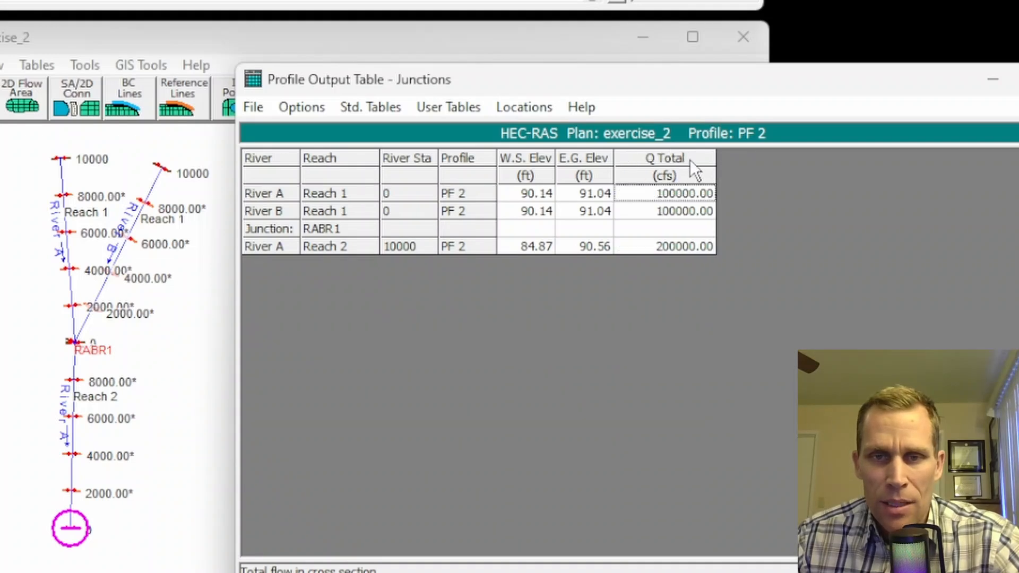
left_click(461, 107)
left_click(477, 133)
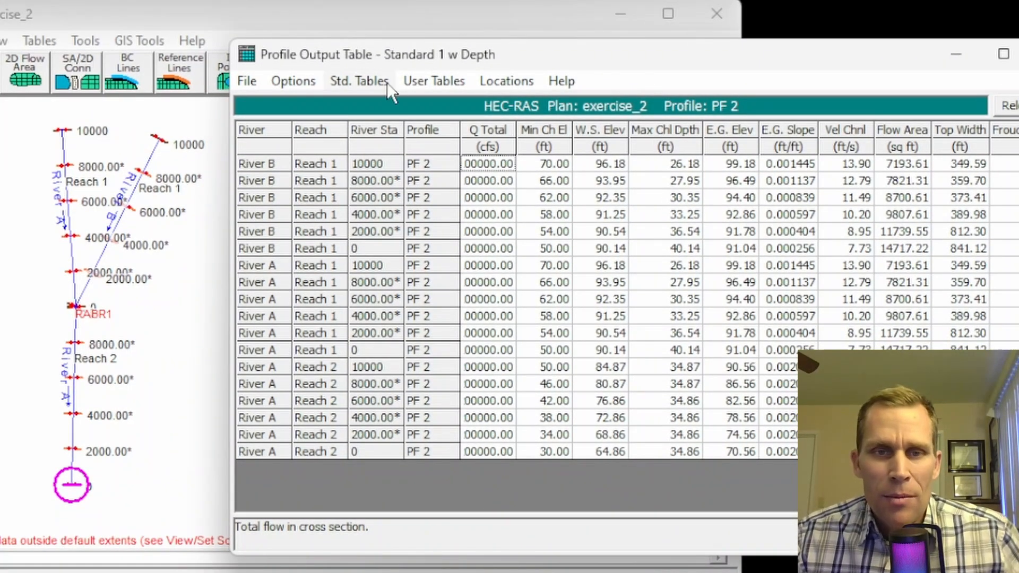
Step: Browse the table lists, select the Max Chl Dpth column, and close the Profile Output Table
left_click(366, 81)
left_click(499, 52)
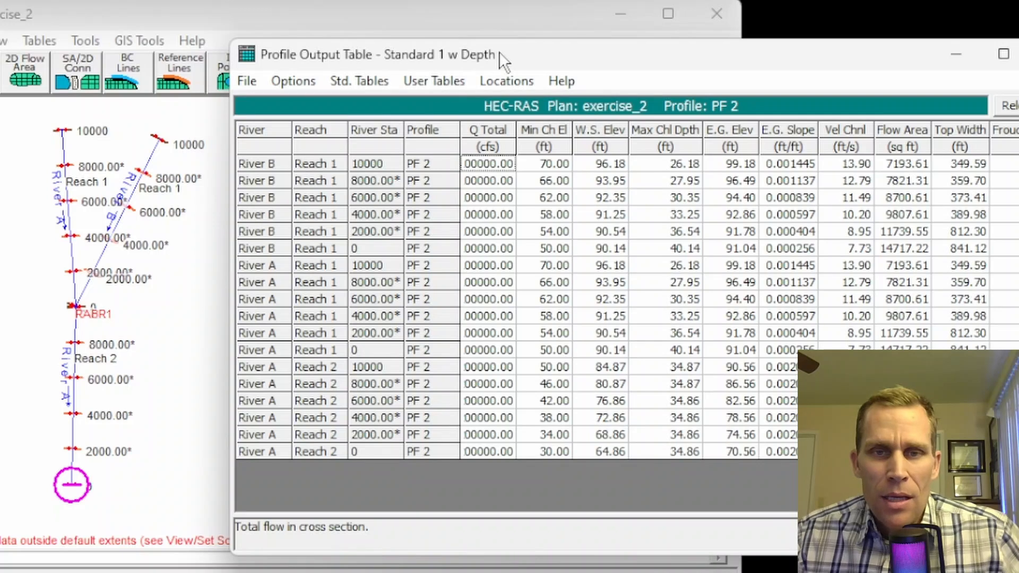
left_click_drag(655, 162, 655, 452)
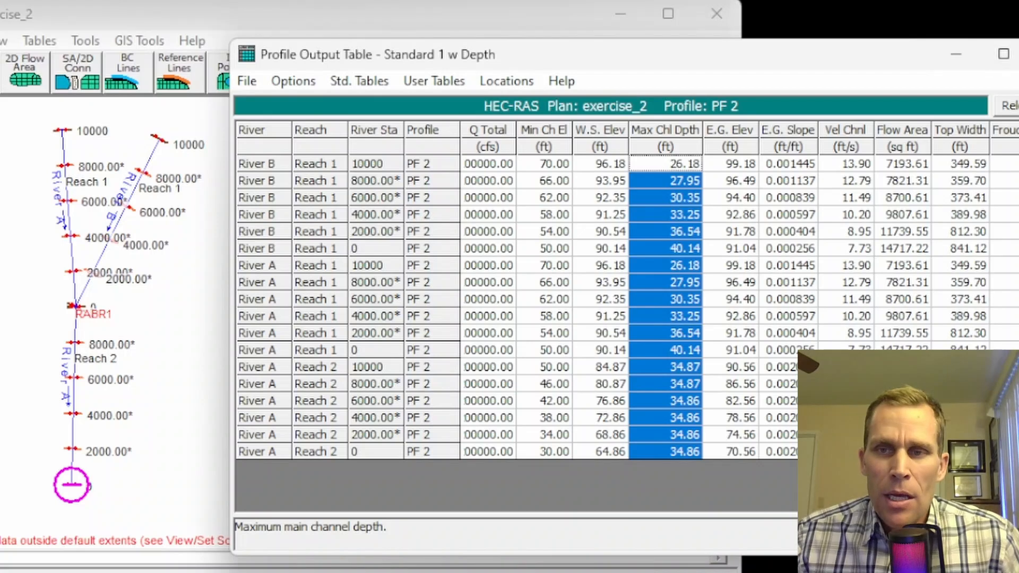
left_click(1018, 54)
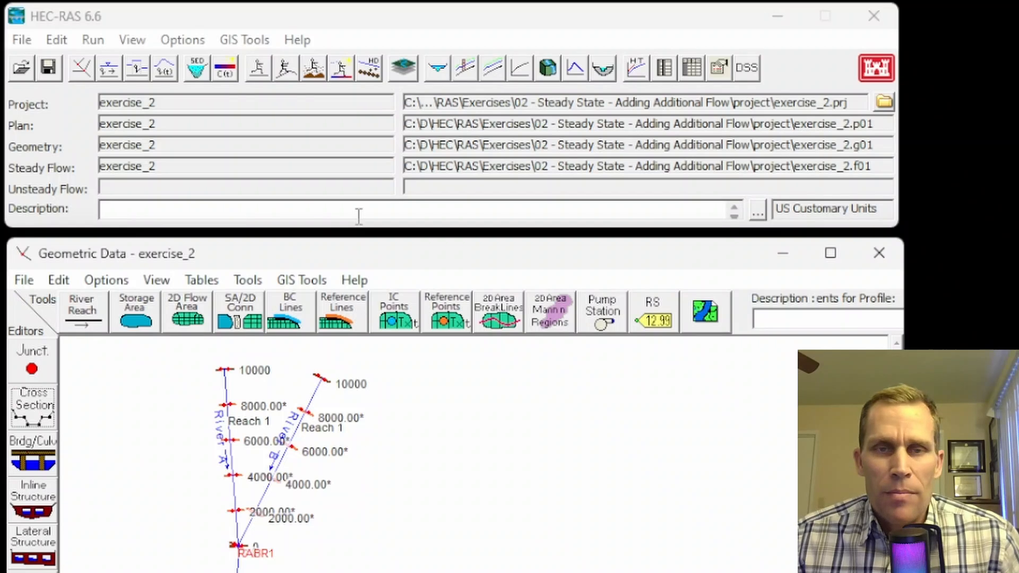
Step: In Steady Flow Data, choose River A, Reach 2, station 4000.00* for a flow change location
left_click(111, 68)
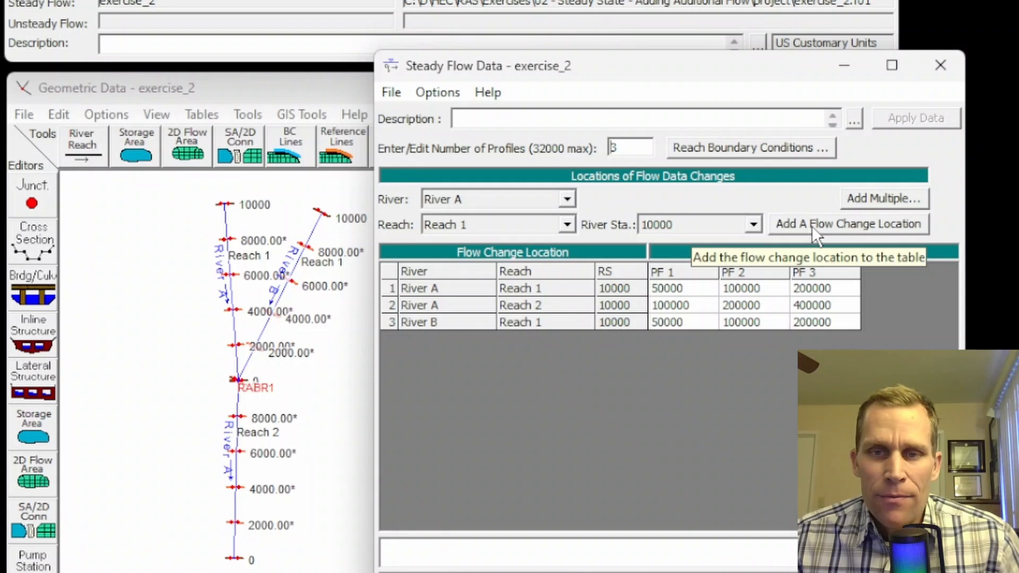
left_click(479, 198)
left_click(477, 220)
left_click(477, 225)
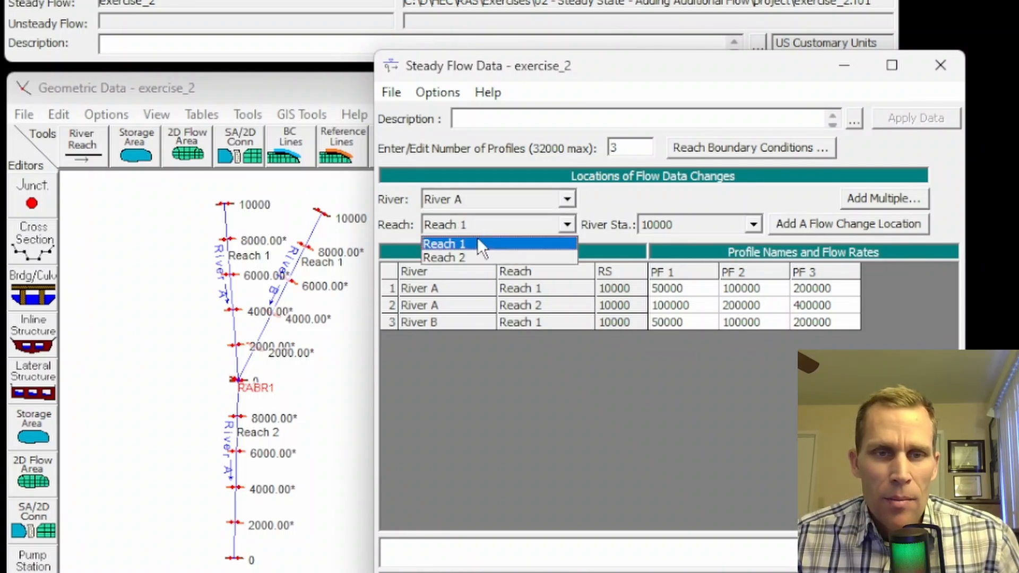
left_click(474, 257)
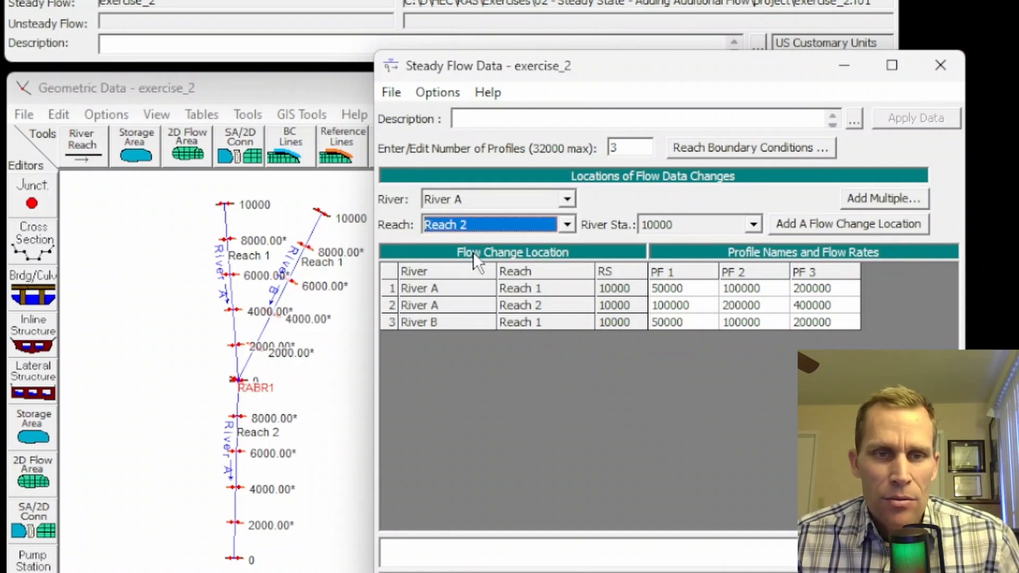
left_click(685, 226)
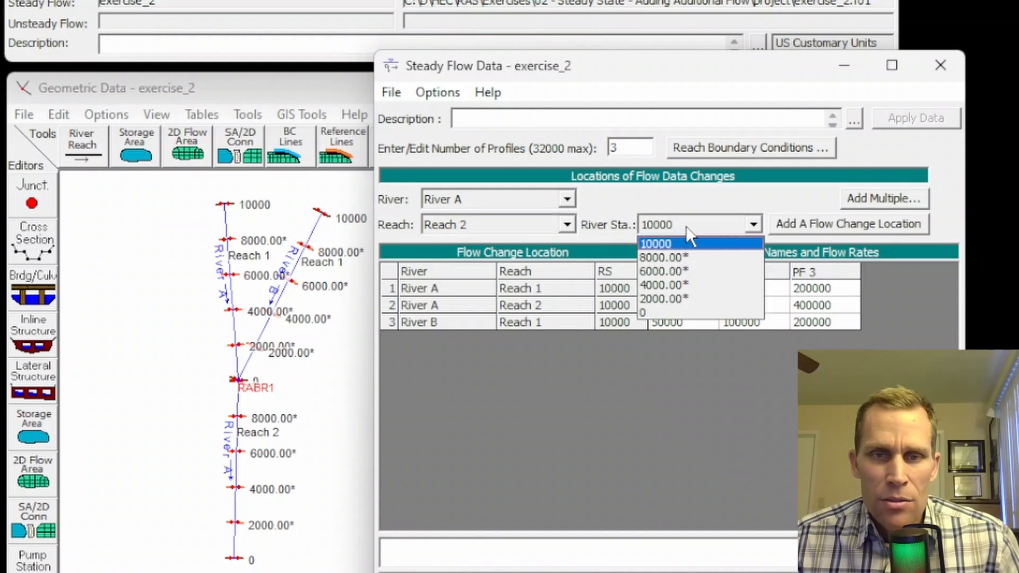
left_click(659, 285)
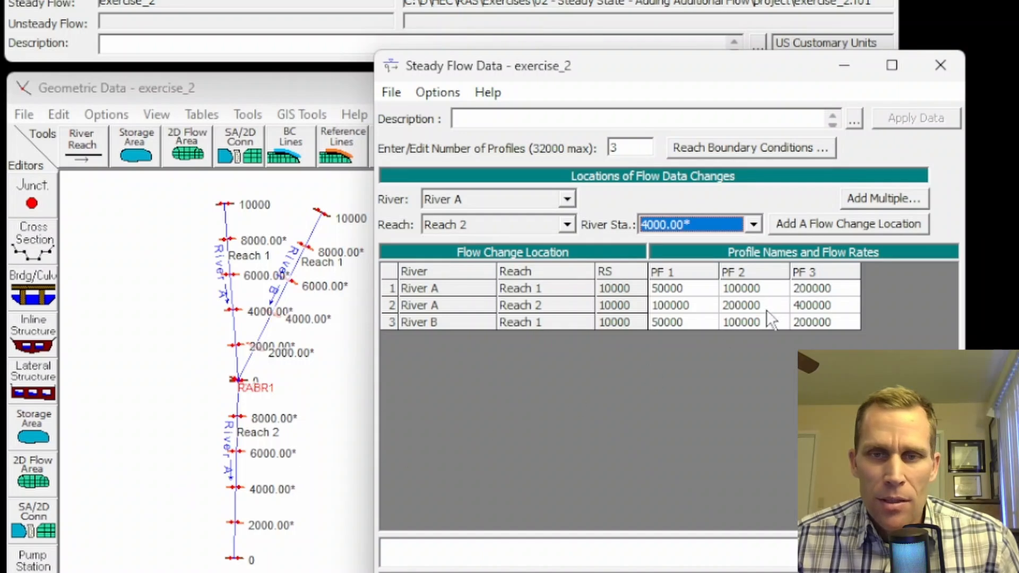
Step: Add the 4000.00* flow change row with flows 200000, 200000 and 400000 for PF 1–3
left_click(808, 224)
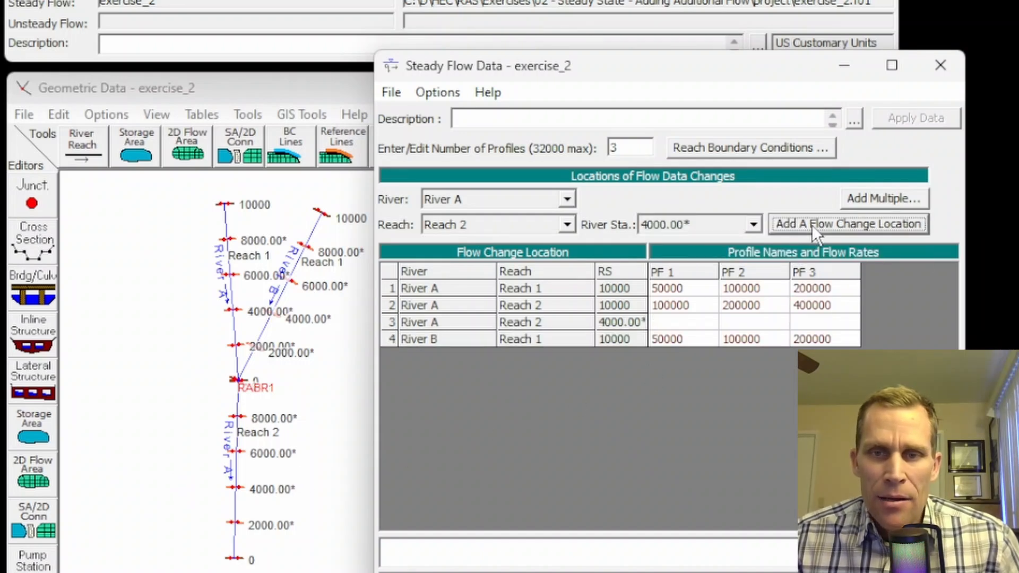
left_click(683, 319)
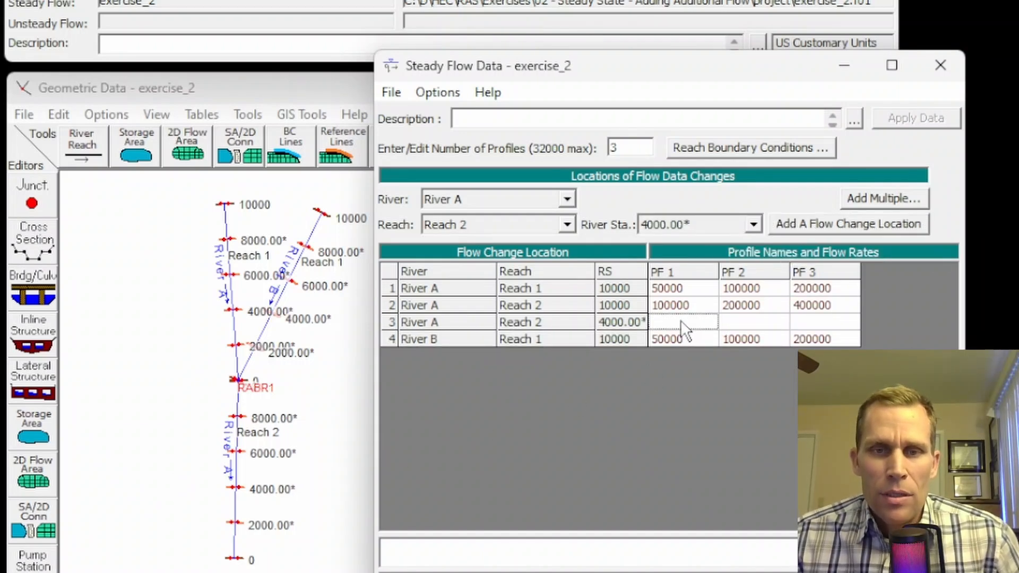
left_click(750, 319)
type("20000")
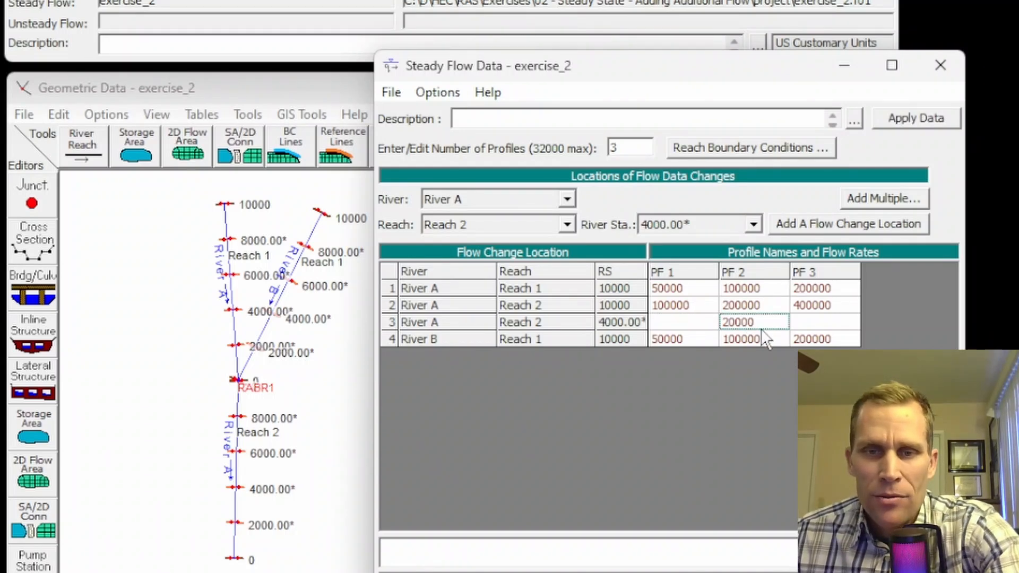
type("0")
left_click(828, 321)
type("4")
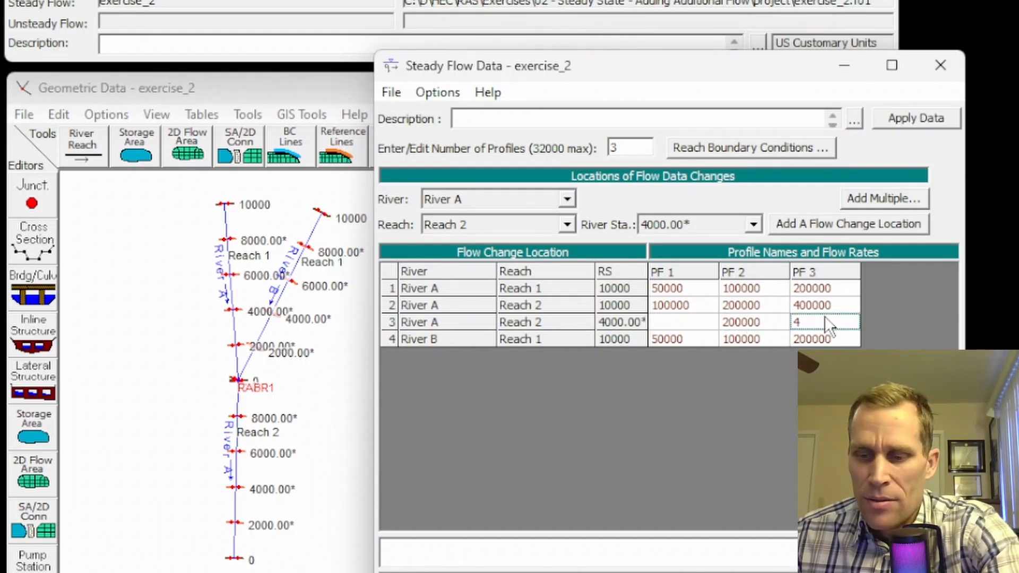
type("00000")
left_click(679, 321)
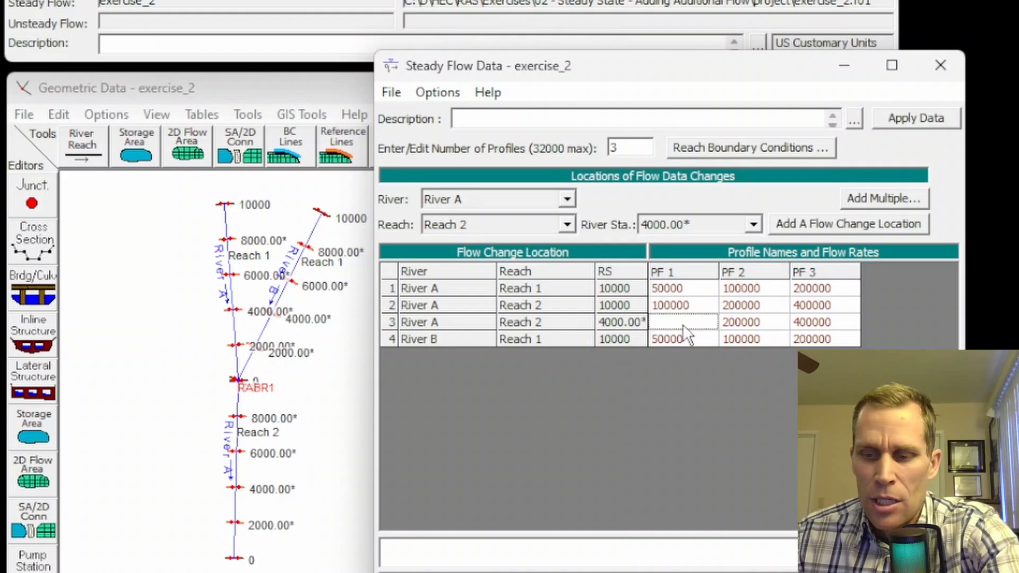
type("200000")
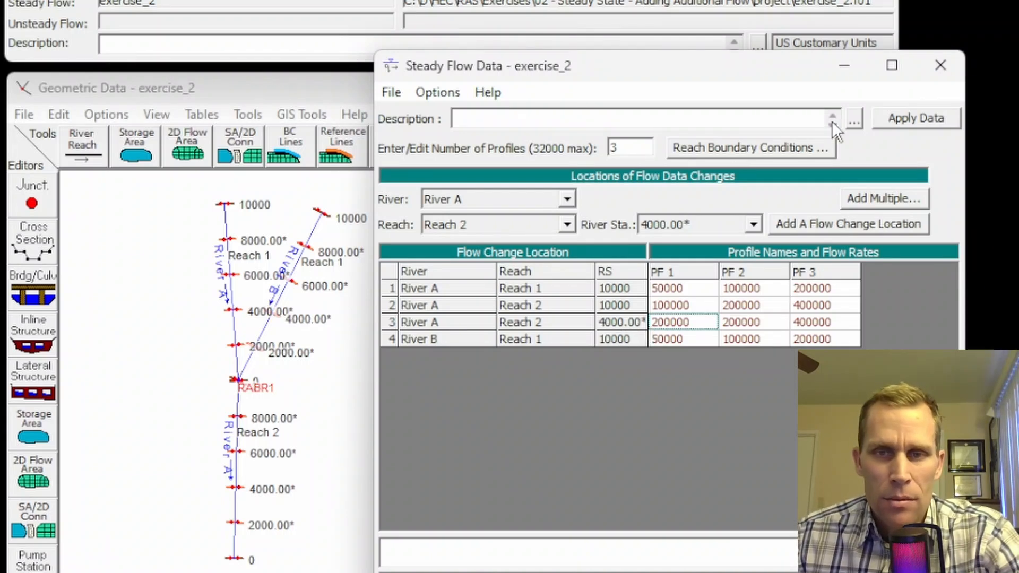
Step: Apply the new flow data and save the steady flow file
left_click(893, 119)
left_click(391, 94)
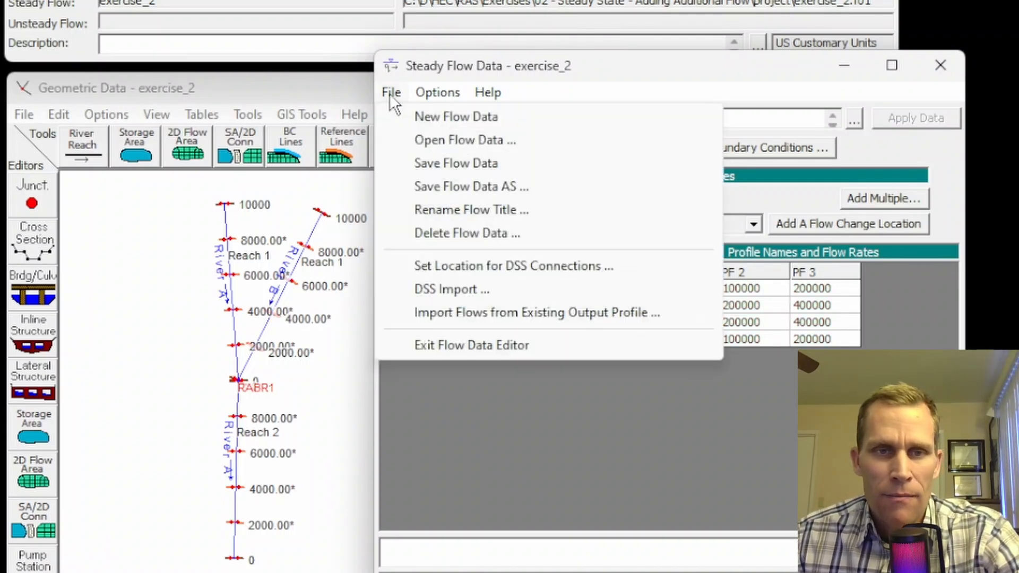
left_click(429, 164)
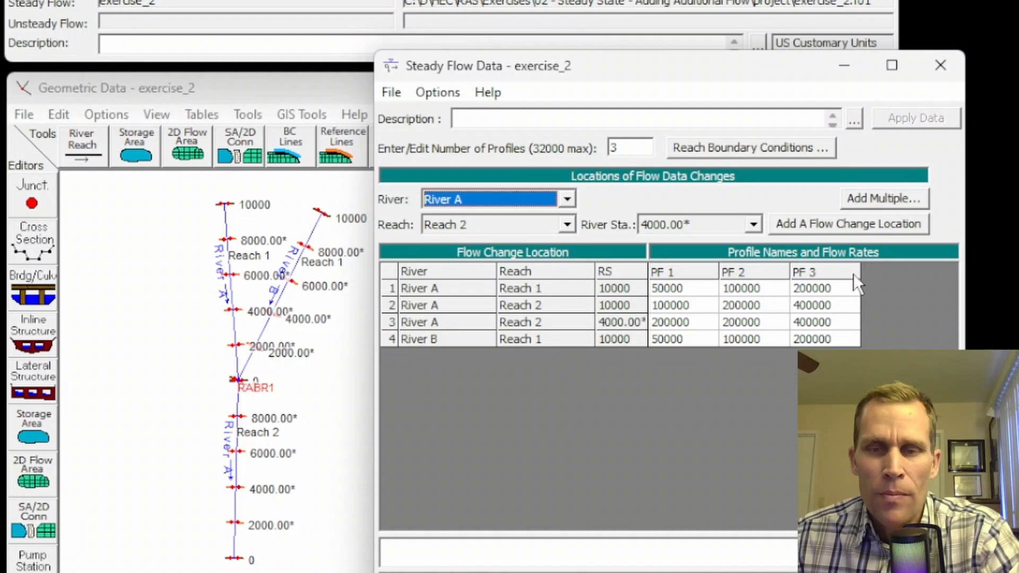
Step: Rerun the exercise_2 steady flow computation for all 3 profiles with the updated flows
left_click(939, 69)
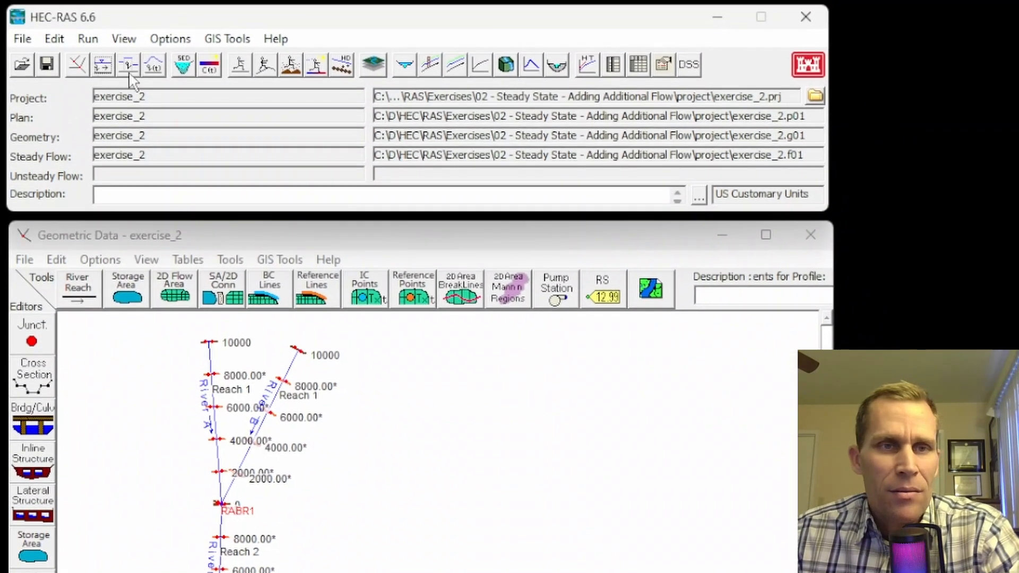
left_click(239, 65)
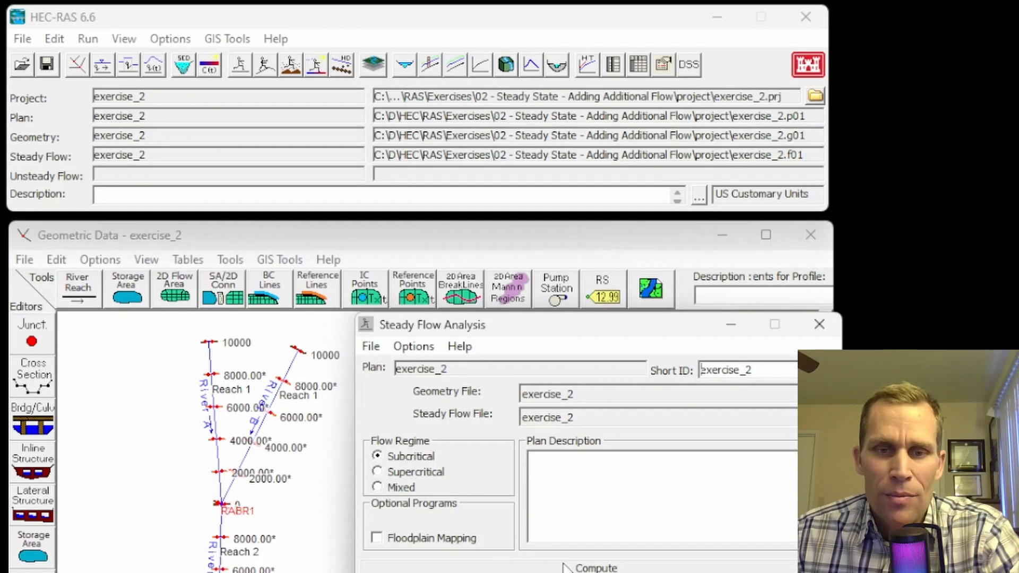
left_click(566, 568)
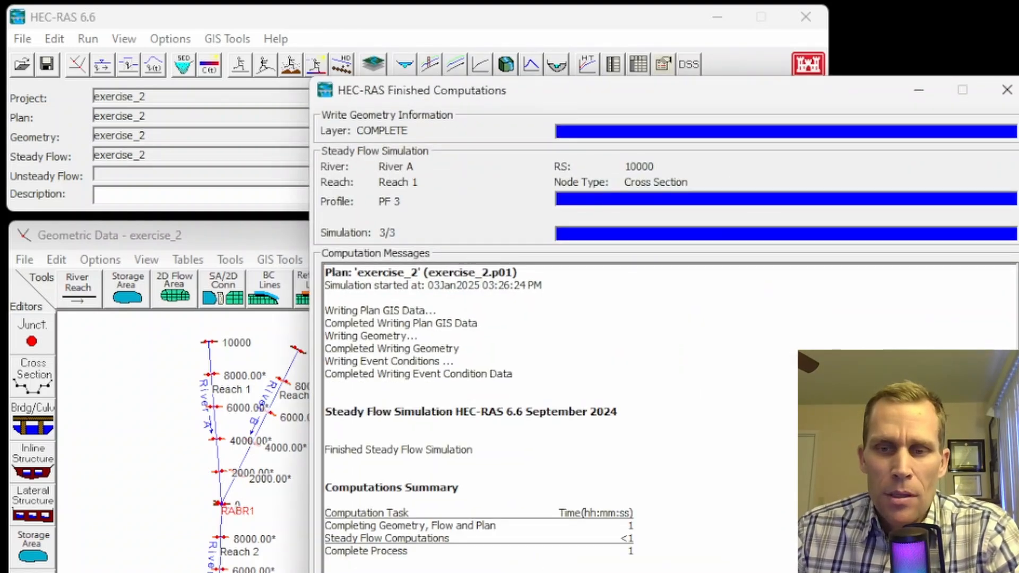
left_click(950, 571)
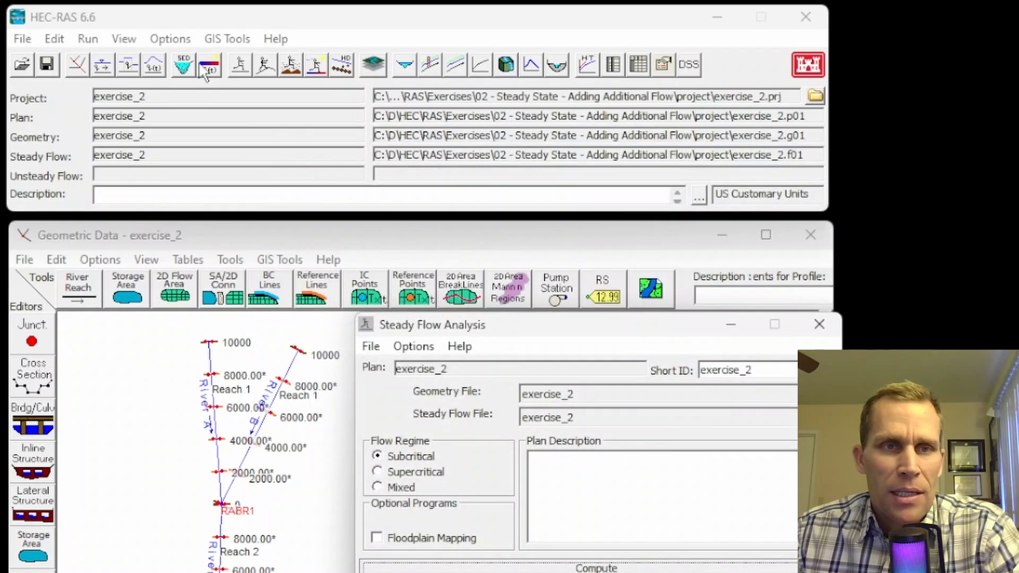
left_click(124, 39)
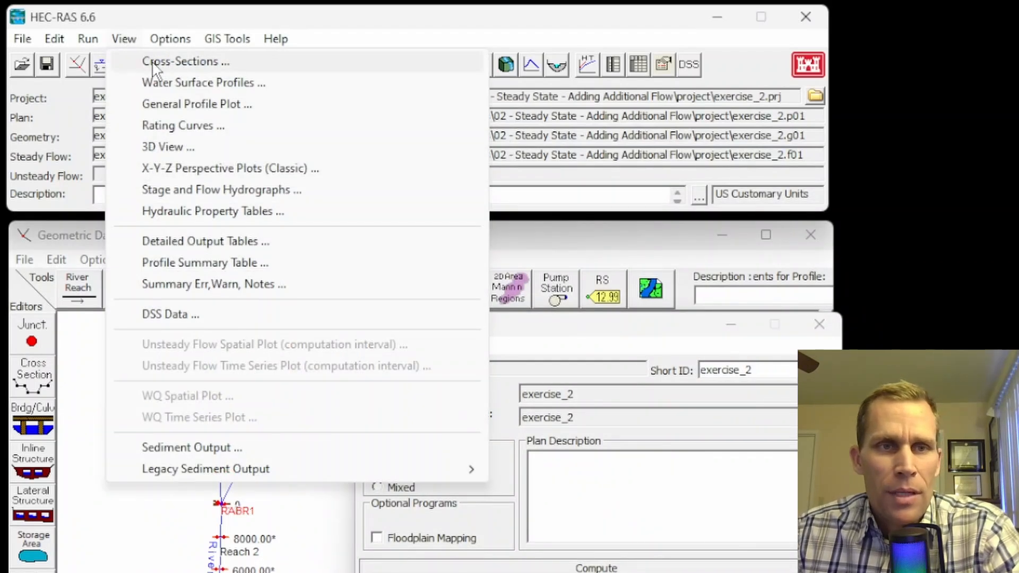
Step: Plot the water surface profile for PF 1 only, limited to River A Reach 2
left_click(175, 84)
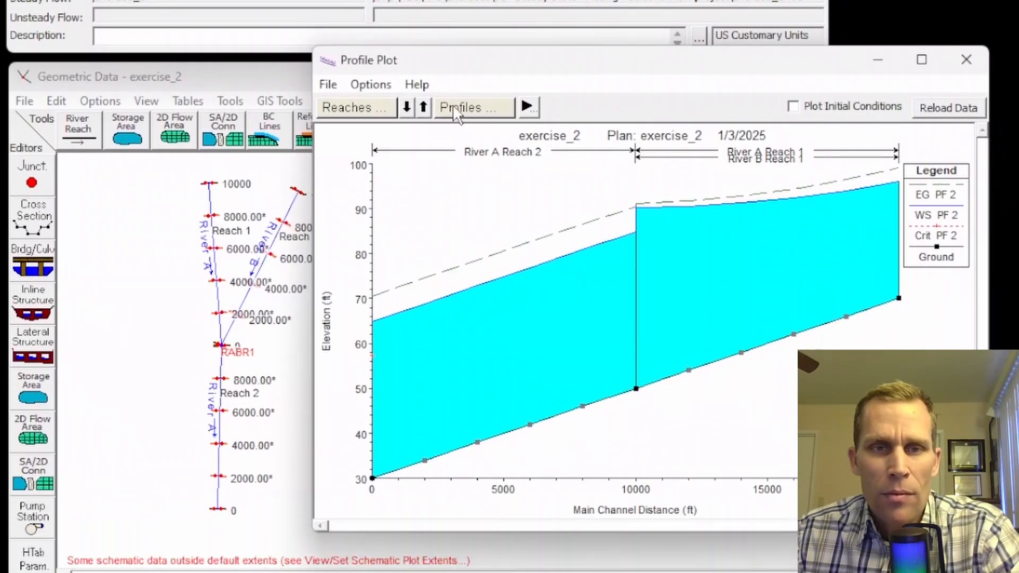
left_click(457, 109)
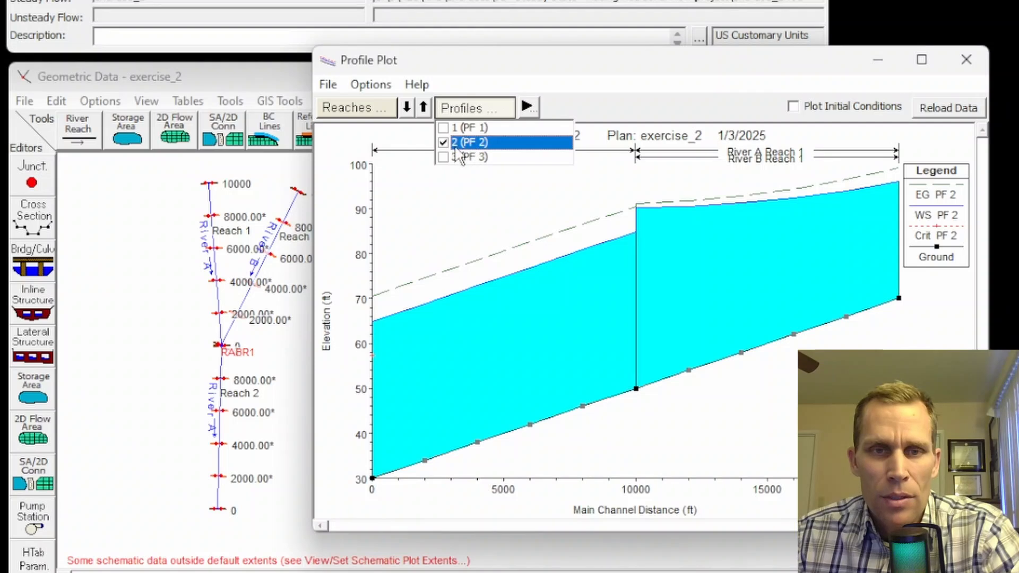
left_click(445, 141)
left_click(445, 128)
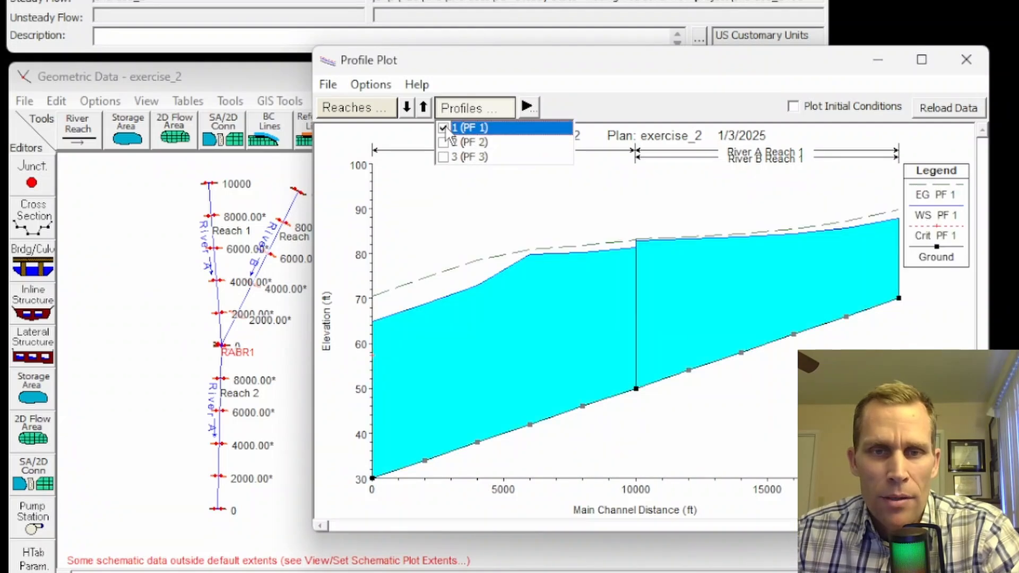
left_click(359, 108)
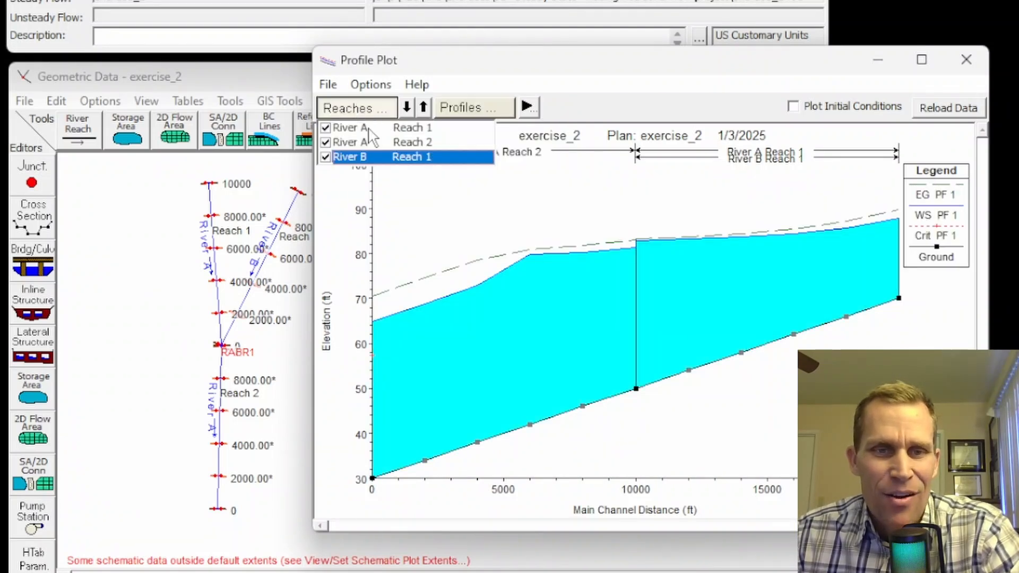
left_click(326, 157)
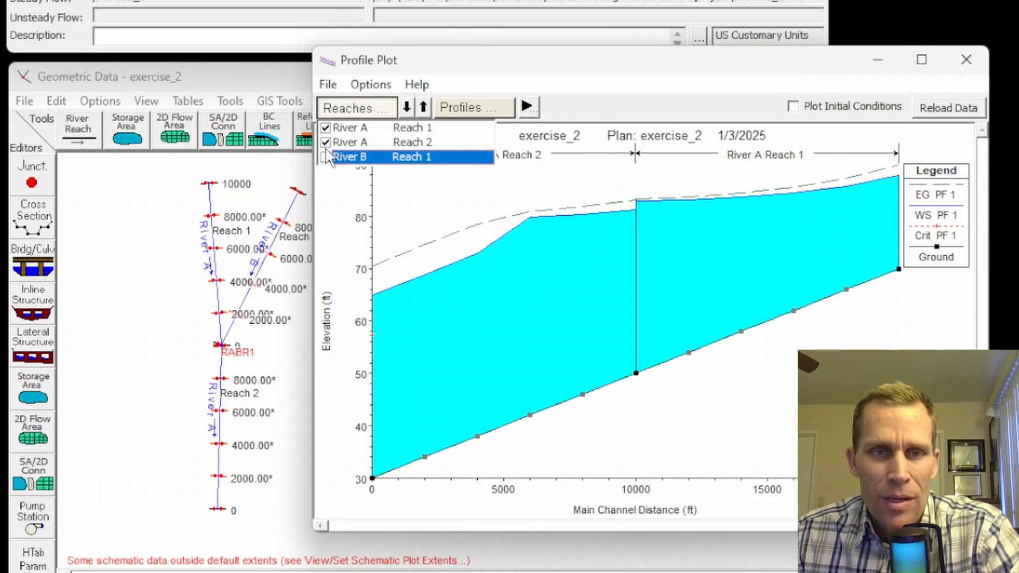
left_click(326, 128)
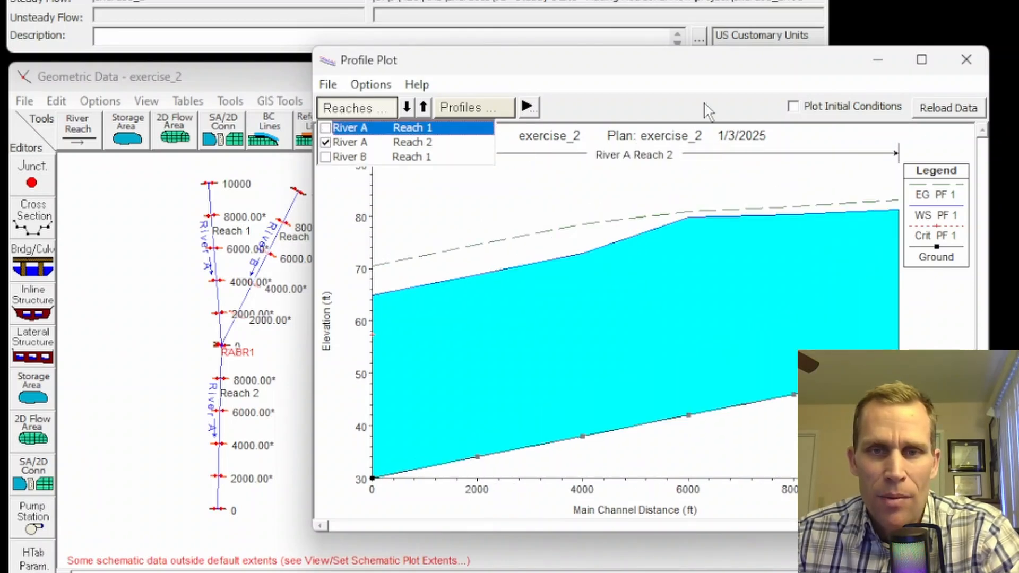
left_click_drag(714, 73, 743, 75)
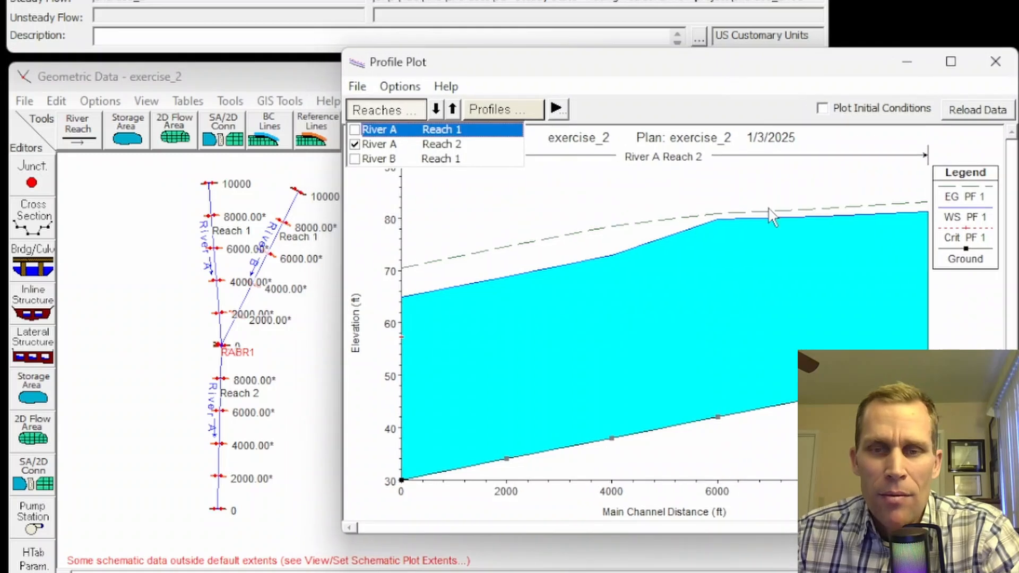
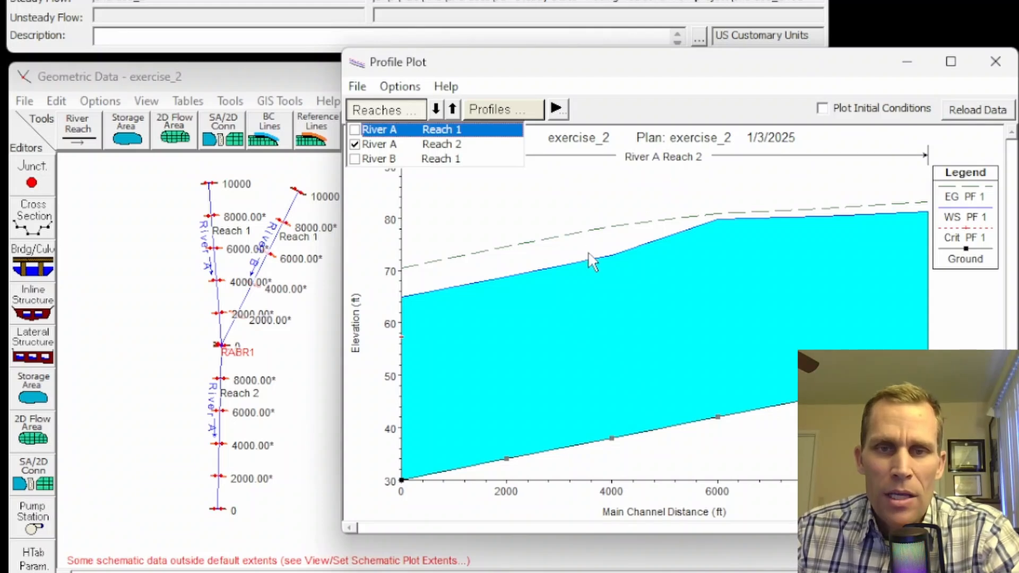
Step: Close the River A Reach 2 profile plot and bring up the View menu of result views
left_click(992, 72)
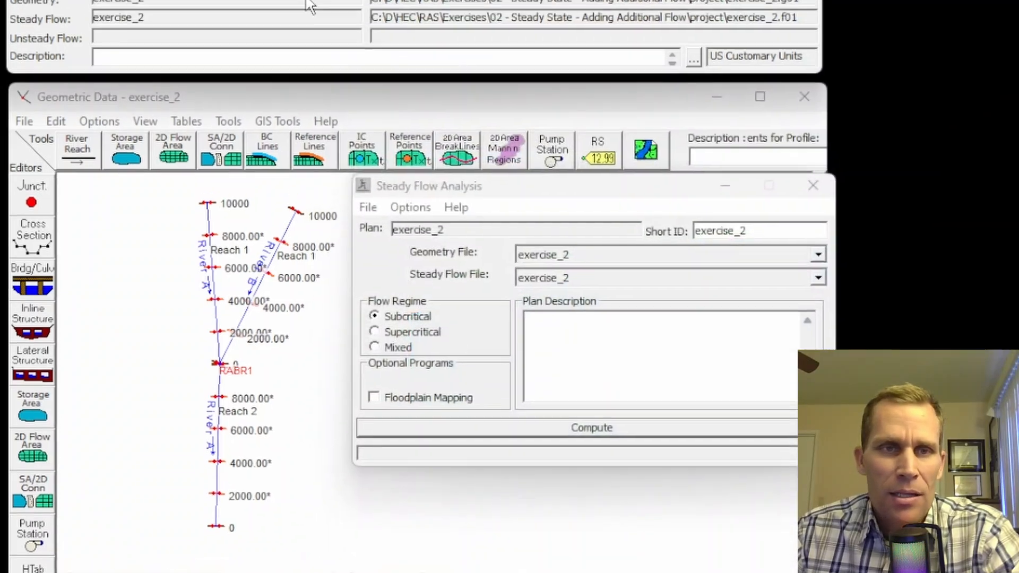
left_click(115, 35)
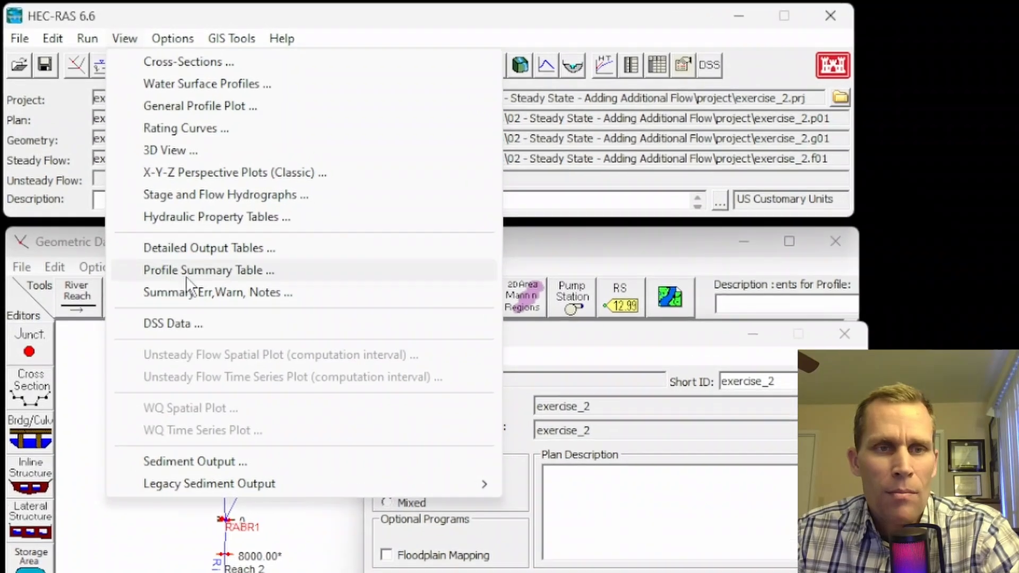
Step: Open the Profile Summary Table and check its Options menu without changing anything
left_click(181, 246)
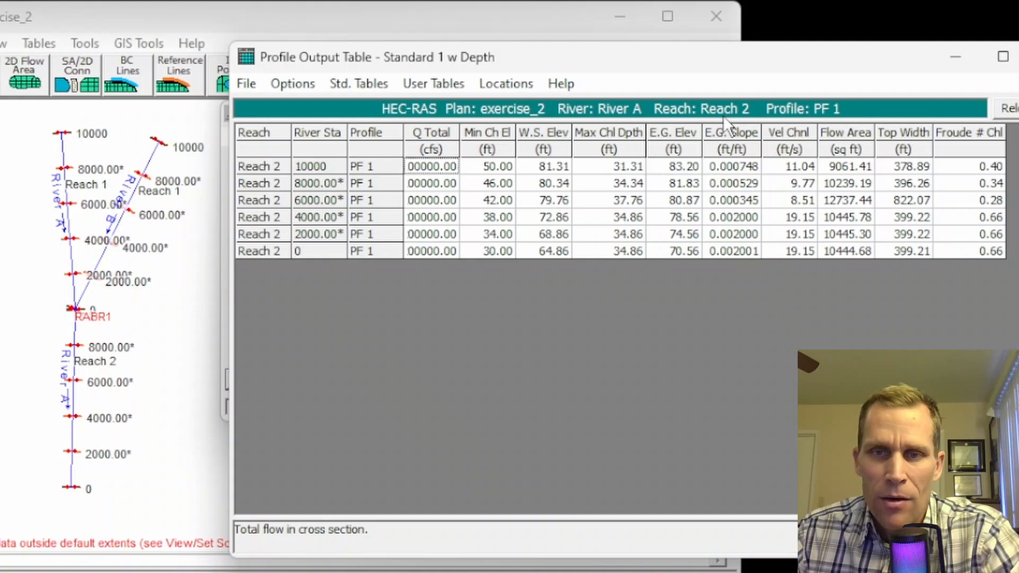
left_click(299, 87)
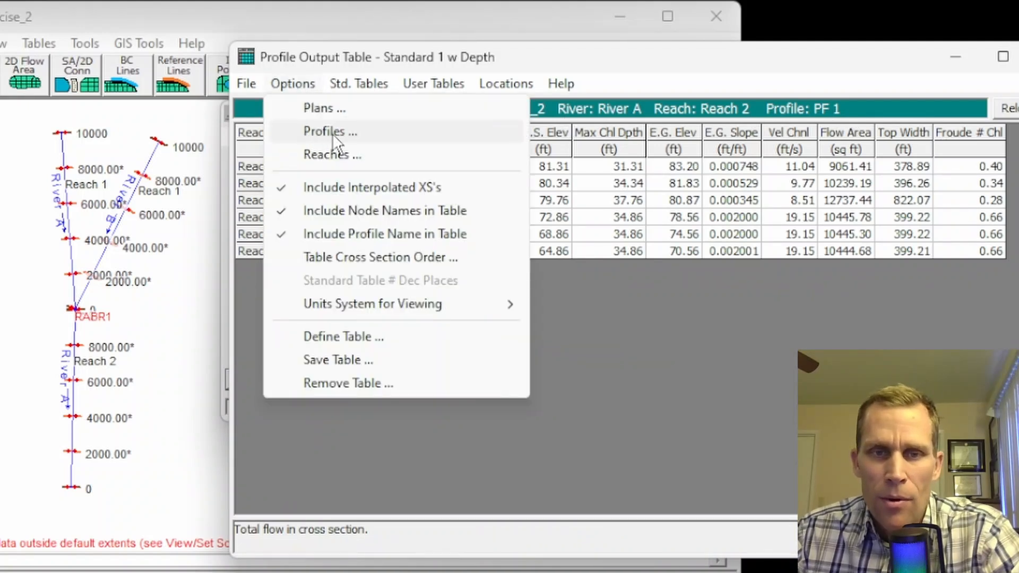
left_click(466, 52)
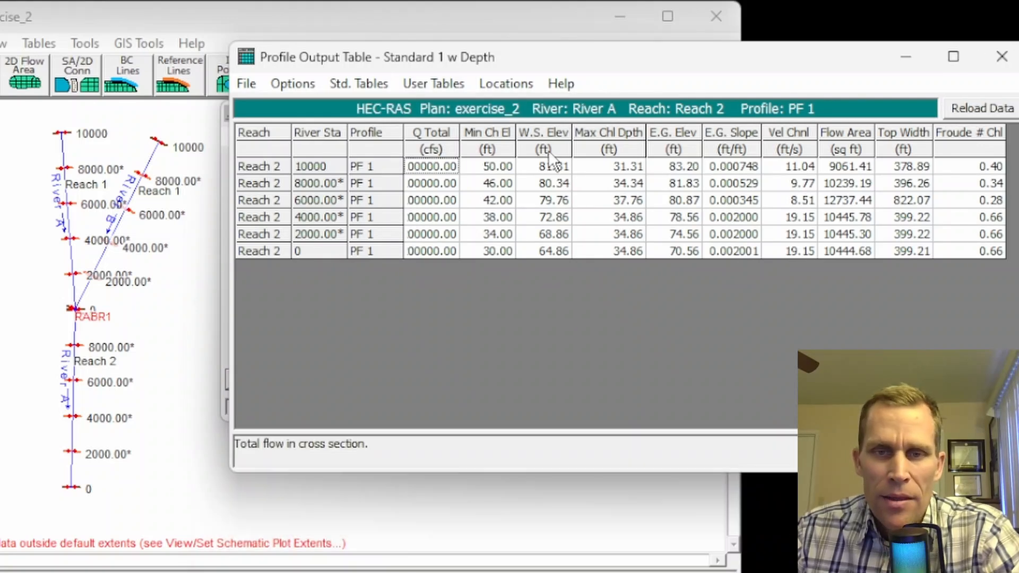
Step: Review the PF 1 W.S. Elev values: 81.31, 79.76, 72.86 and 64.86 ft
left_click(546, 133)
left_click(561, 166)
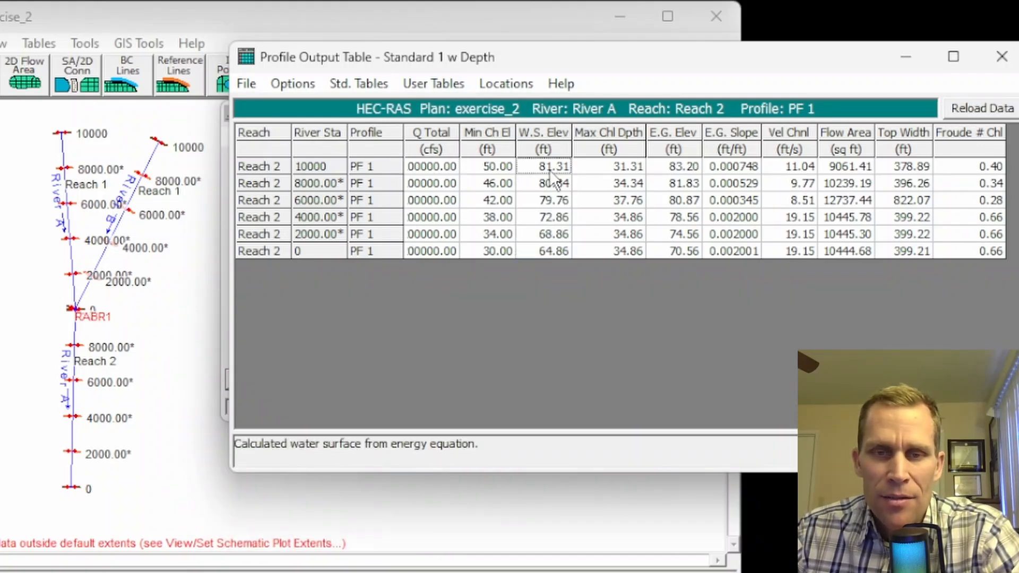
left_click(557, 202)
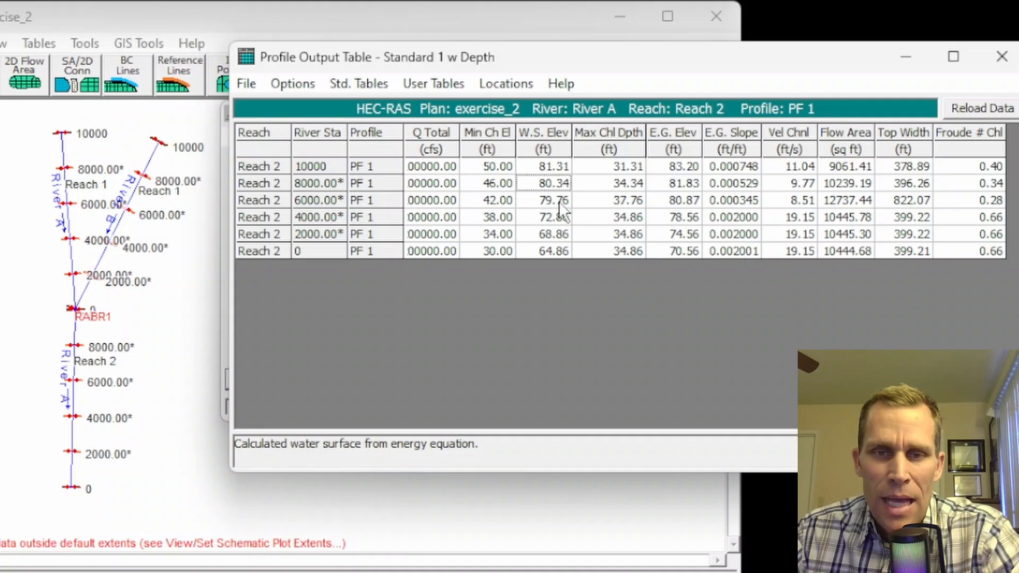
left_click(553, 221)
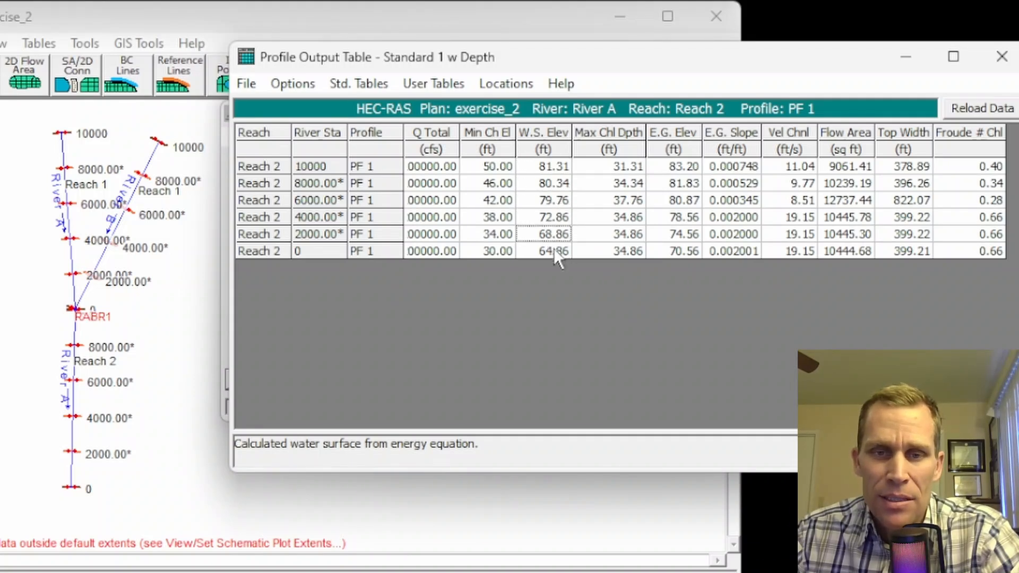
left_click(553, 251)
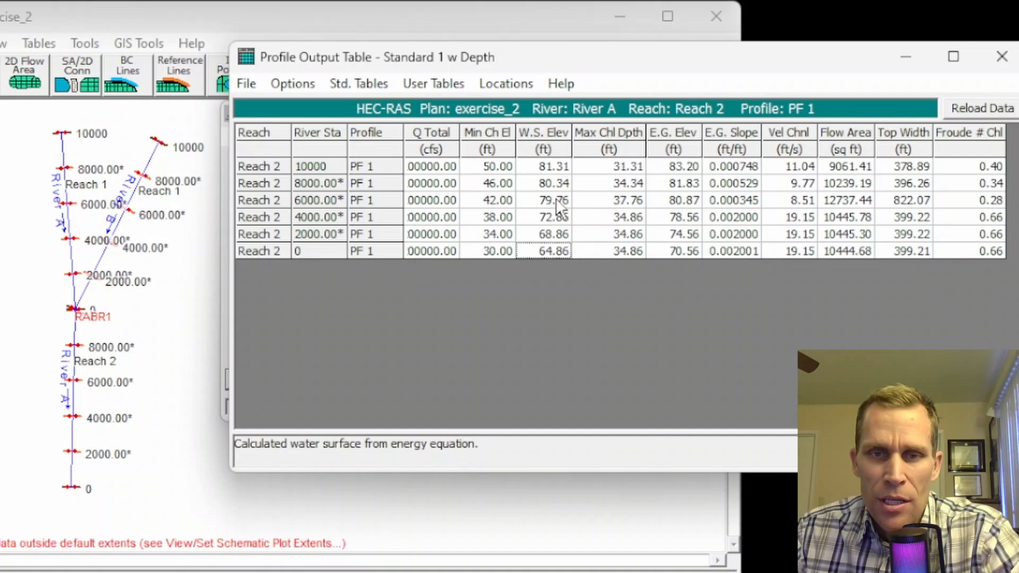
left_click_drag(556, 199, 552, 214)
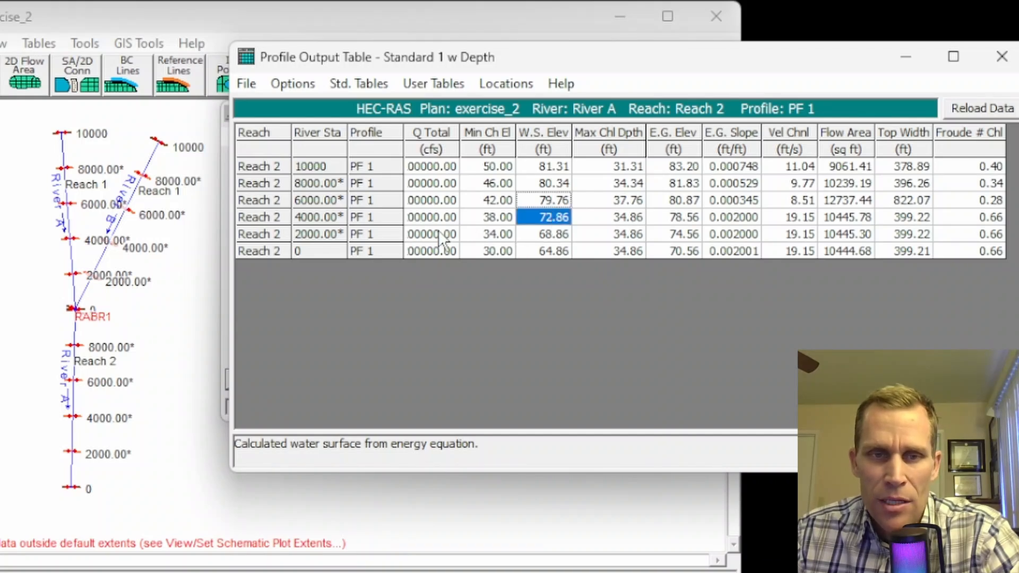
left_click_drag(331, 167, 326, 234)
key("Down")
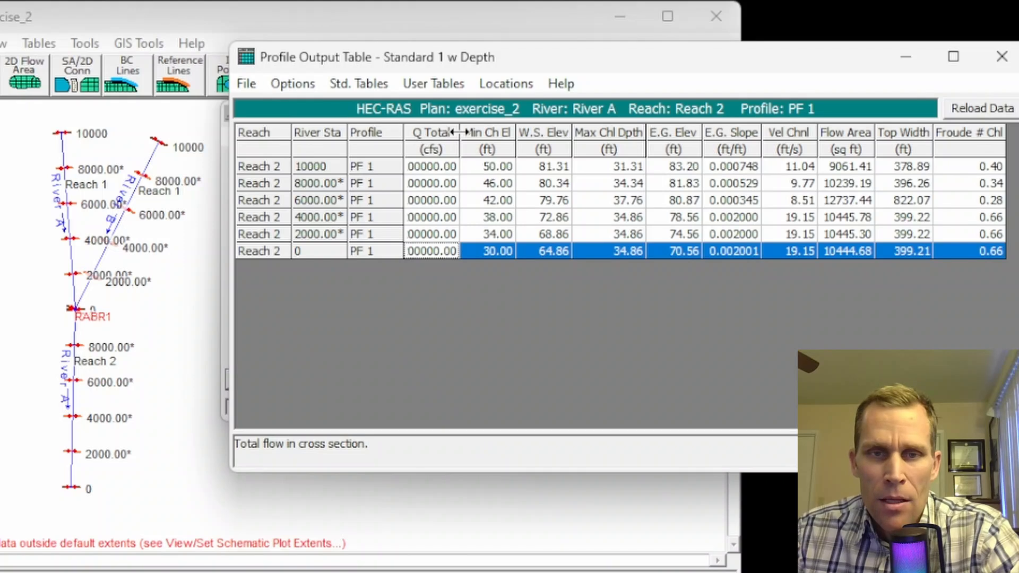
Step: Widen the Q Total column and check flows at stations 4000.00*, 2000.00* and 0
left_click_drag(455, 132, 485, 132)
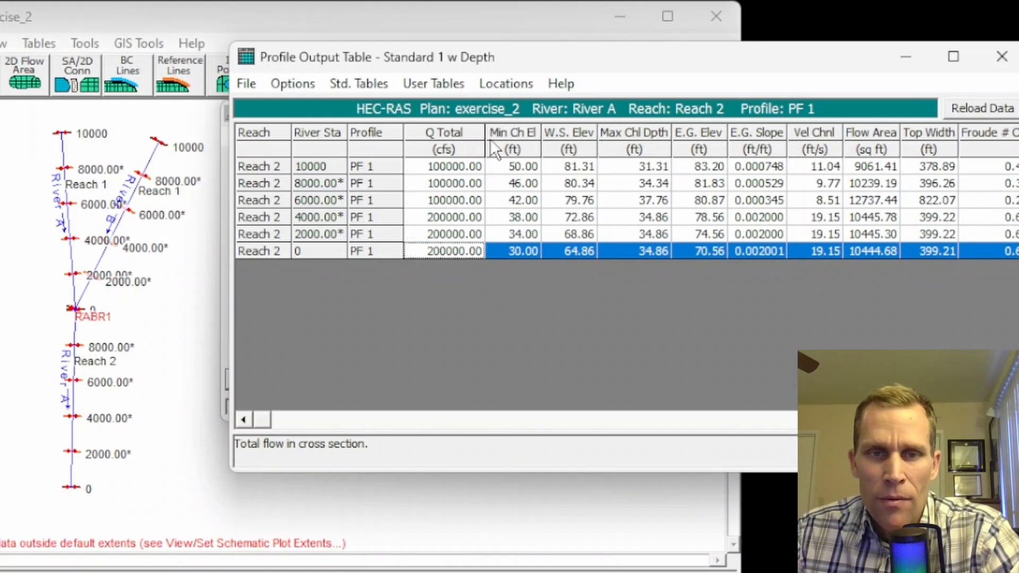
left_click(449, 217)
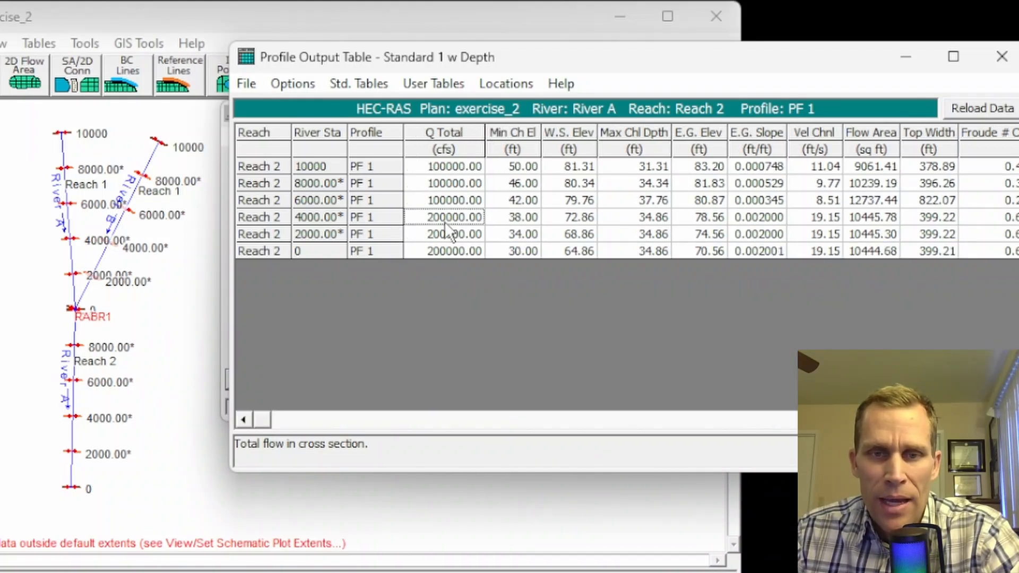
left_click(444, 231)
left_click(447, 252)
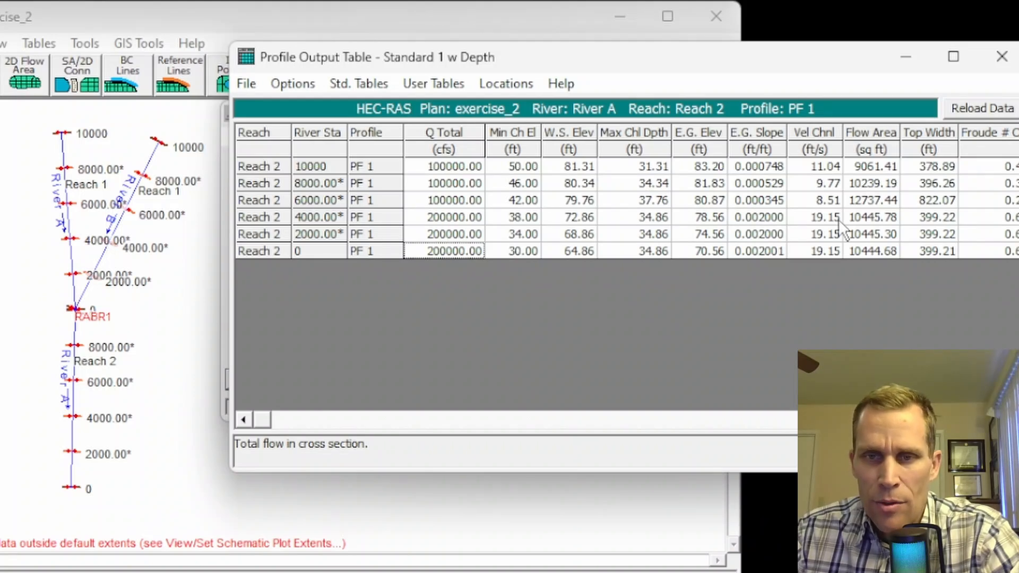
Step: Check channel velocities at stations 4000.00*, 2000.00* and 0, then reposition the table
left_click(820, 218)
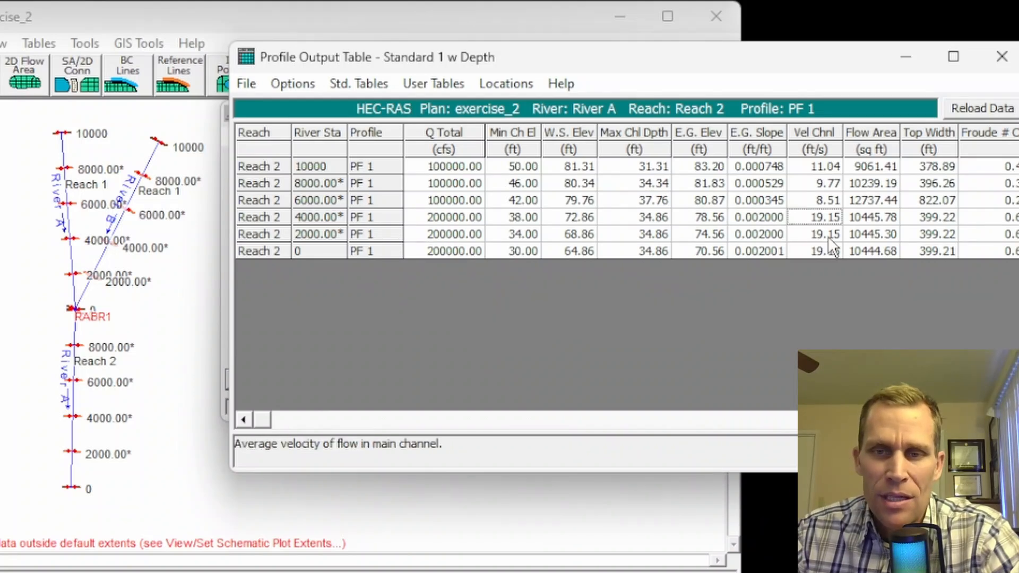
left_click(829, 237)
left_click(827, 252)
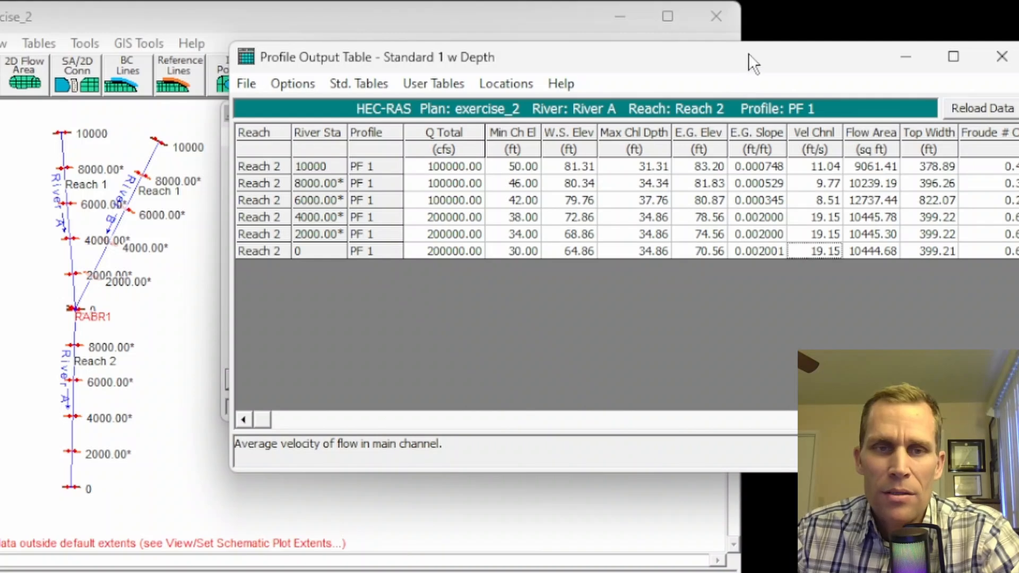
left_click_drag(748, 53, 726, 36)
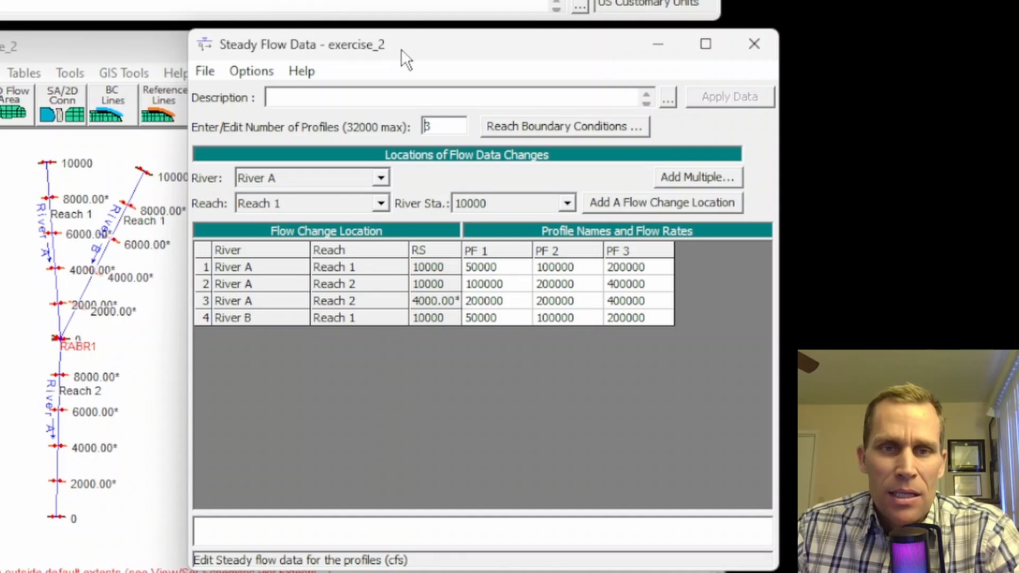
Step: Reposition the Steady Flow Data window to review the 4000.00* flow change
mouse_move(402, 49)
left_mouse_down()
mouse_move(423, 49)
mouse_move(409, 57)
left_mouse_up()
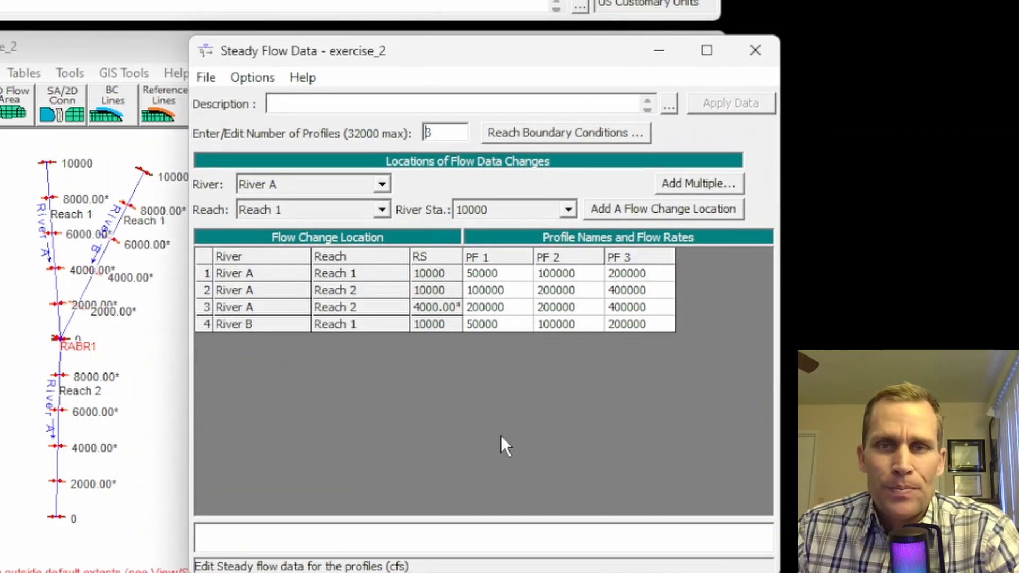